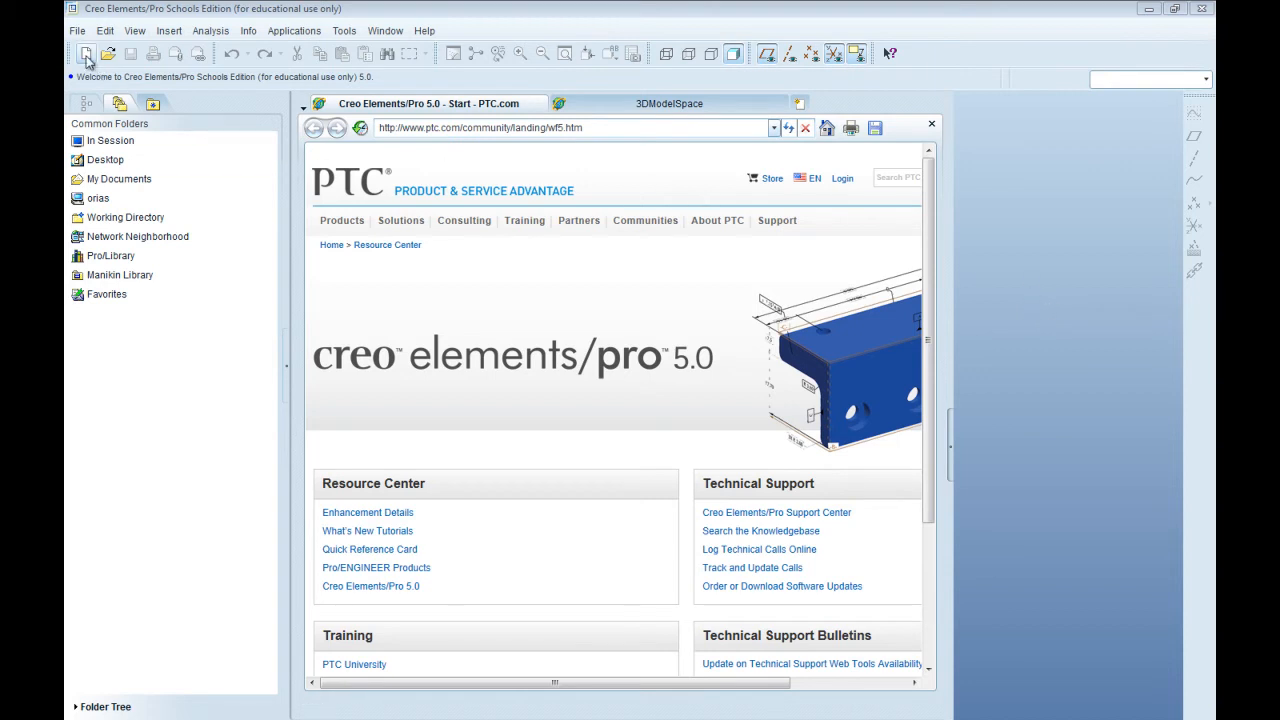
- Create a new solid part named plate_1x1 using the default template
click(86, 56)
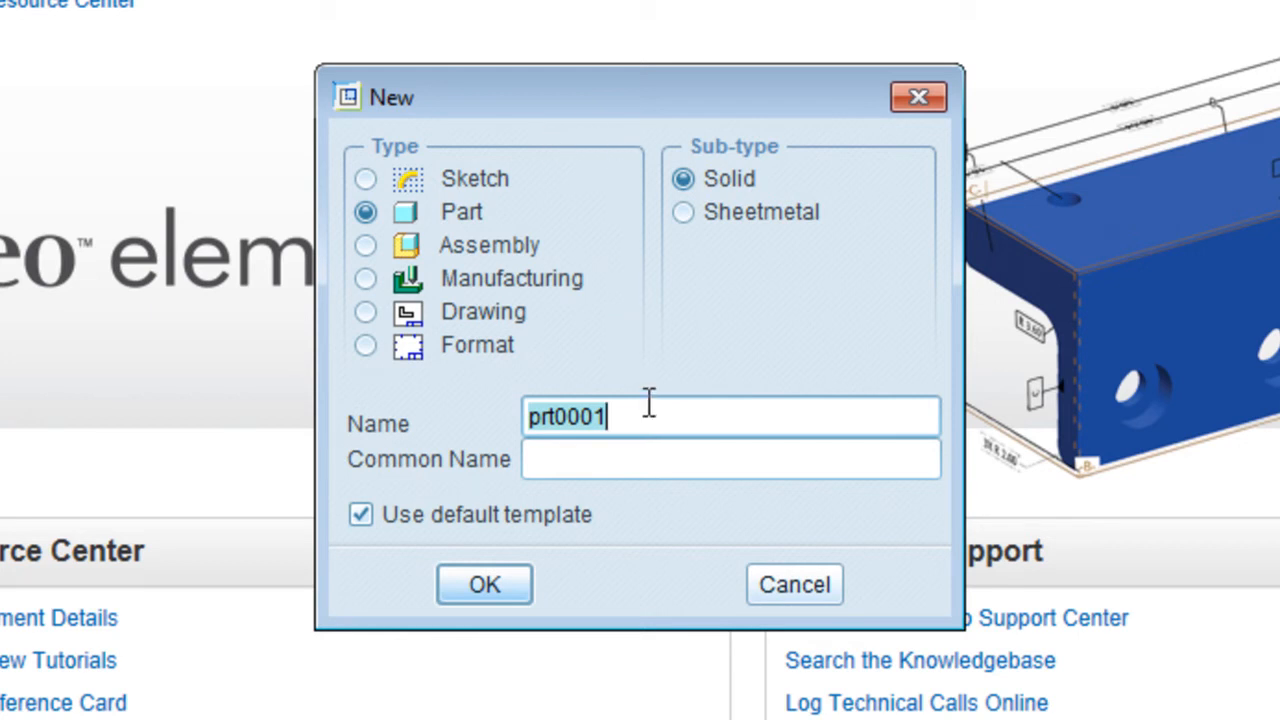
text(plate_)
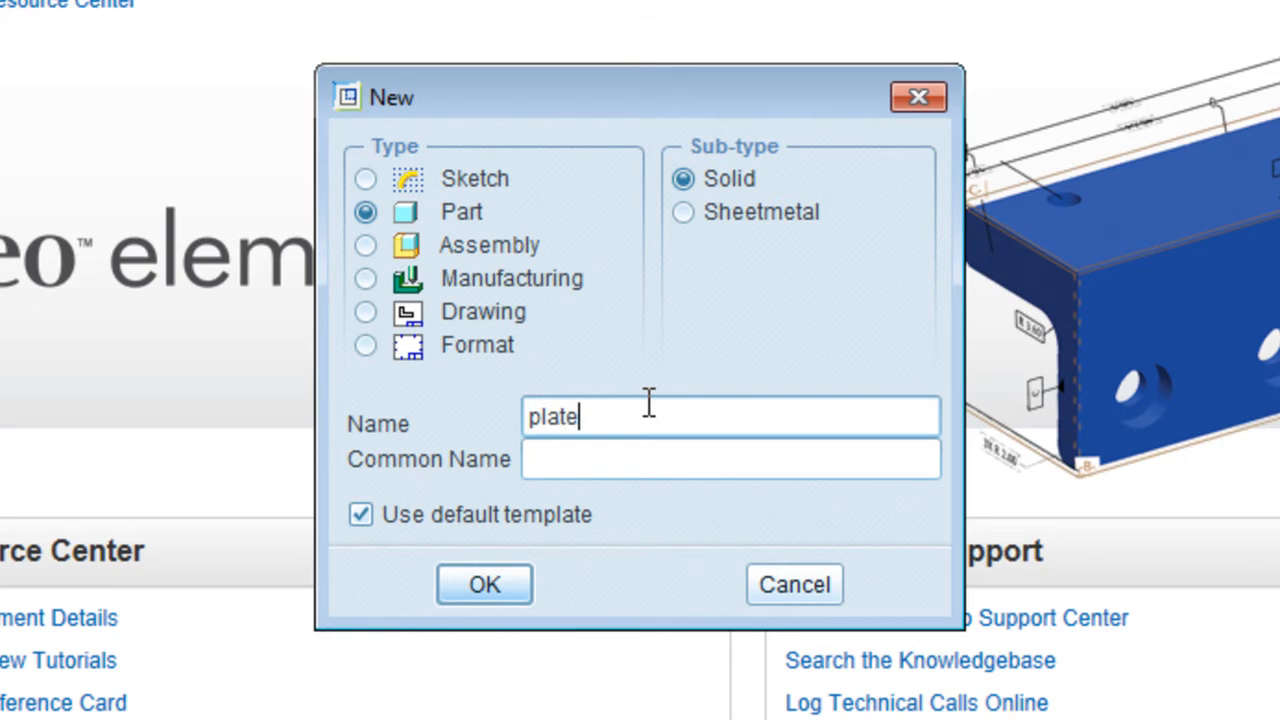
text(1x1)
click(494, 582)
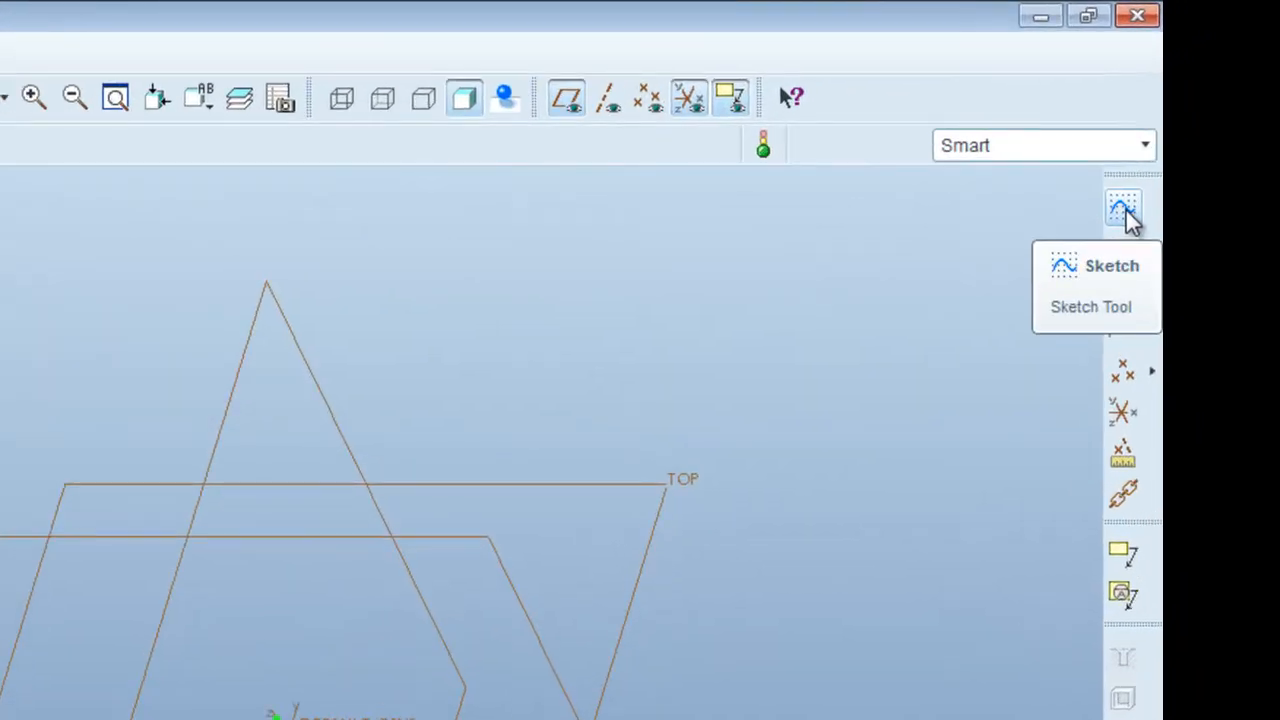
- Start a sketch on the TOP datum plane, with the FRONT plane as the reference facing Bottom
click(1123, 208)
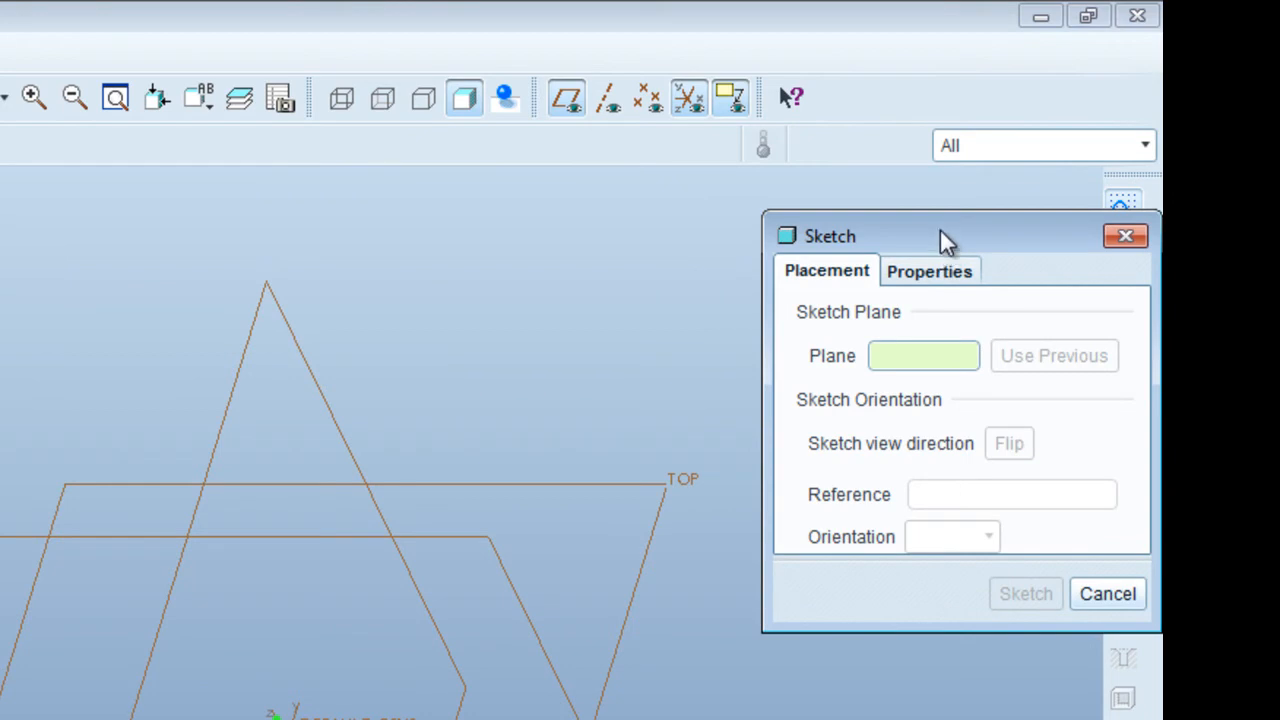
click(652, 478)
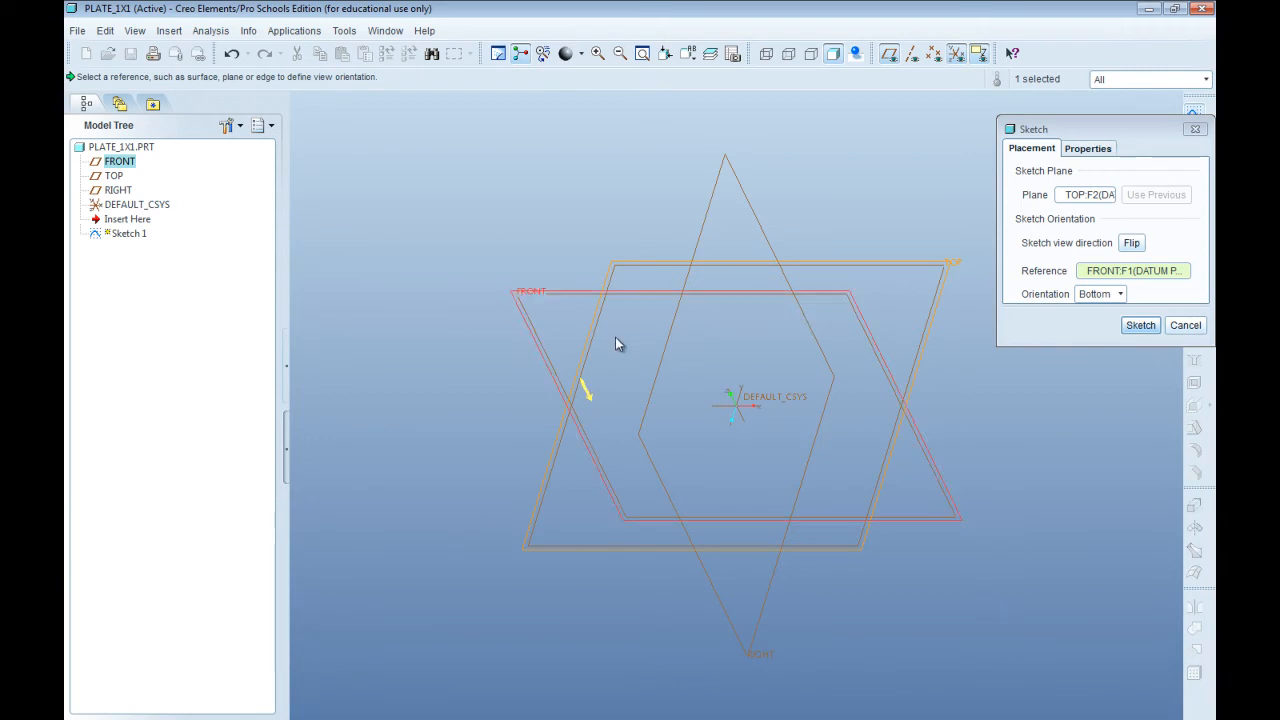
click(1138, 325)
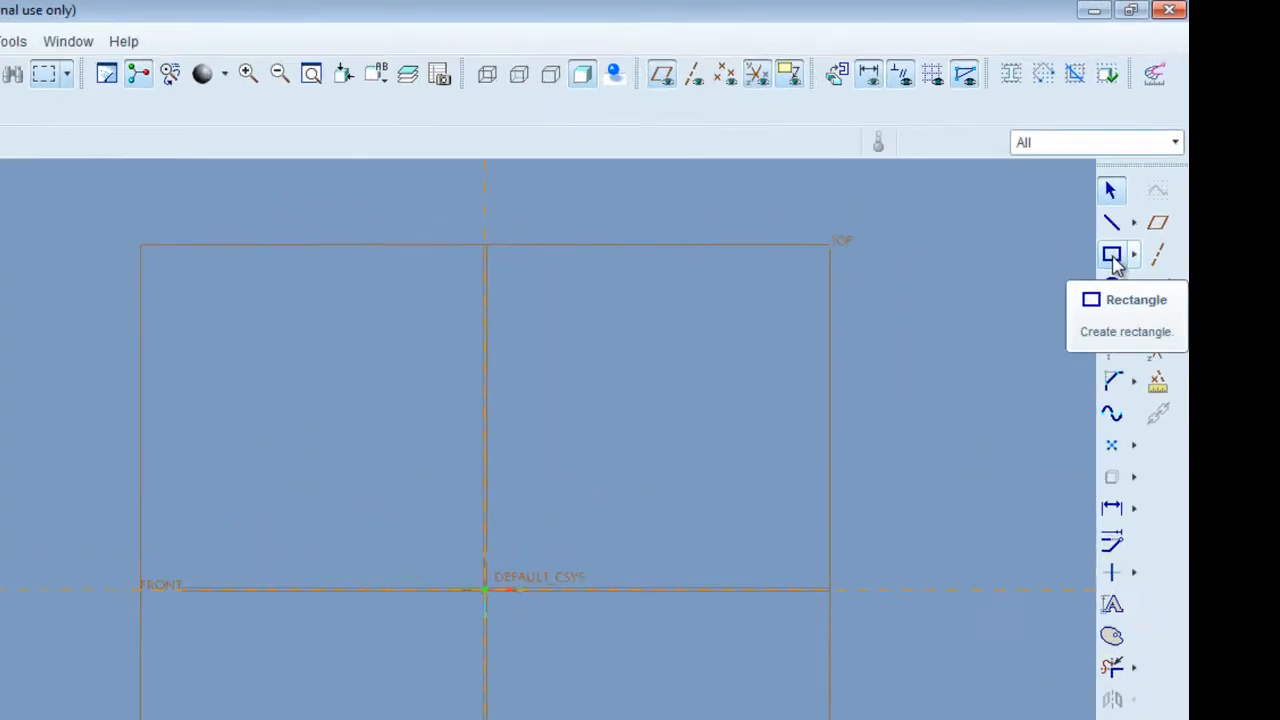
- Sketch a rectangle around the origin so that it crosses both reference axes, without making its sides equal
click(1124, 240)
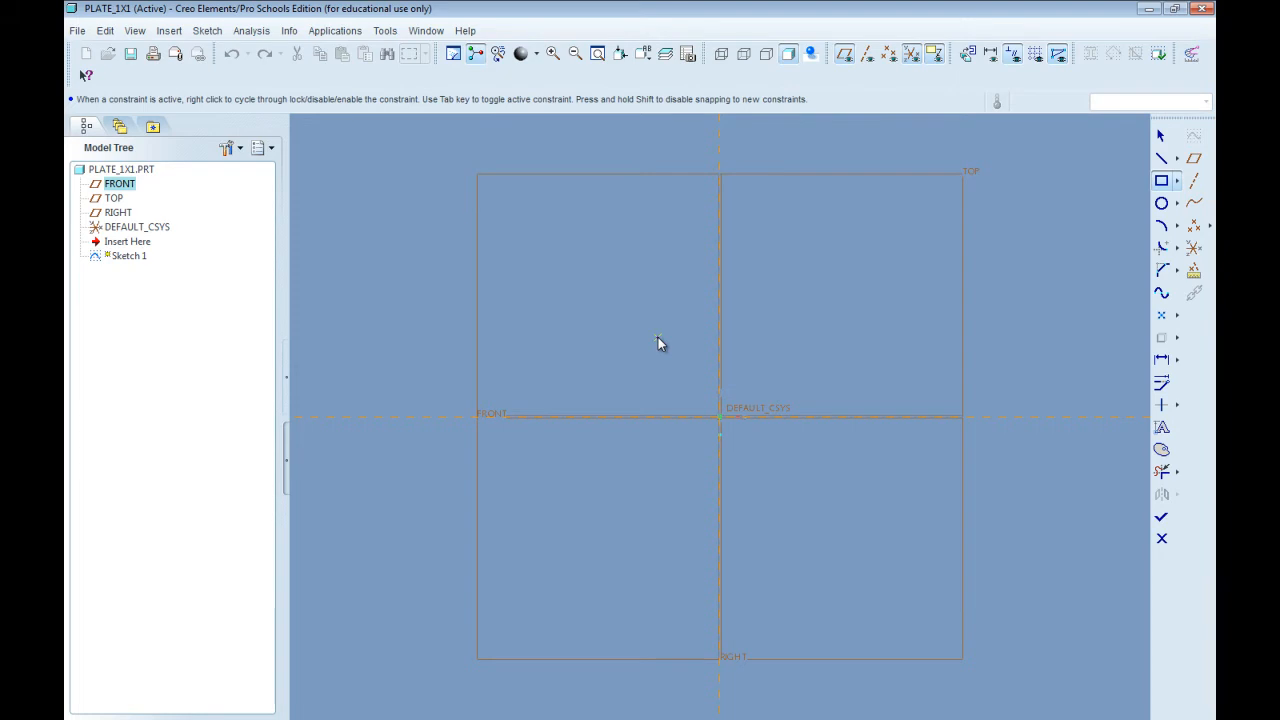
click(681, 372)
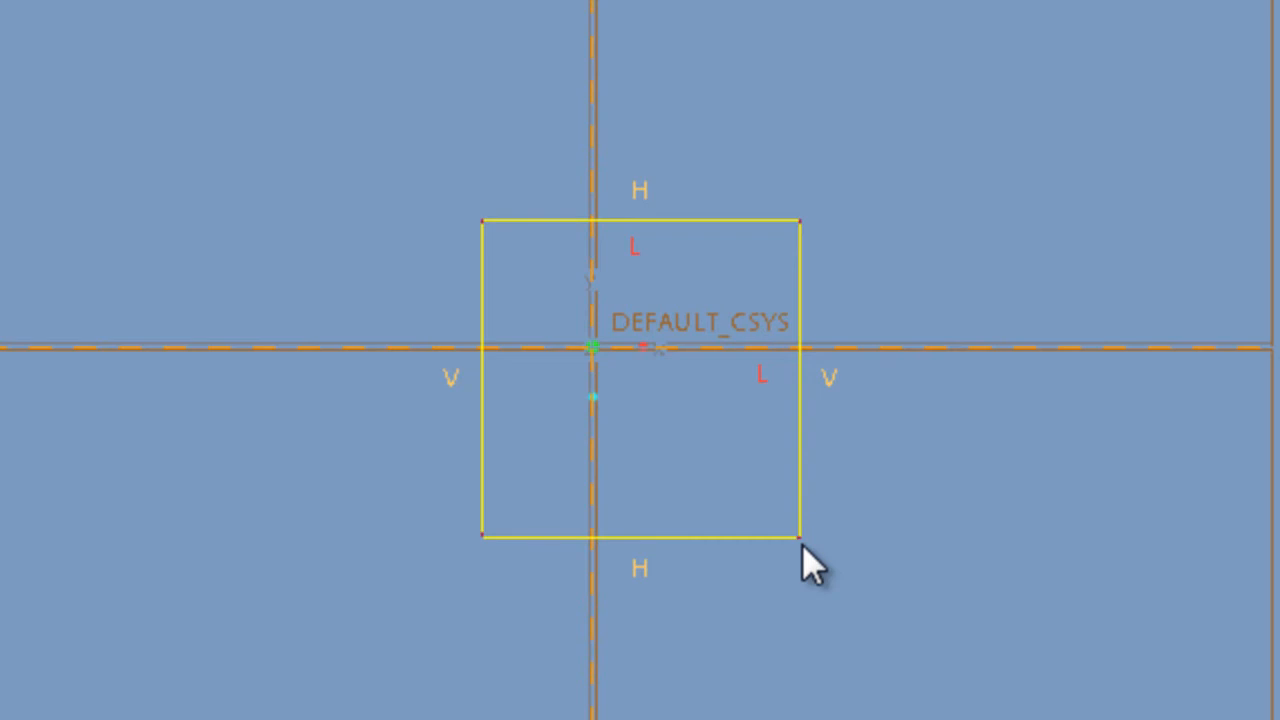
mouse_move(802, 544)
mouse_down()
mouse_move(802, 488)
mouse_move(785, 475)
mouse_up()
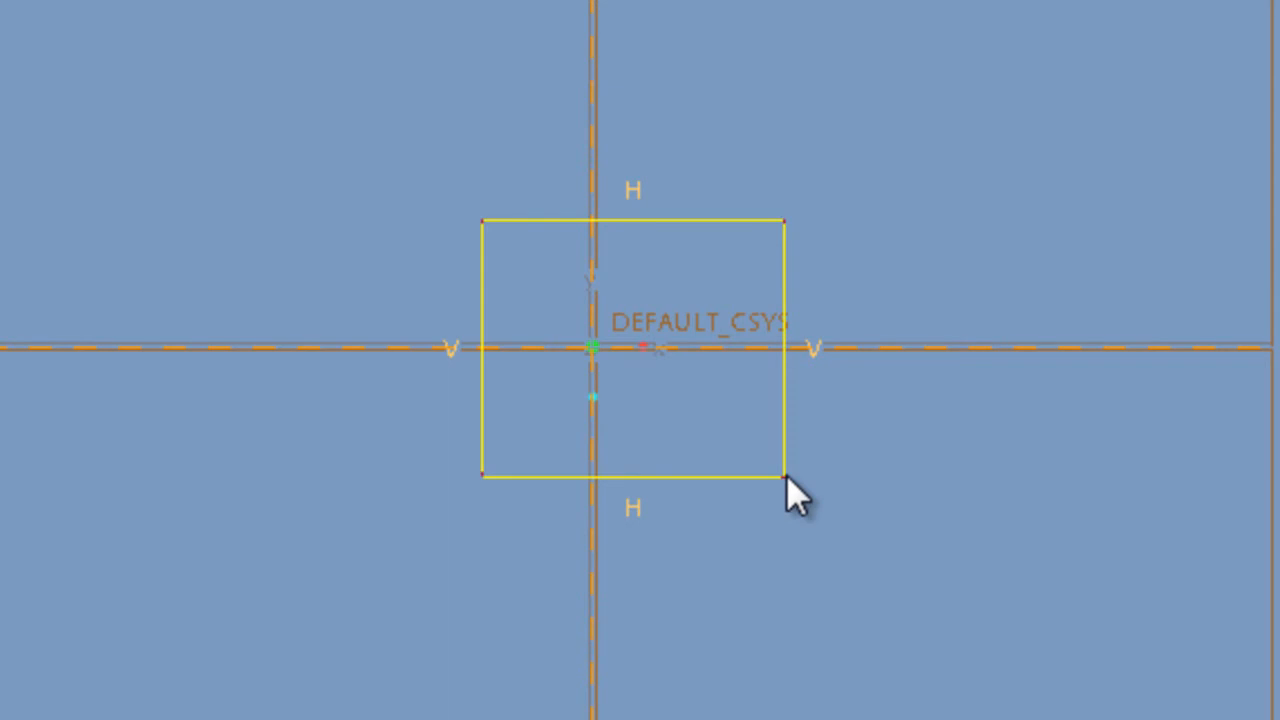
click(786, 475)
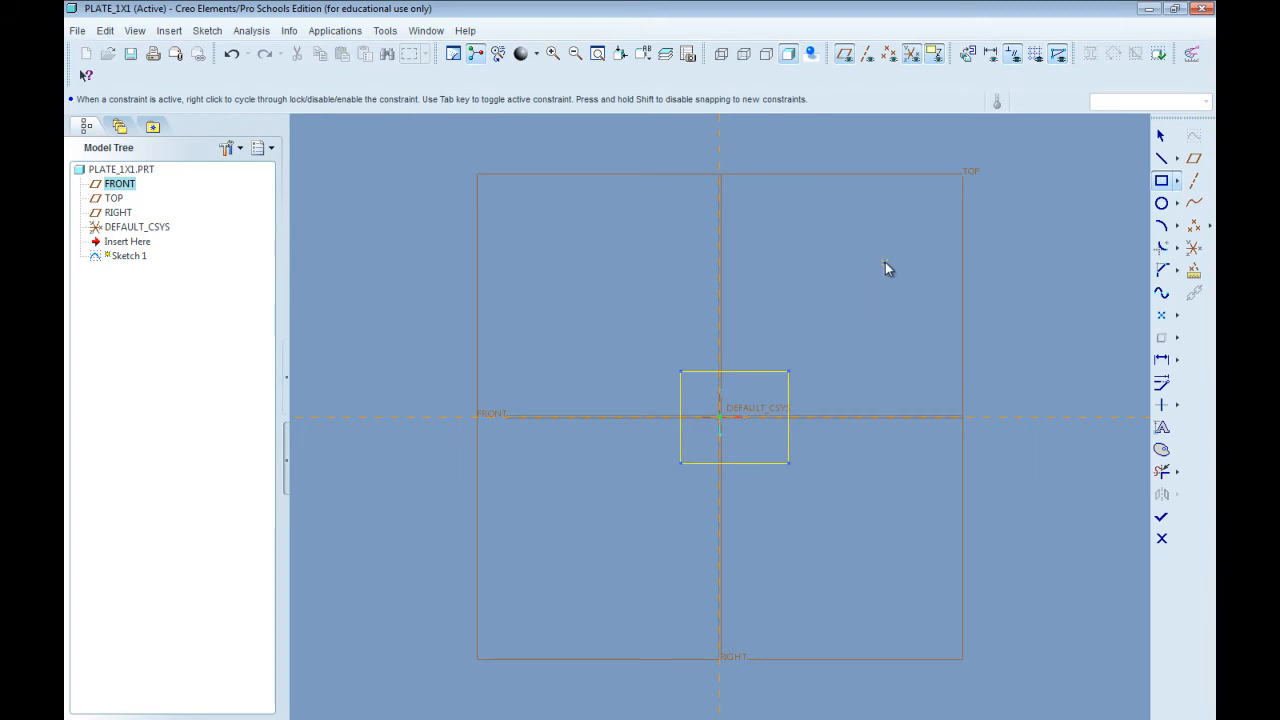
click(1163, 138)
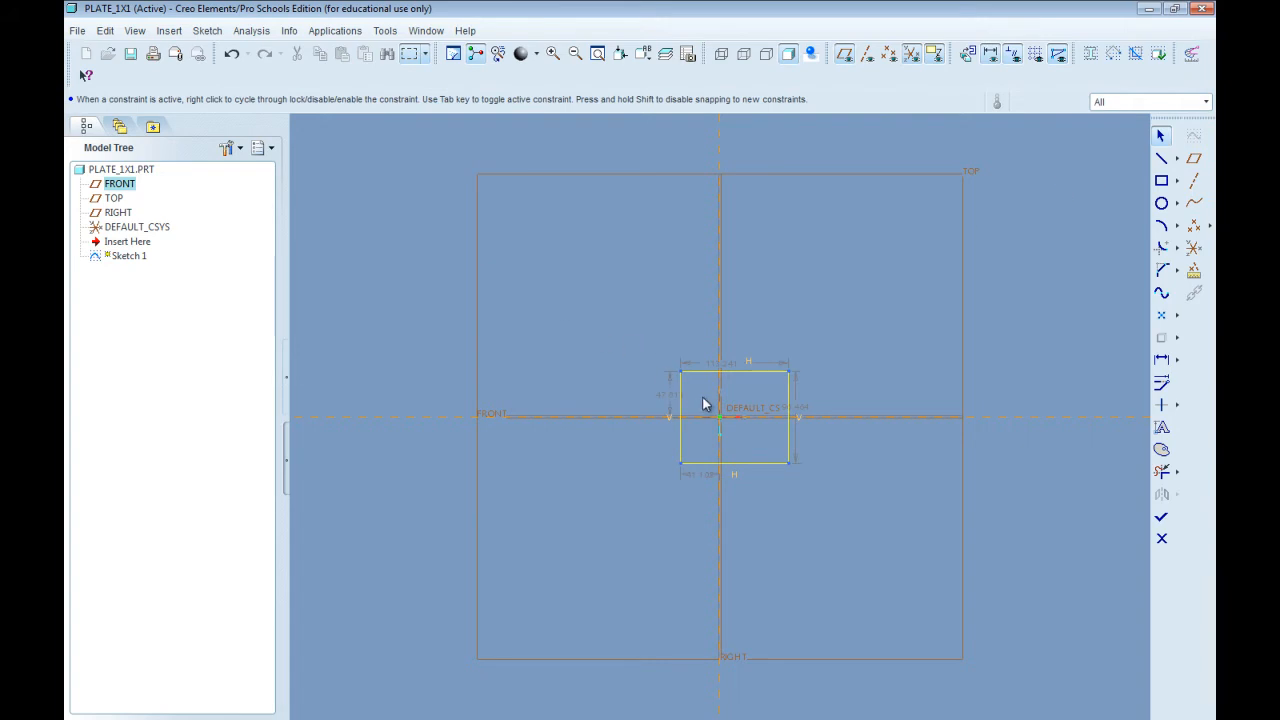
- Shrink the rectangle around the origin by its corners to about 17 wide and 19 high
scroll(715, 410, down, 3)
scroll(770, 428, down, 2)
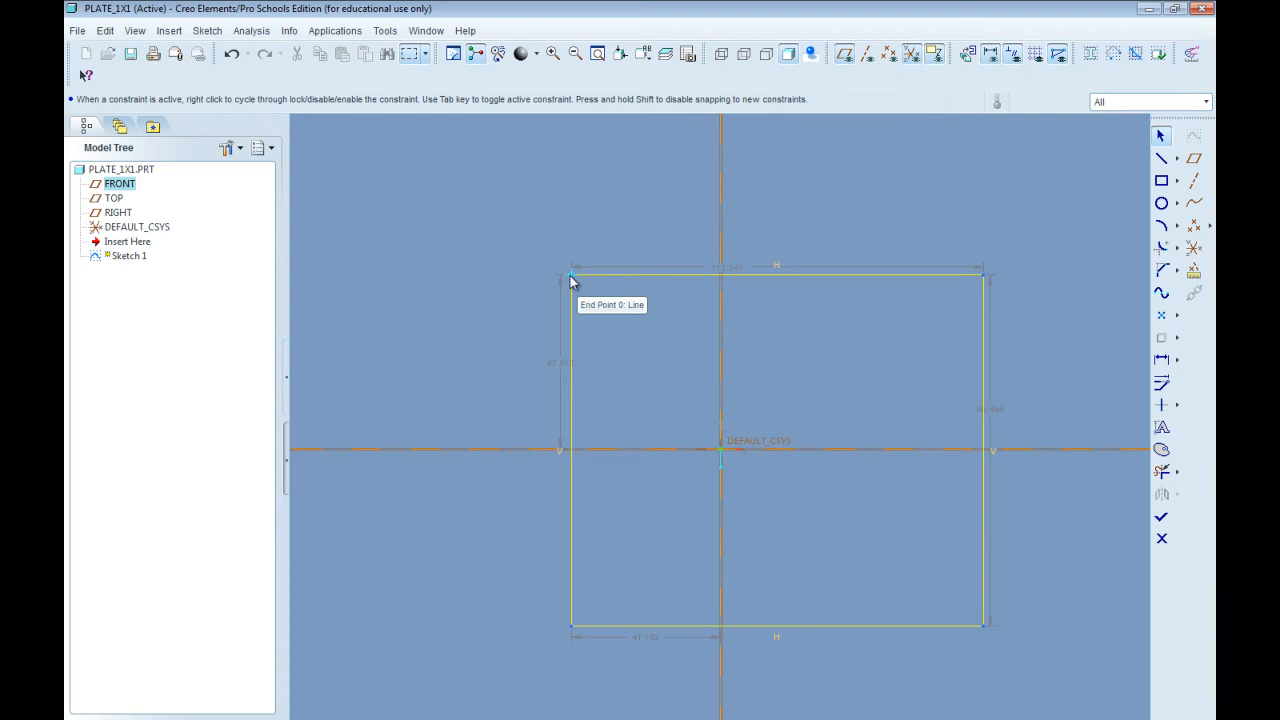
drag(572, 279, 680, 403)
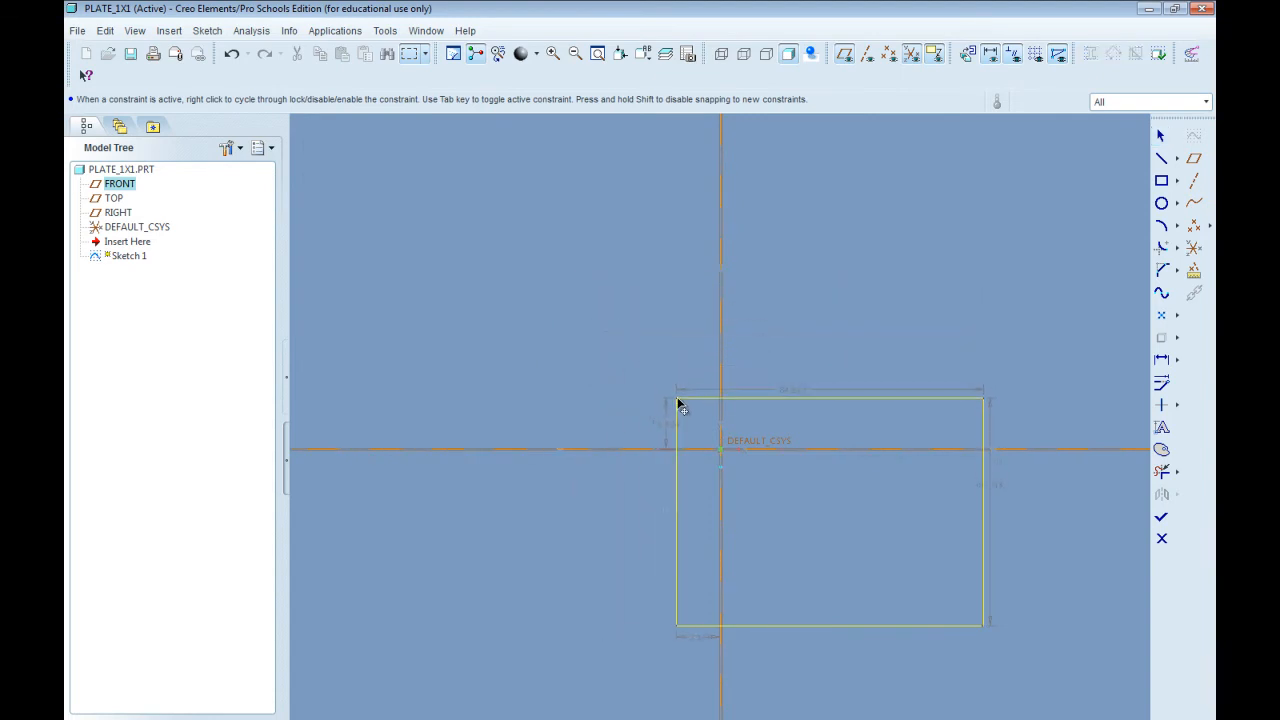
drag(985, 628, 754, 489)
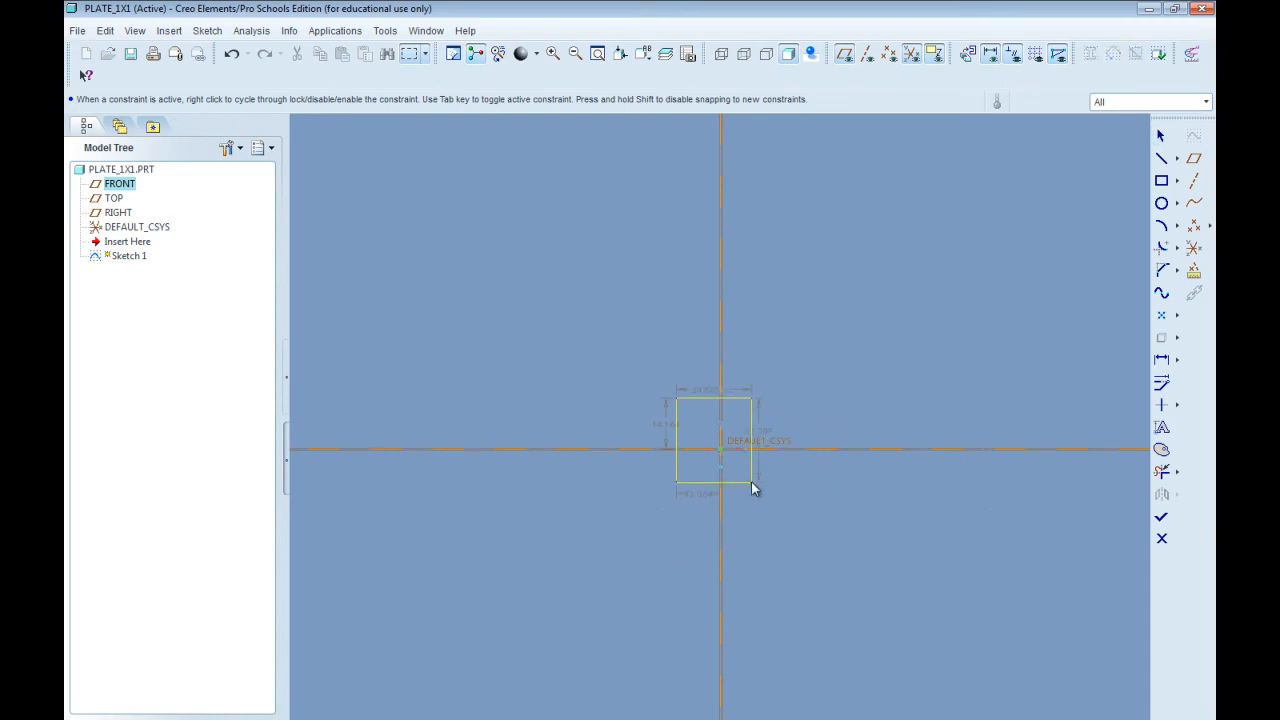
drag(717, 403, 691, 415)
scroll(718, 452, down, 8)
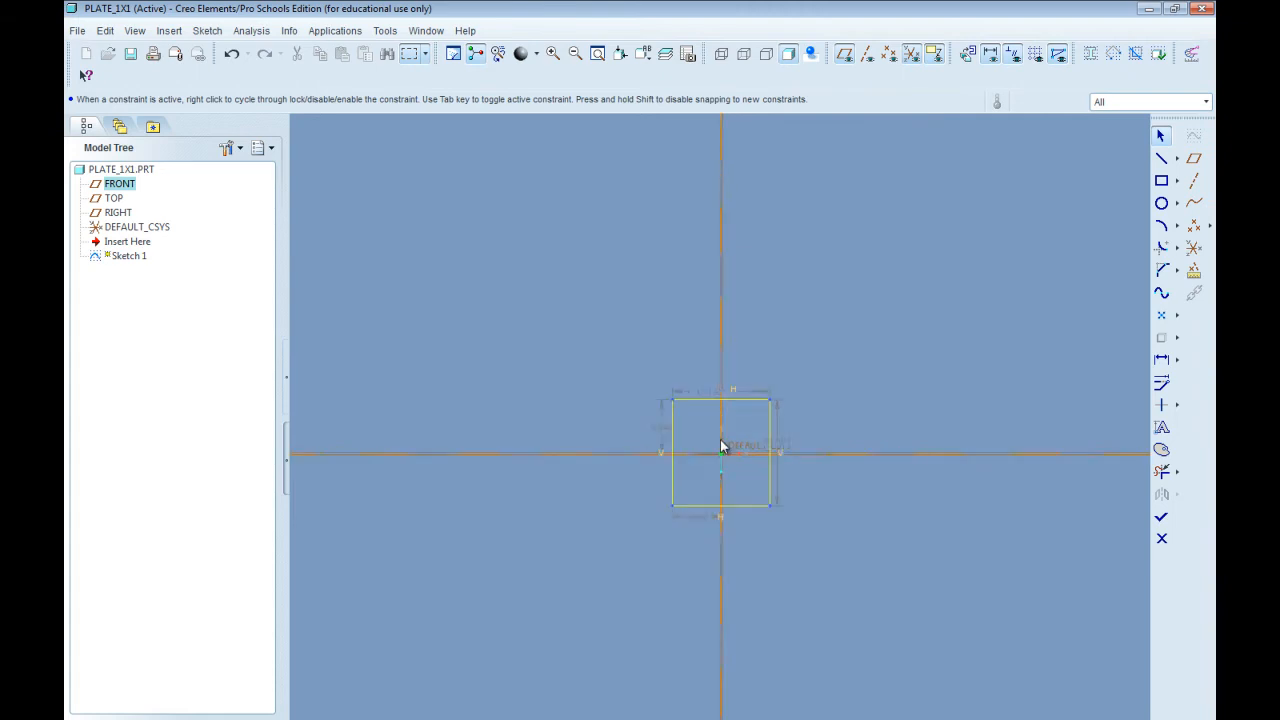
scroll(714, 366, up, 2)
scroll(708, 410, down, 2)
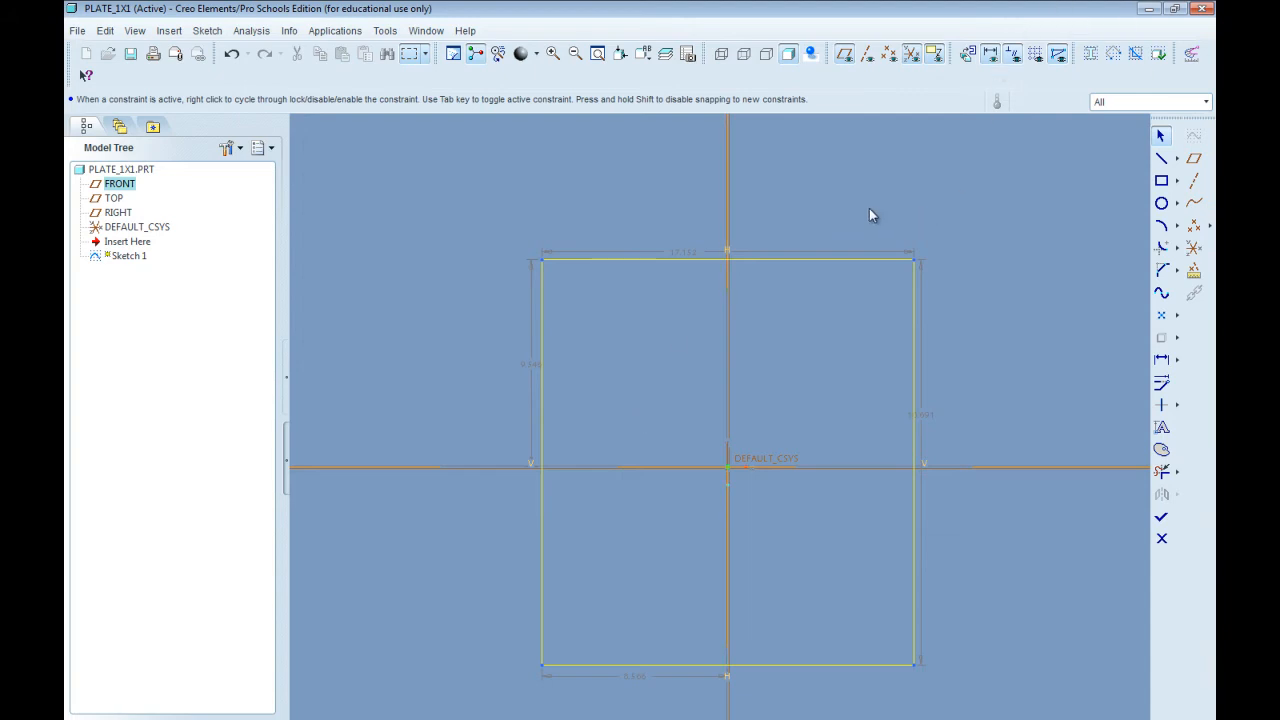
- Set the rectangle's width to 0.8065
double_click(684, 256)
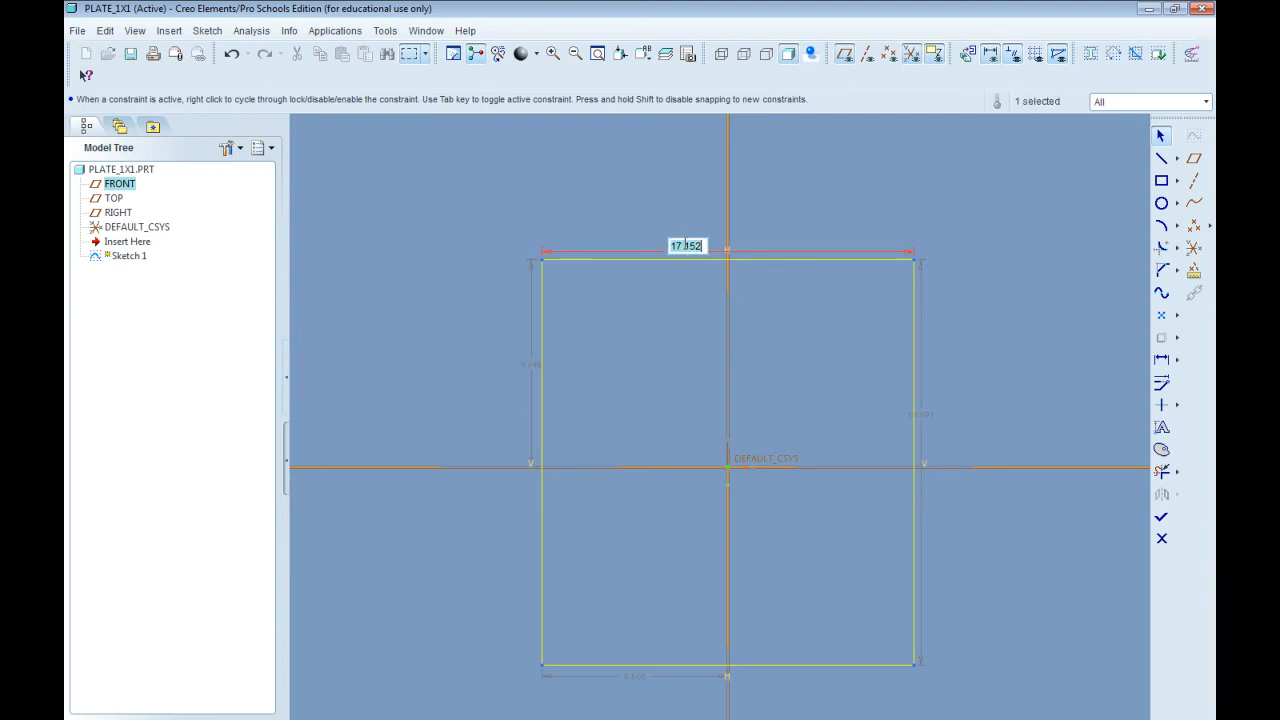
text(0.8065)
key(Return)
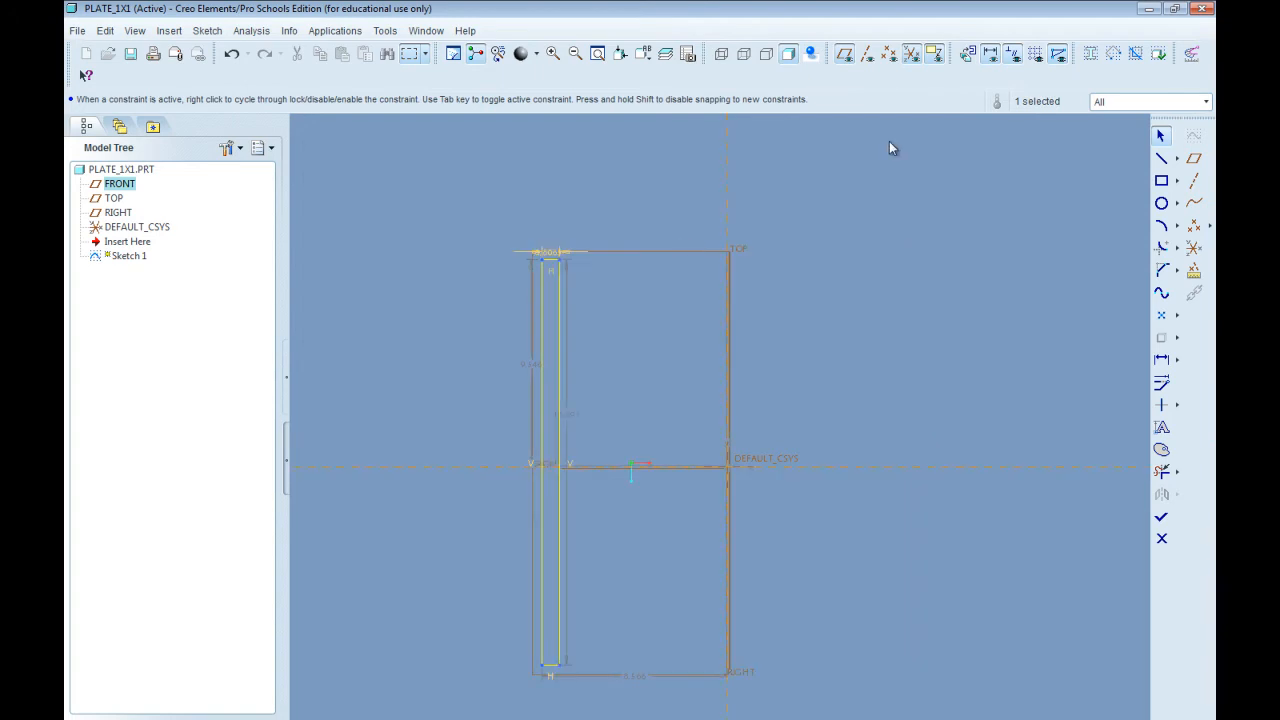
scroll(549, 278, up, 10)
click(598, 185)
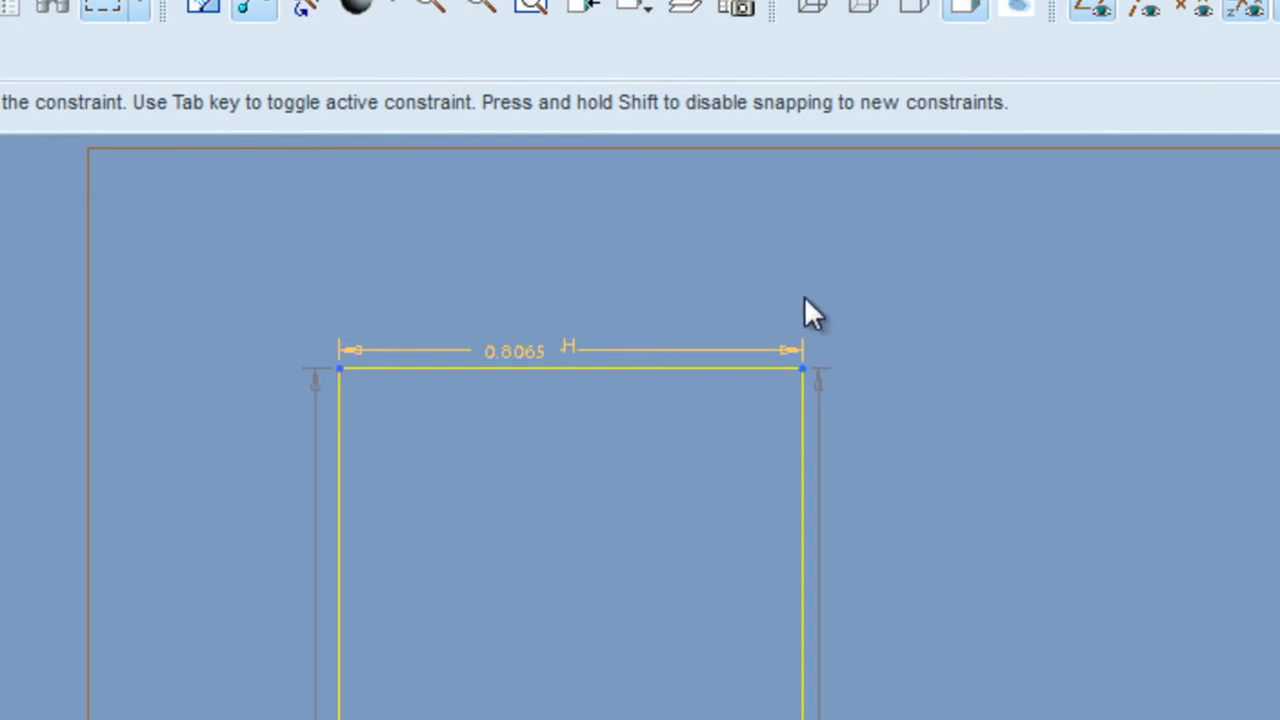
scroll(924, 328, up, 5)
scroll(452, 264, up, 6)
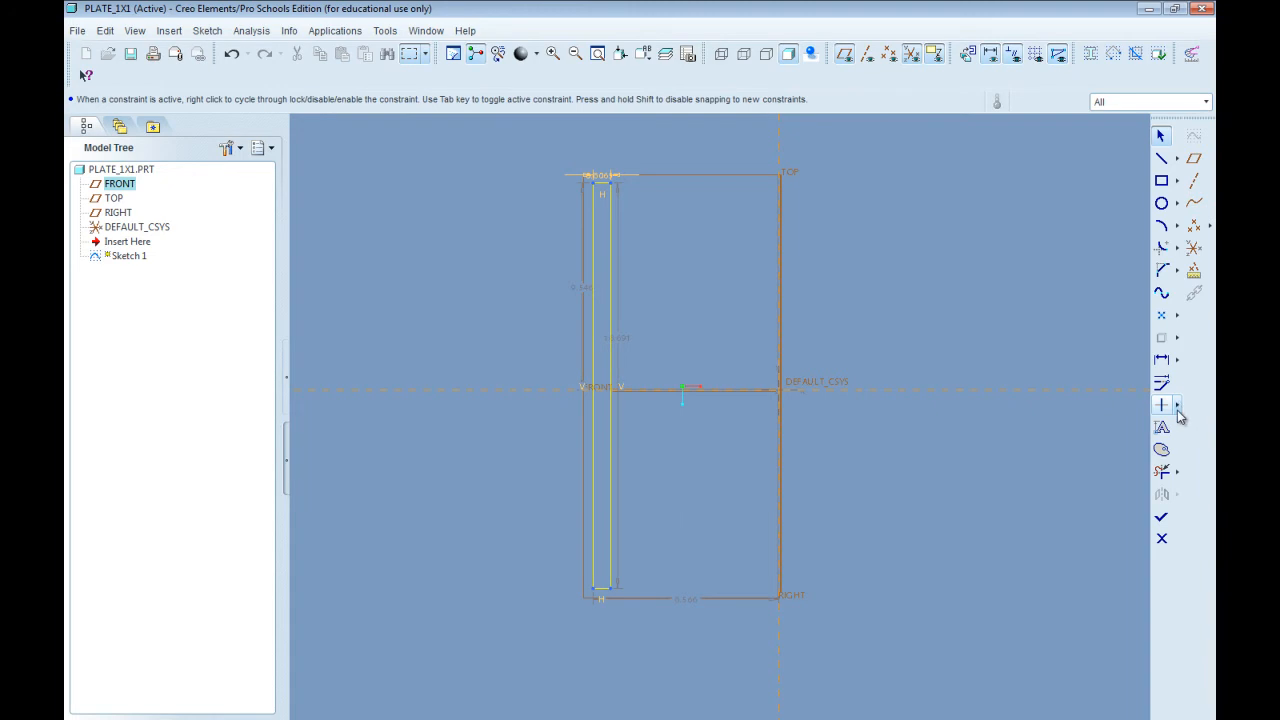
- Apply an Equal constraint between the rectangle's width and height dimensions to make it a square
click(1178, 407)
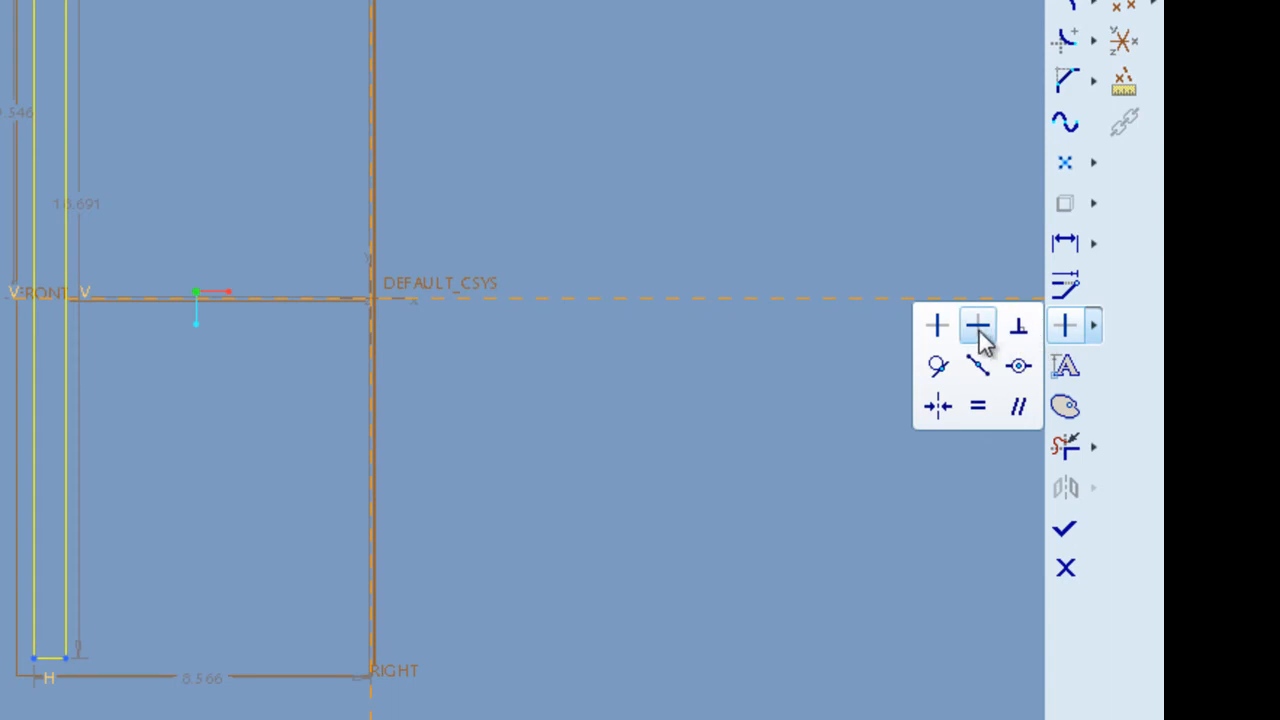
click(979, 410)
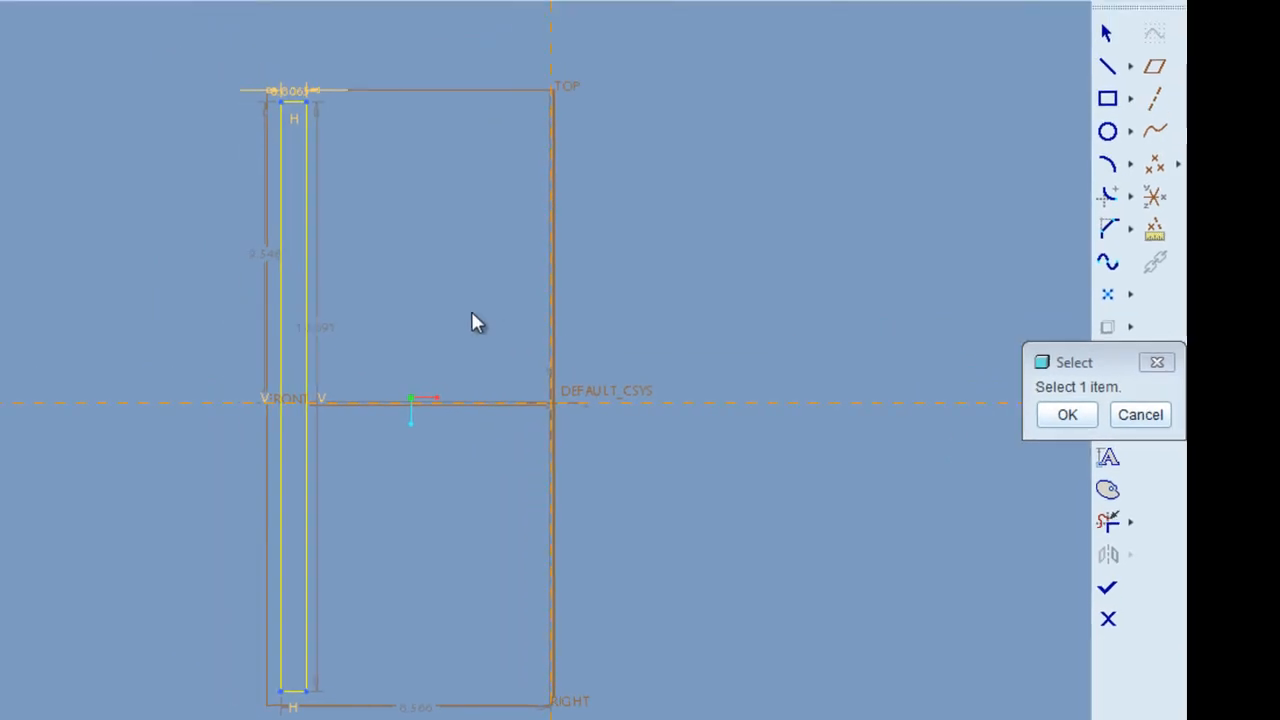
click(296, 90)
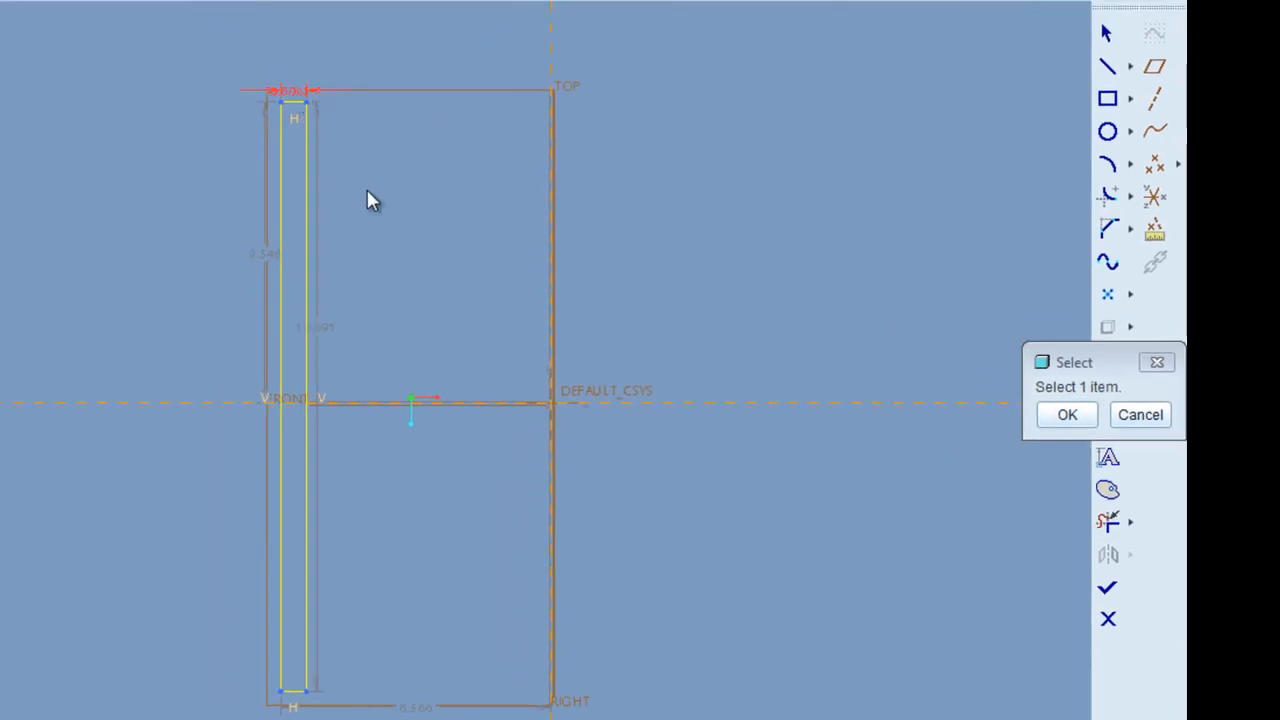
click(317, 326)
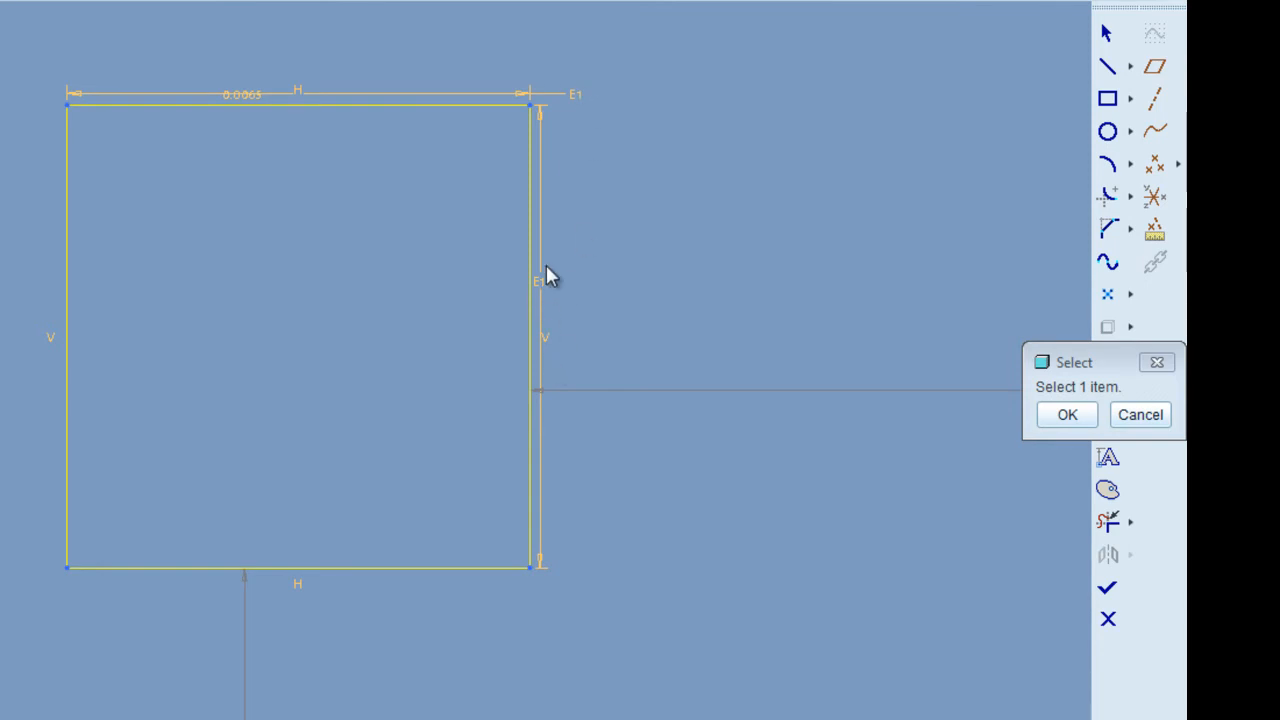
click(1060, 418)
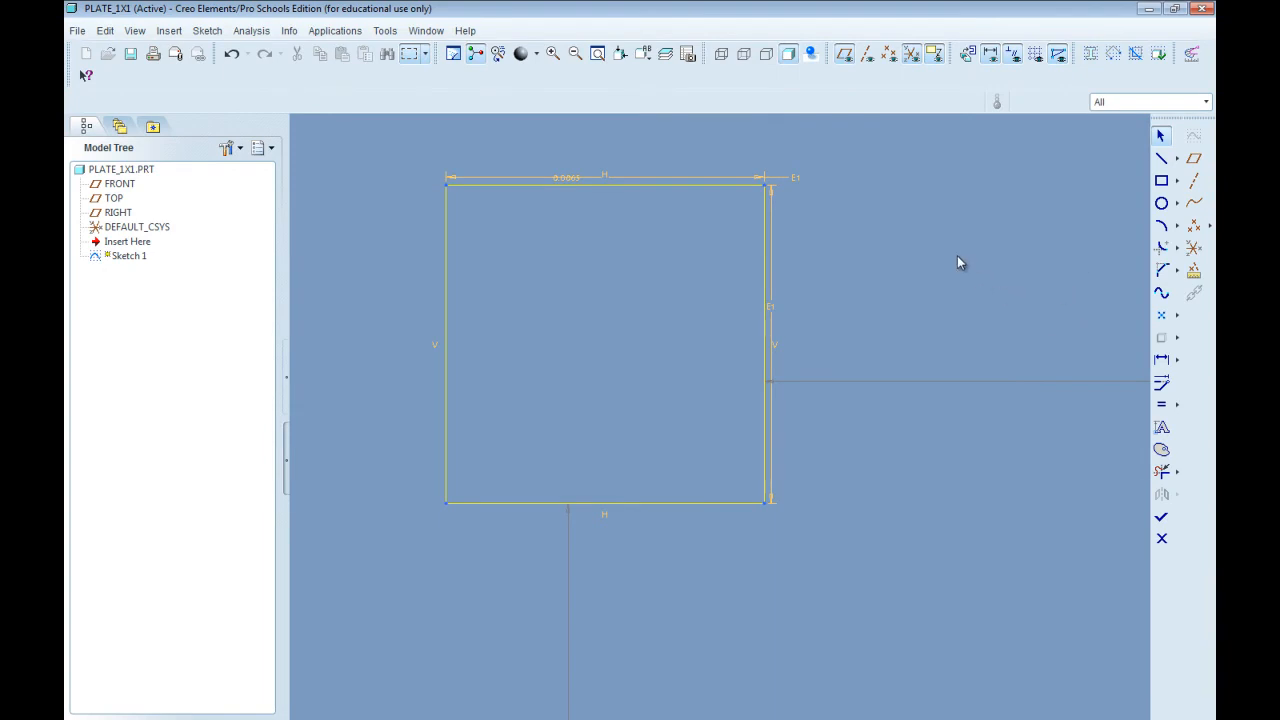
click(210, 32)
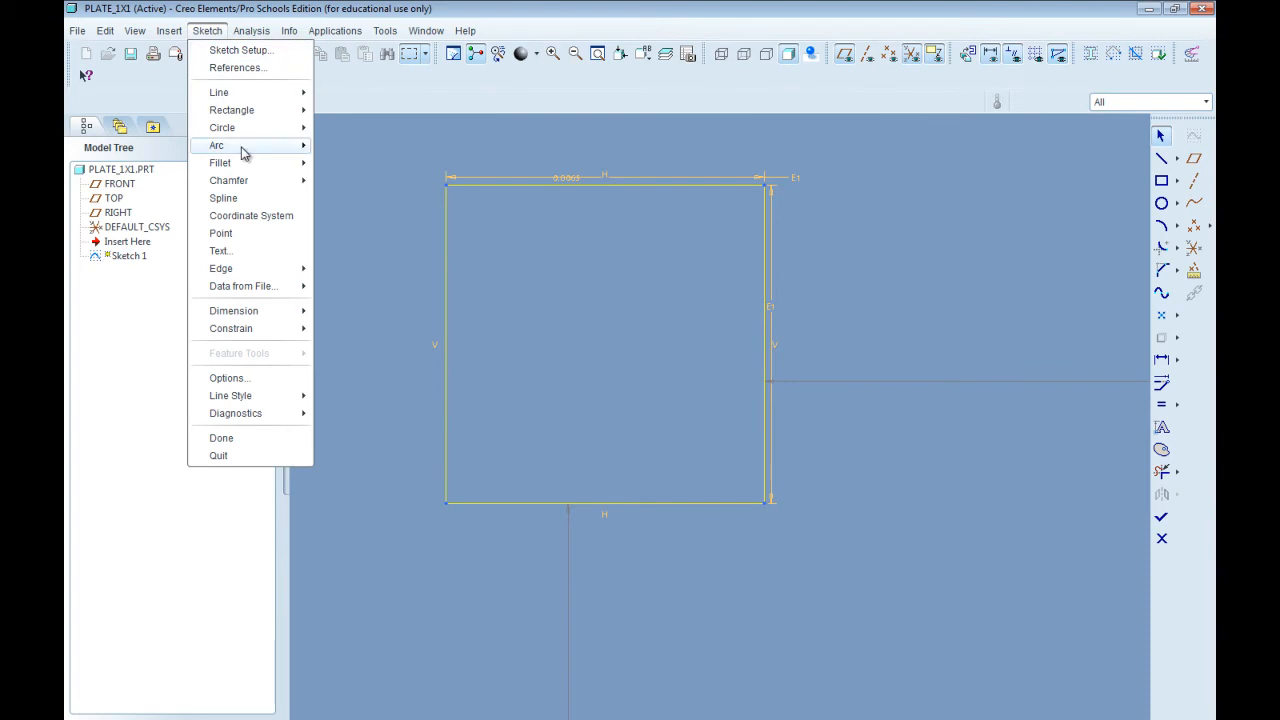
mouse_move(255, 331)
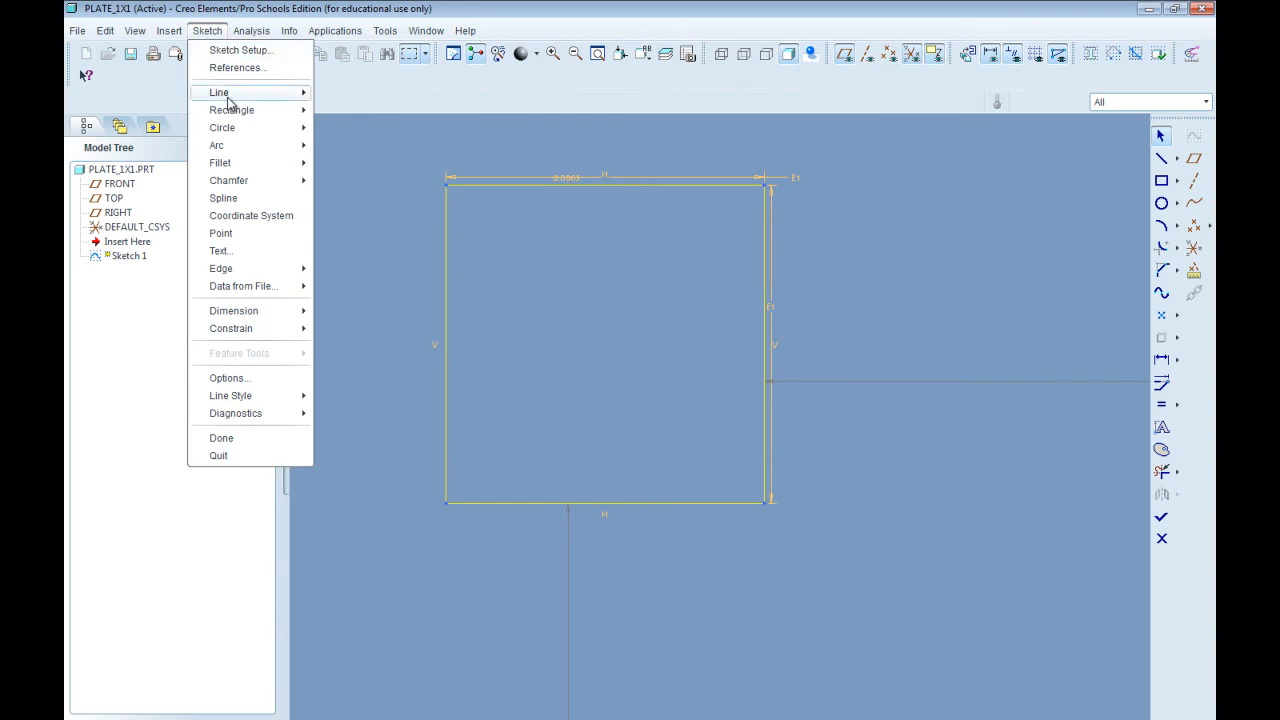
mouse_move(244, 132)
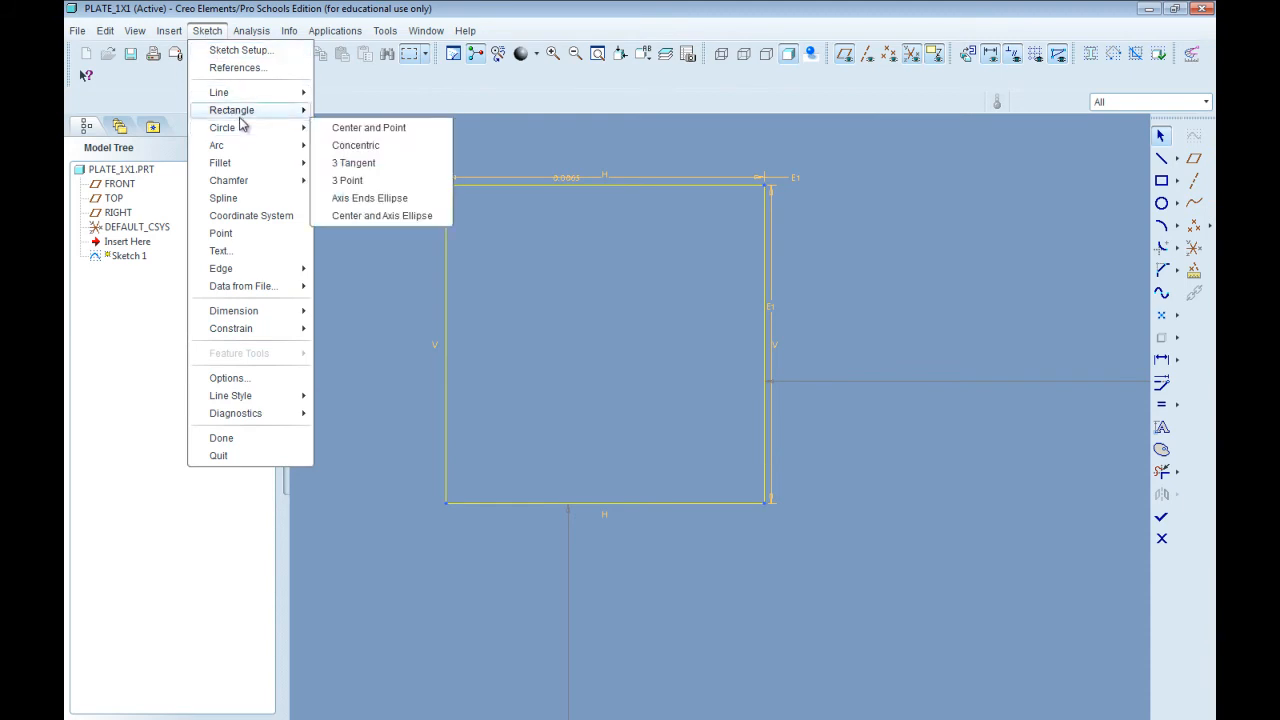
click(1076, 181)
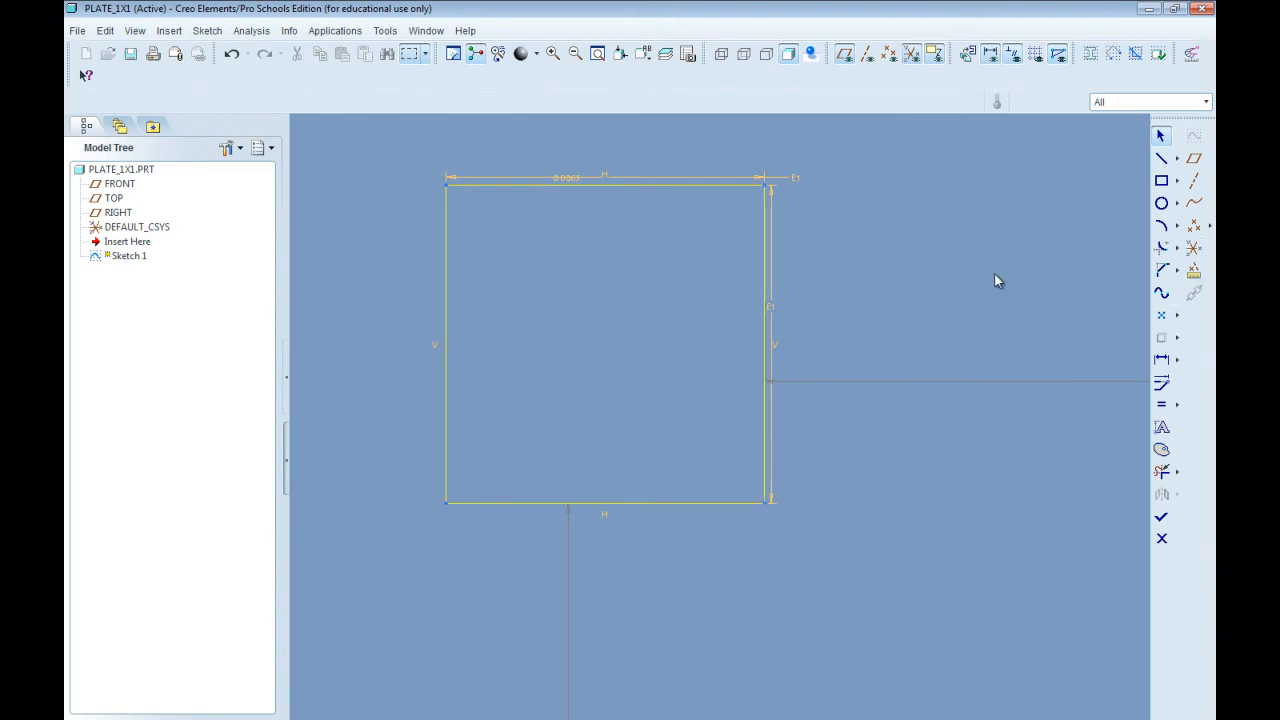
- Dimension the square's left side from the vertical reference axis and set the distance to the relation sd1/2
scroll(714, 284, down, 6)
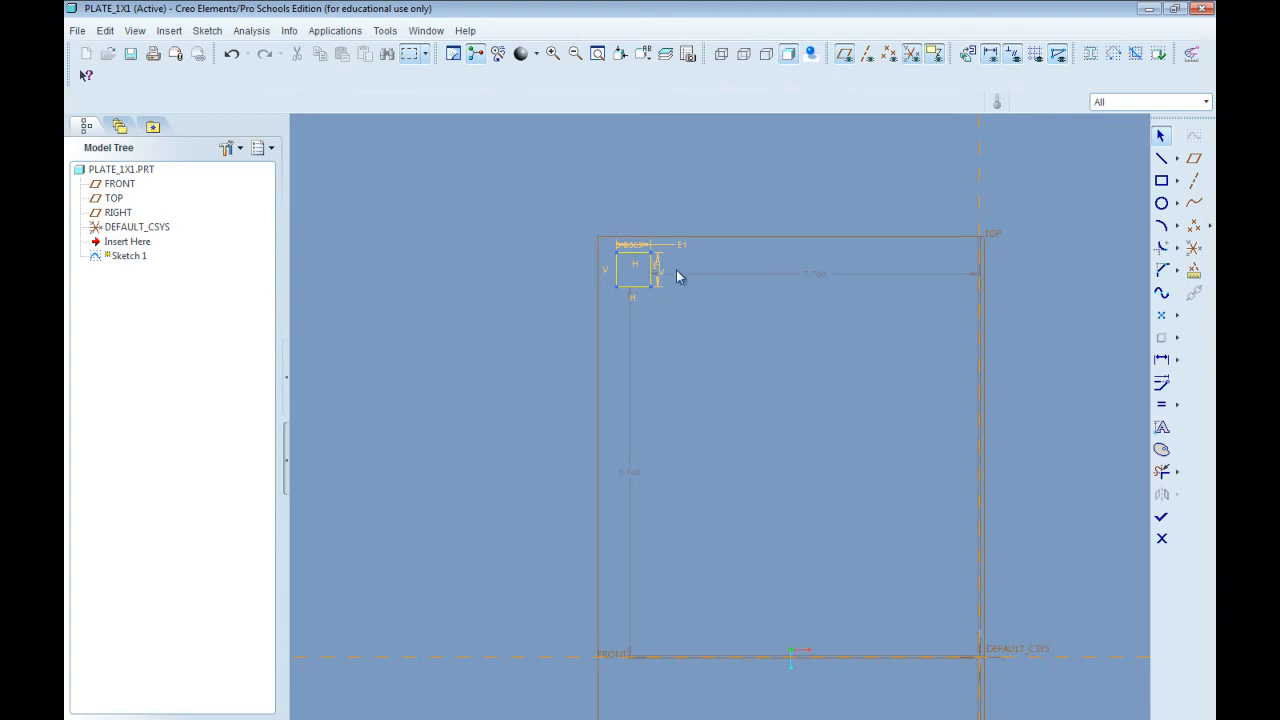
scroll(632, 260, up, 2)
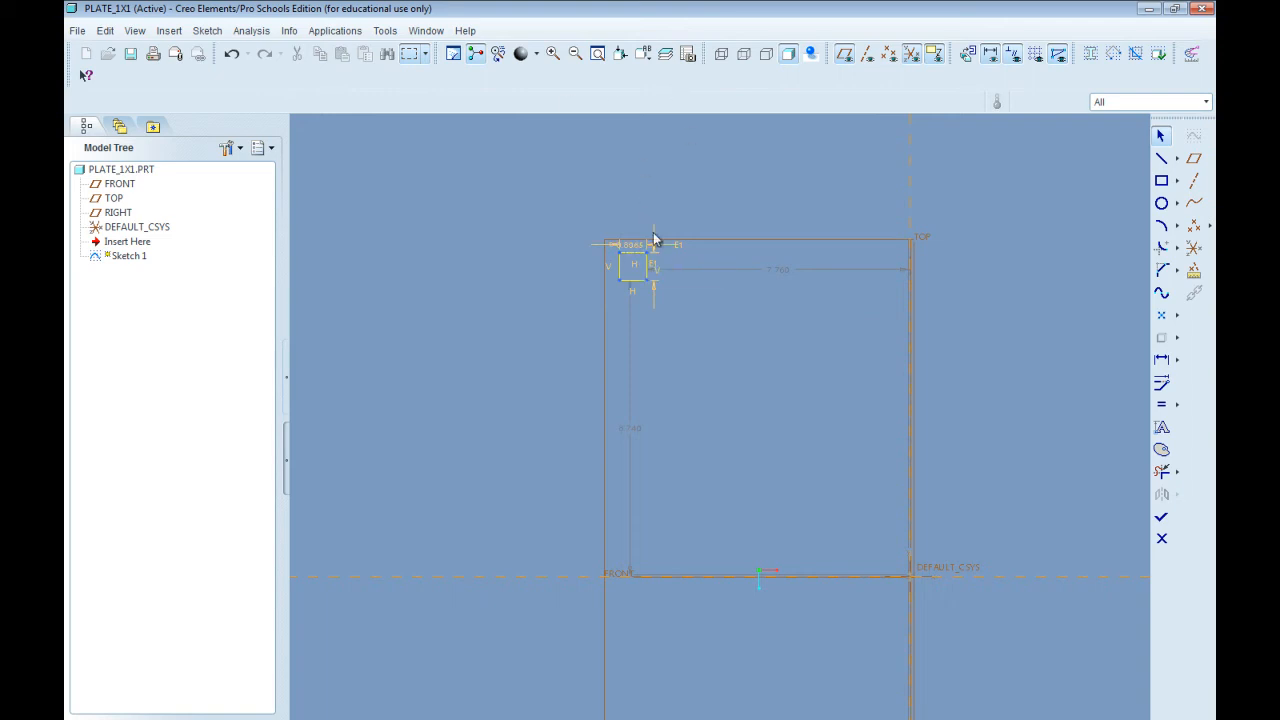
scroll(657, 243, down, 4)
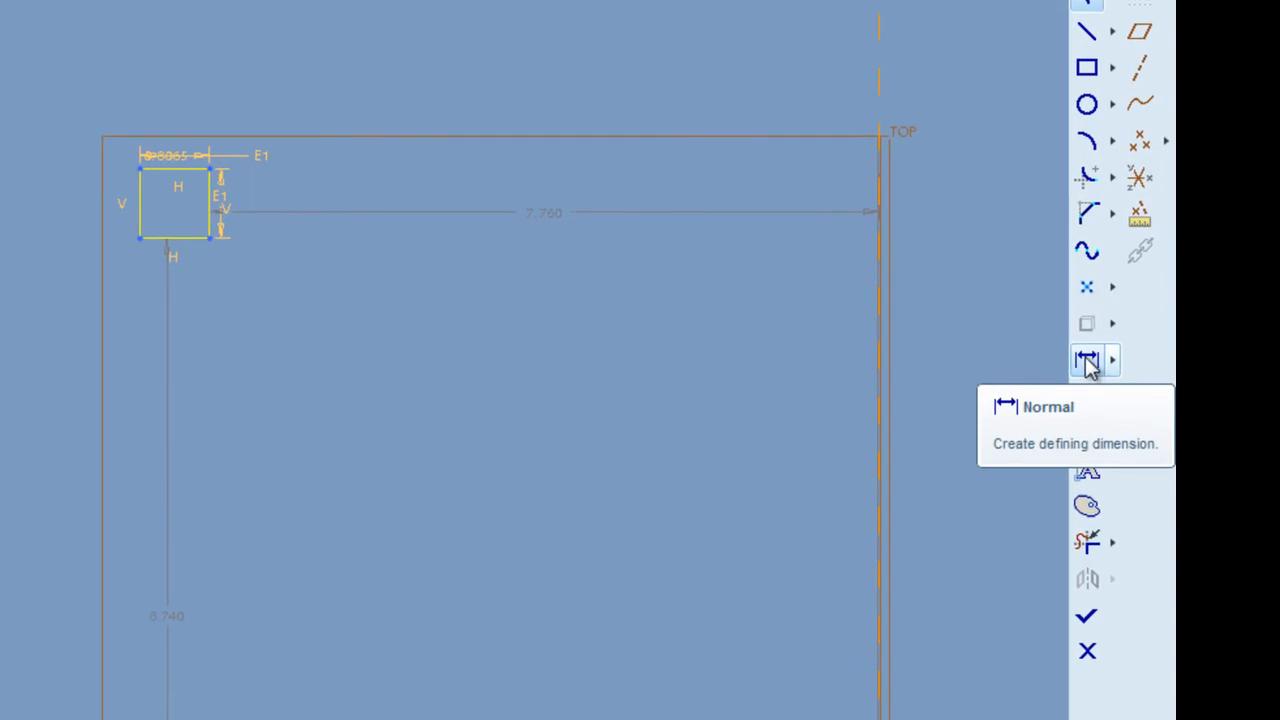
click(1087, 361)
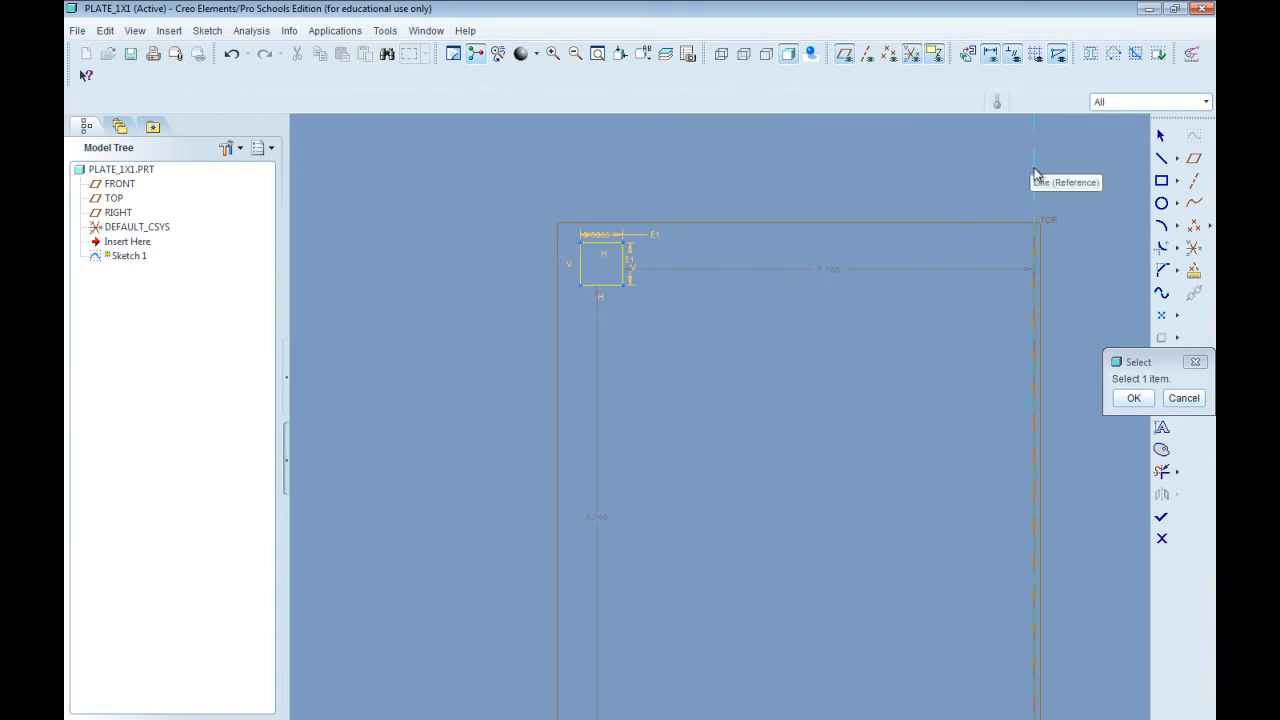
click(583, 265)
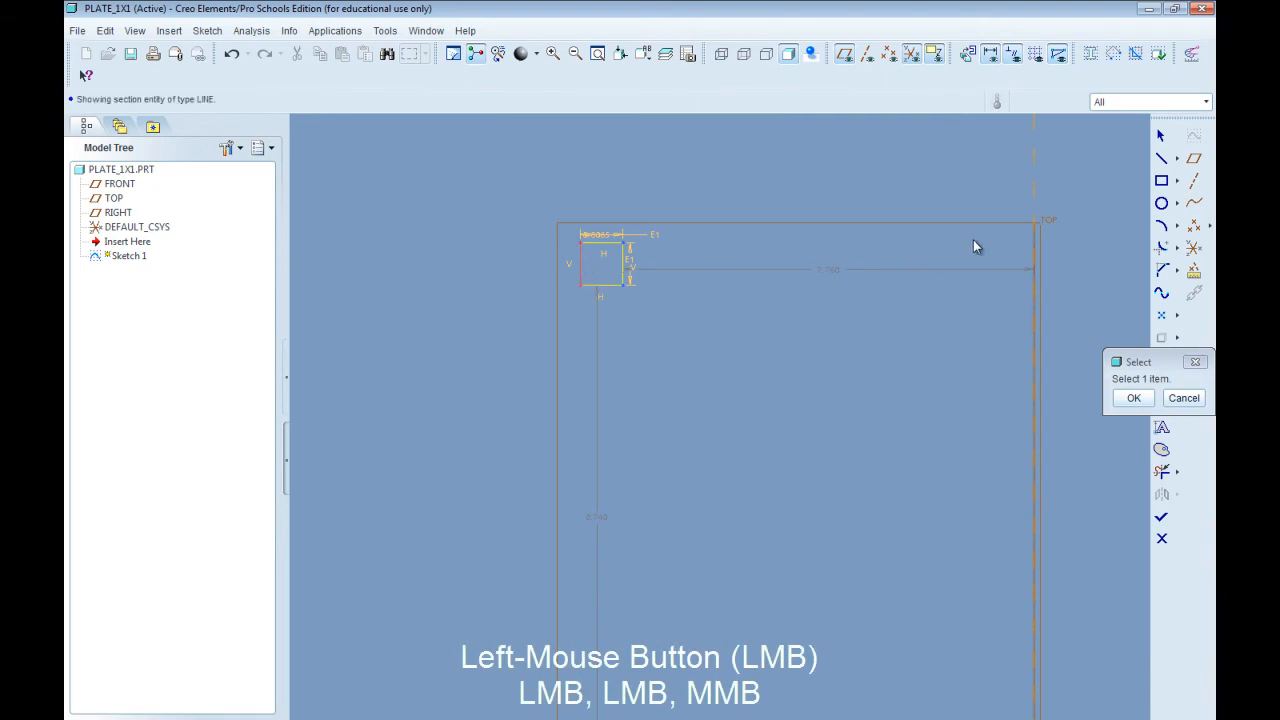
click(1035, 200)
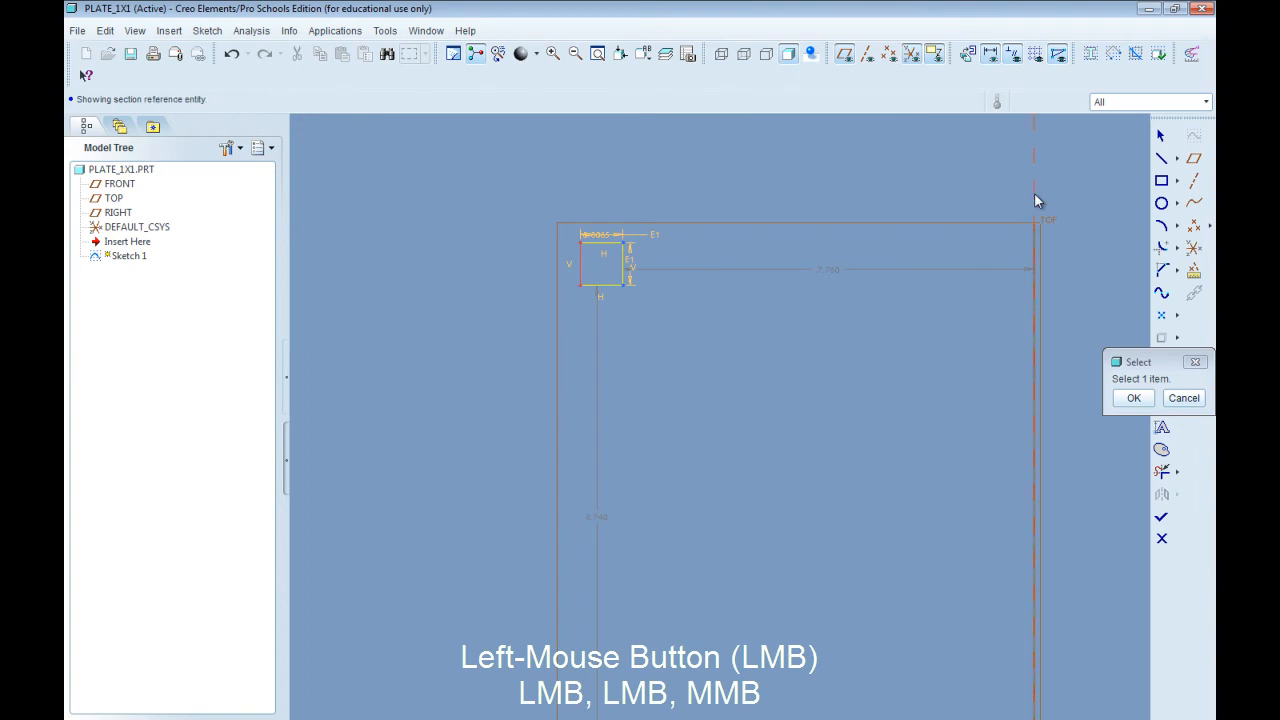
middle_click(799, 305)
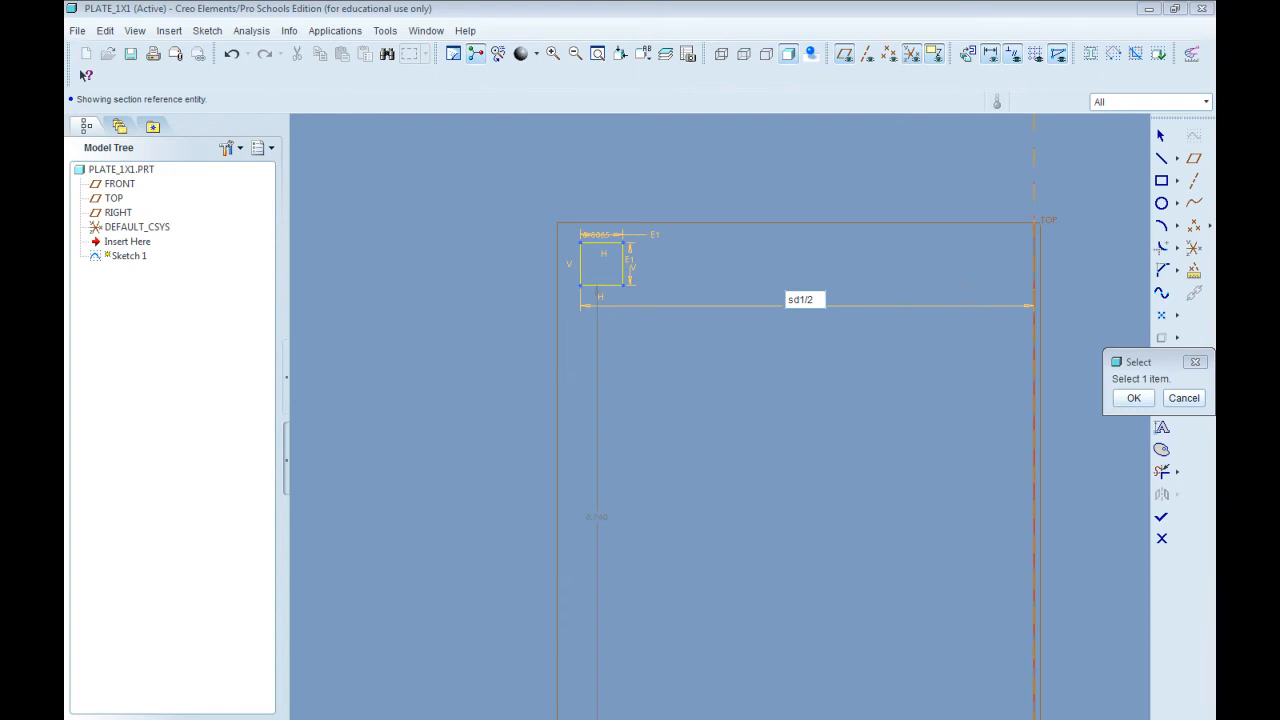
key(Return)
- Dimension the square's upper side from the horizontal reference axis, set the distance to the relation sd1/2, and leave the dimension tool
scroll(1016, 243, down, 7)
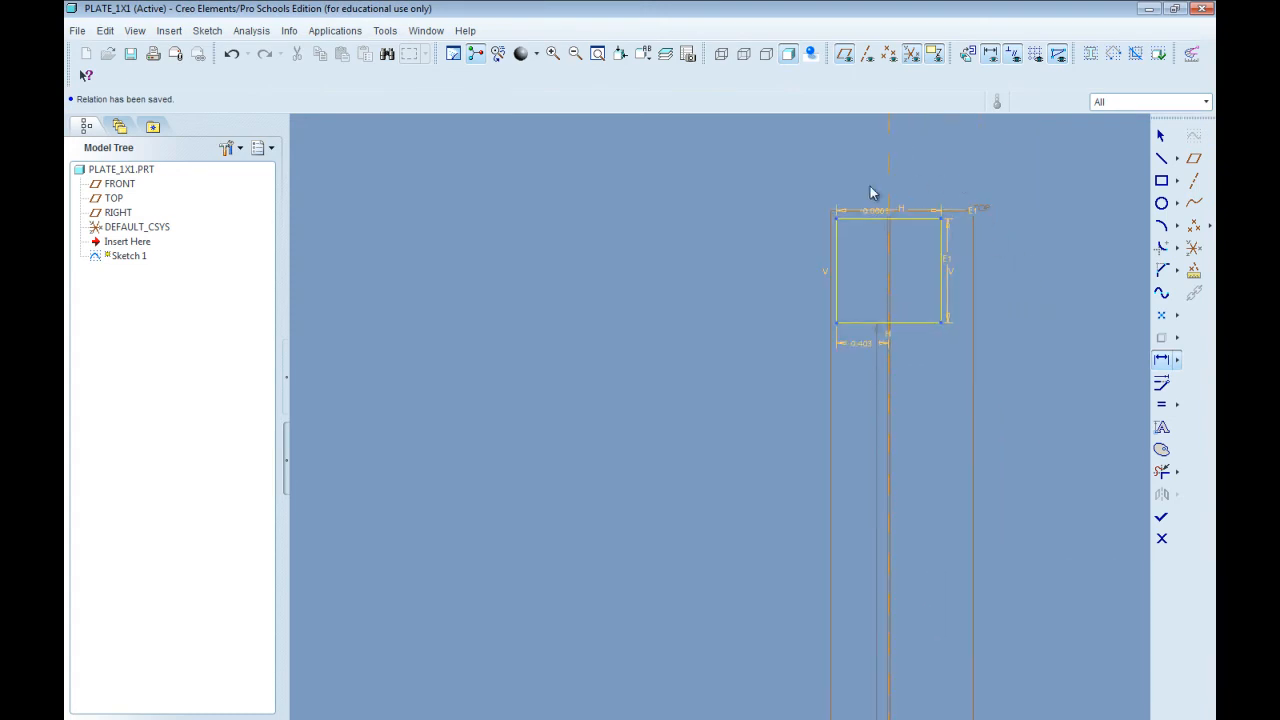
scroll(891, 182, up, 4)
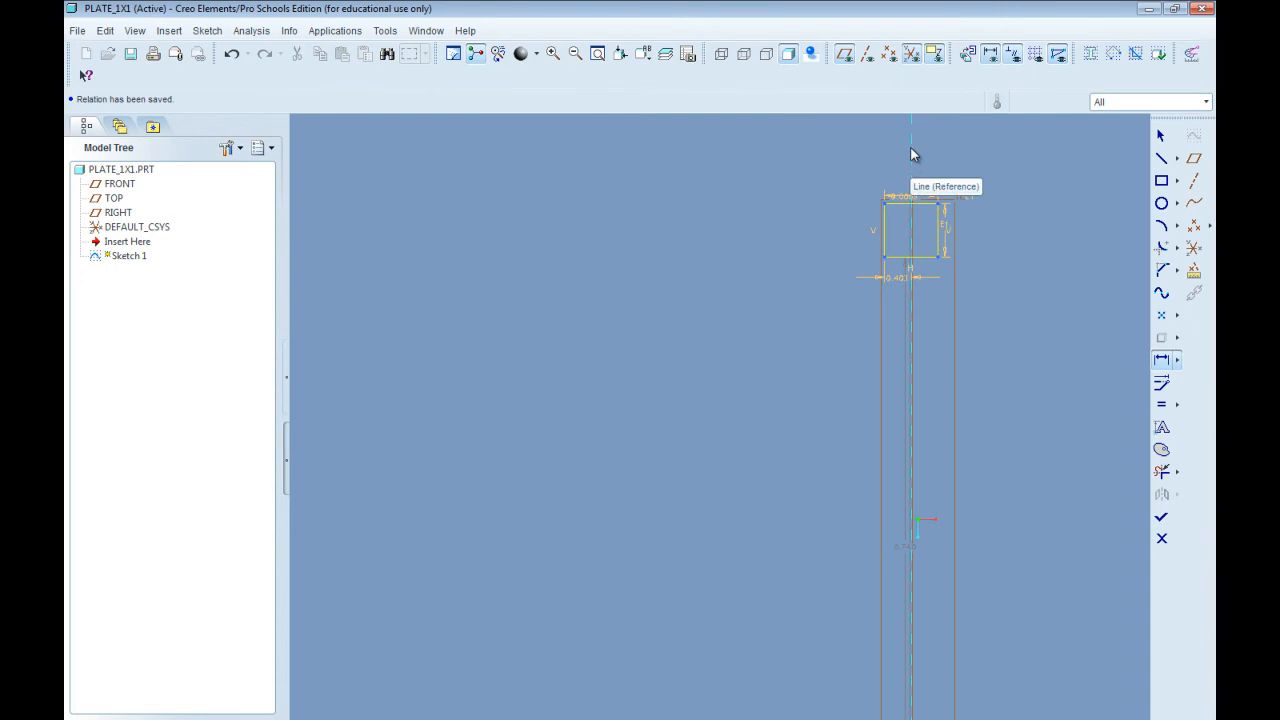
scroll(886, 186, up, 2)
scroll(886, 186, down, 2)
scroll(966, 252, down, 2)
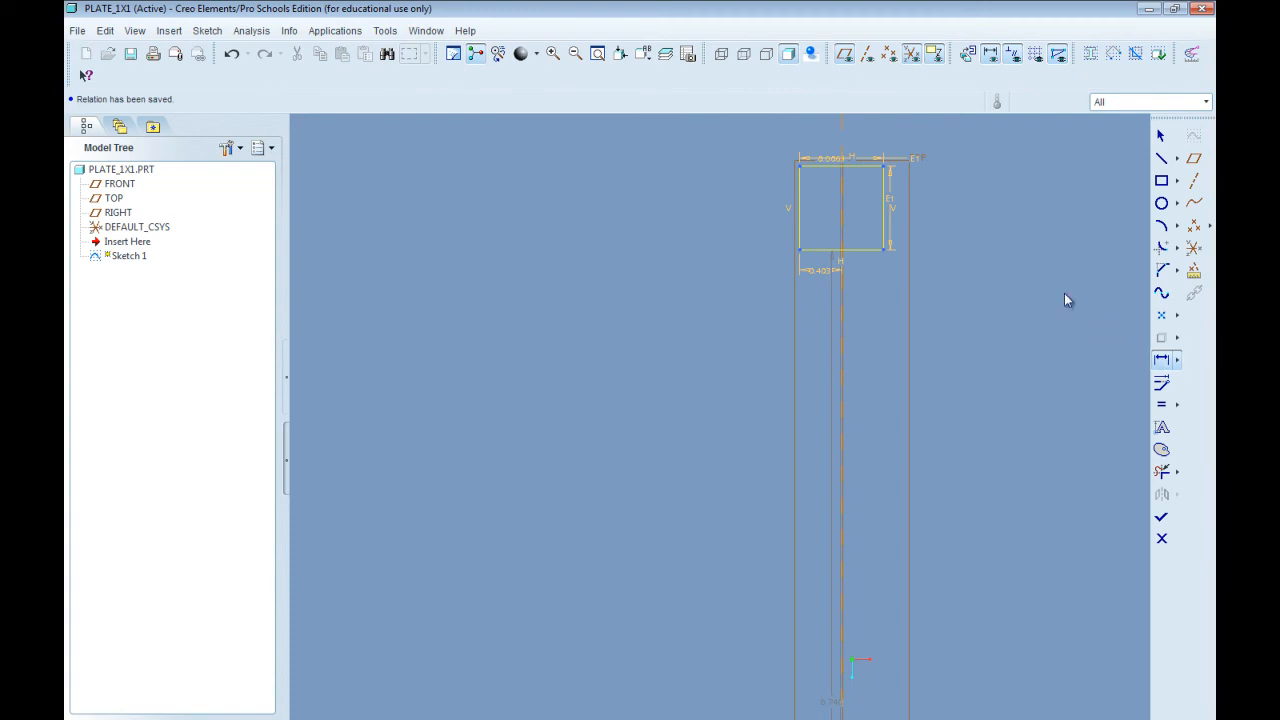
click(863, 166)
scroll(864, 167, up, 3)
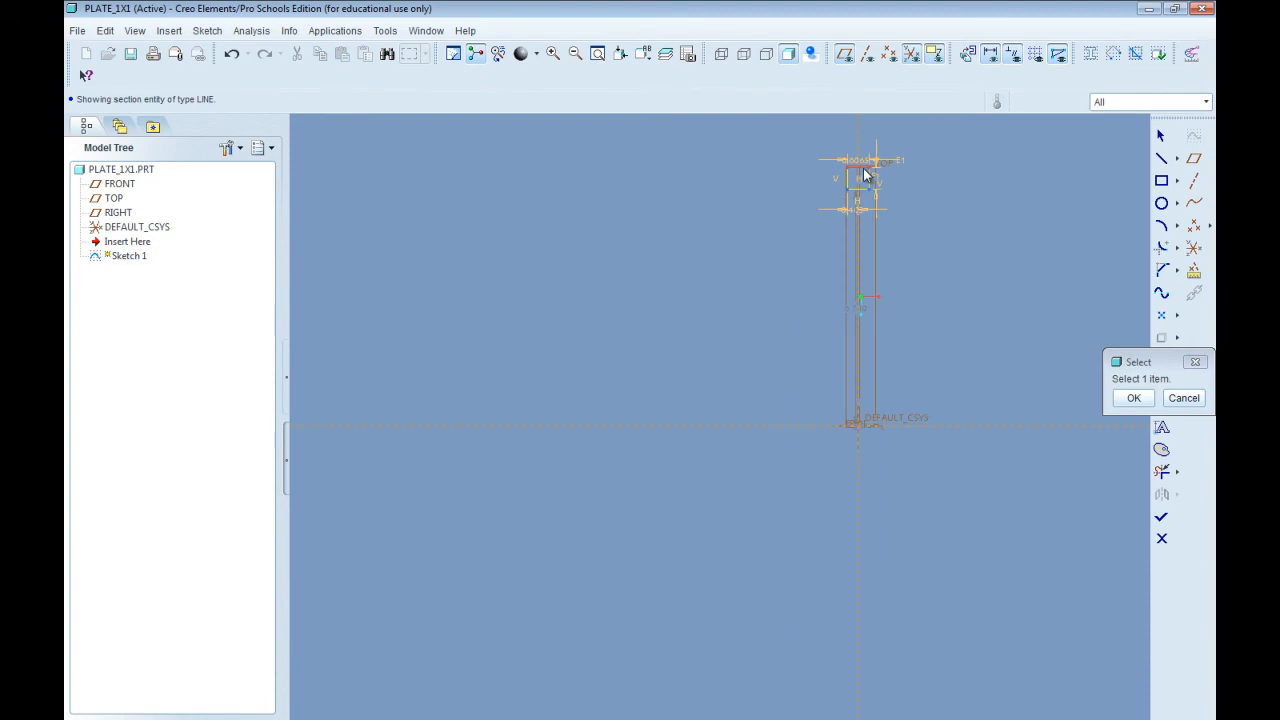
click(929, 426)
middle_click(907, 283)
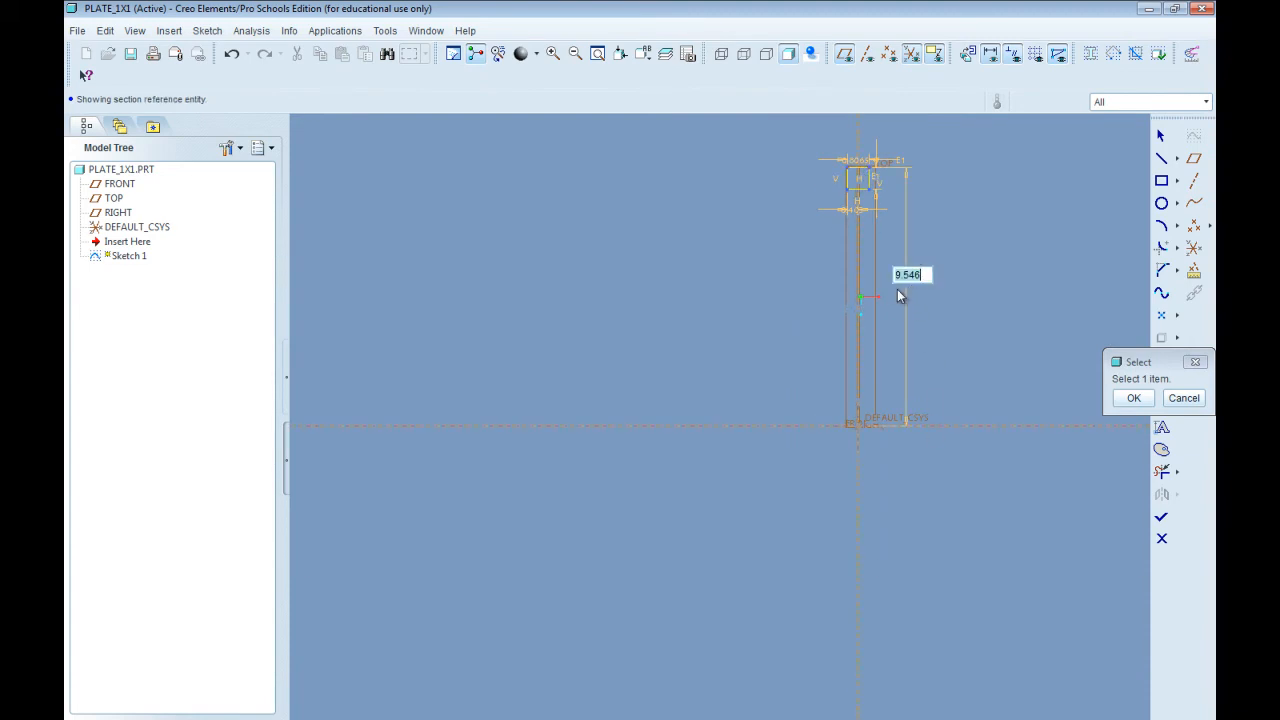
text(sd1/2)
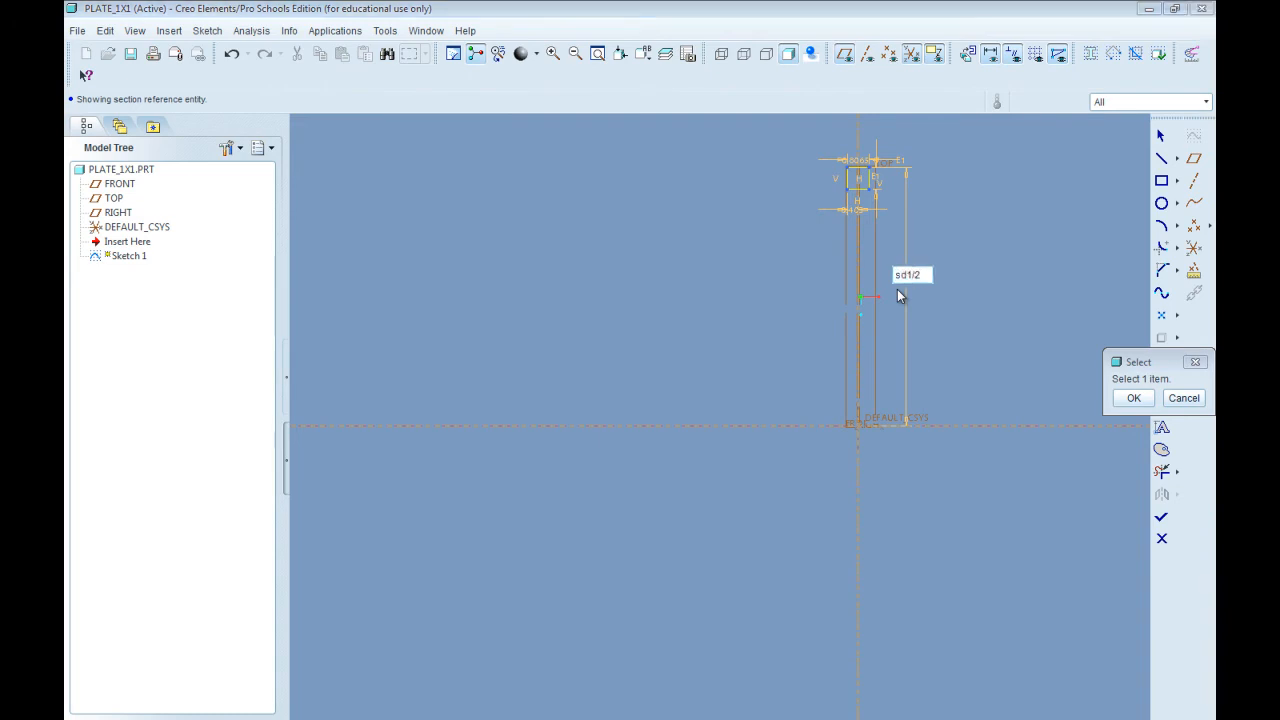
key(Return)
scroll(858, 442, down, 2)
scroll(875, 428, down, 3)
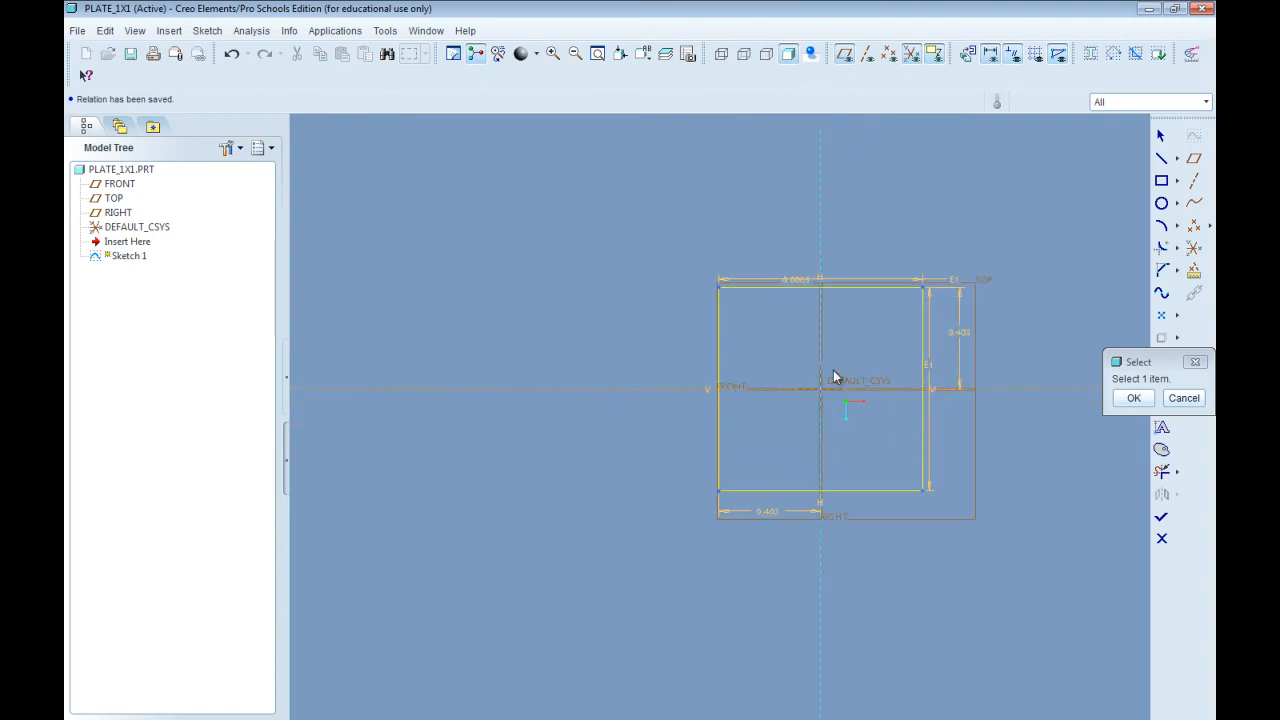
click(1160, 136)
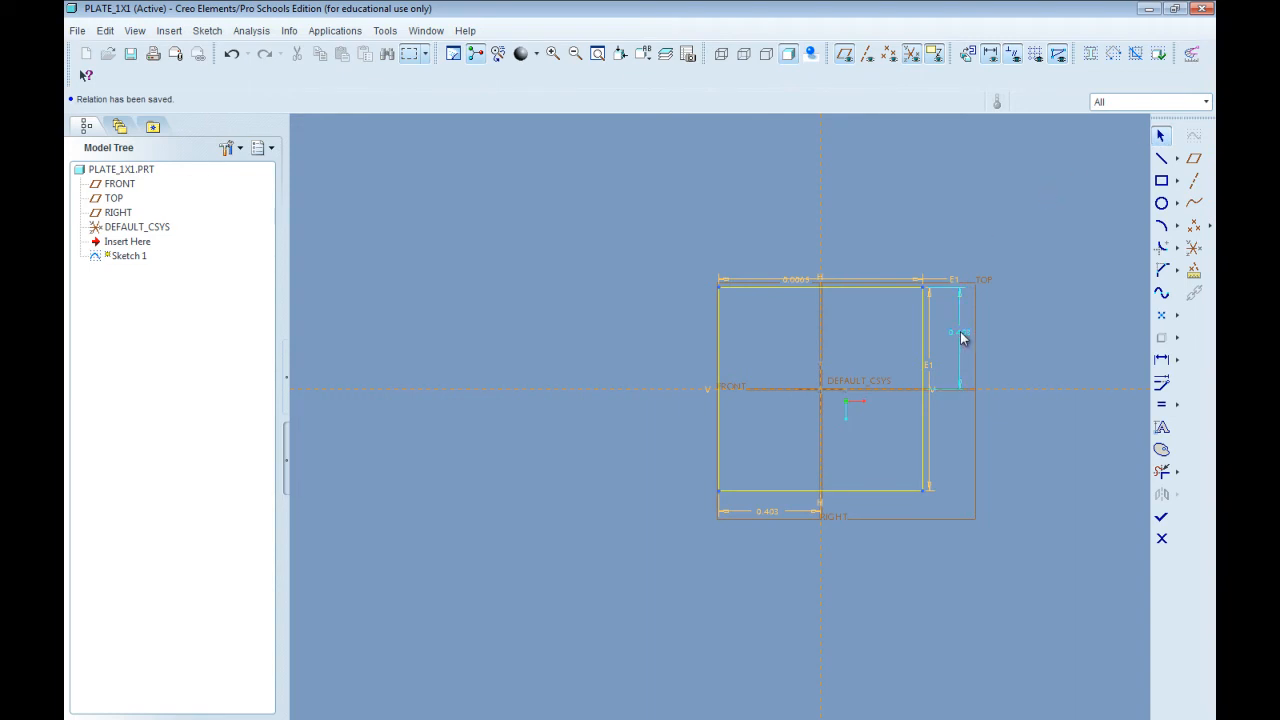
- Stretch the square outward by its upper-left corner to about 1.1438 wide and undo the change
mouse_move(961, 333)
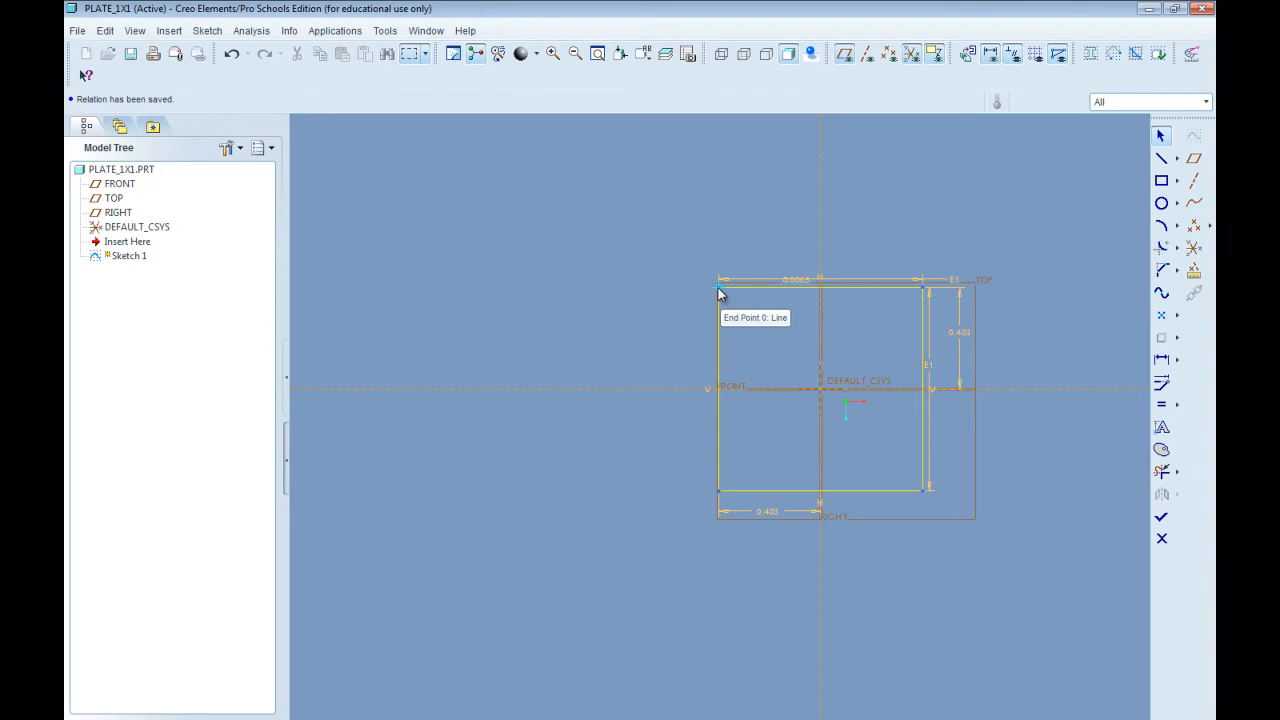
mouse_move(718, 290)
mouse_down()
mouse_move(577, 209)
mouse_move(740, 333)
mouse_move(668, 246)
mouse_up()
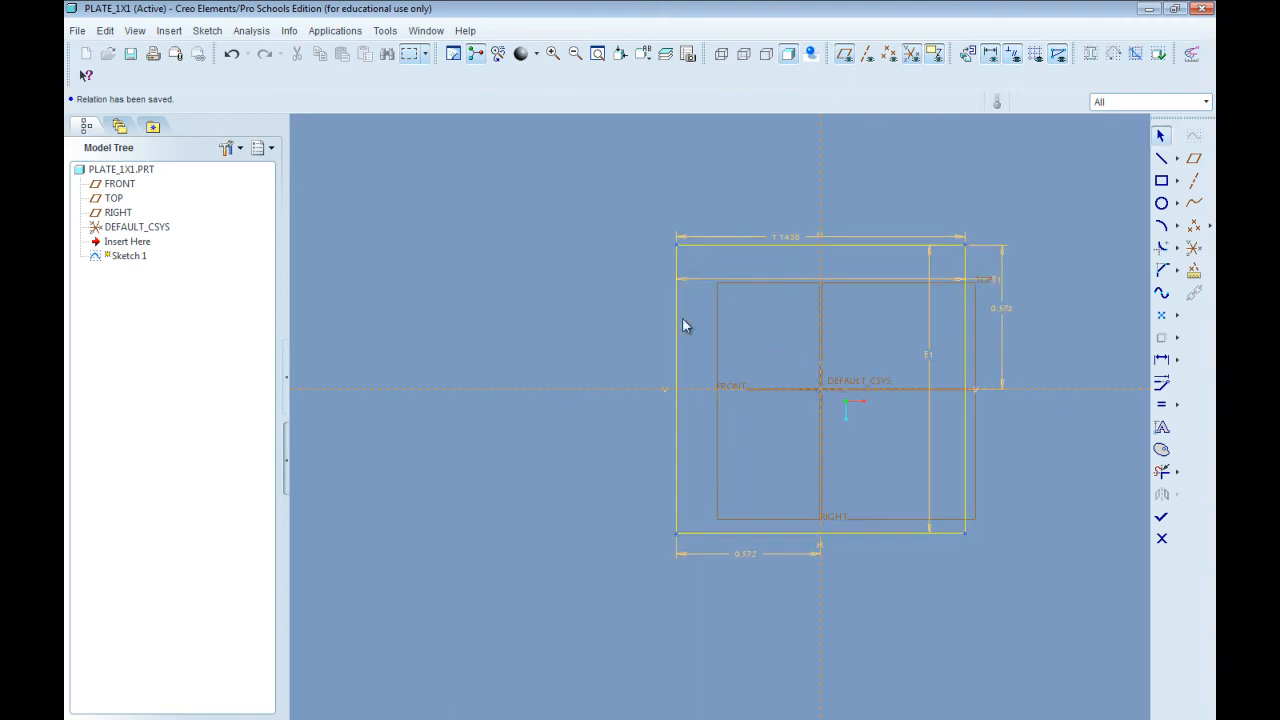
key(ctrl+z)
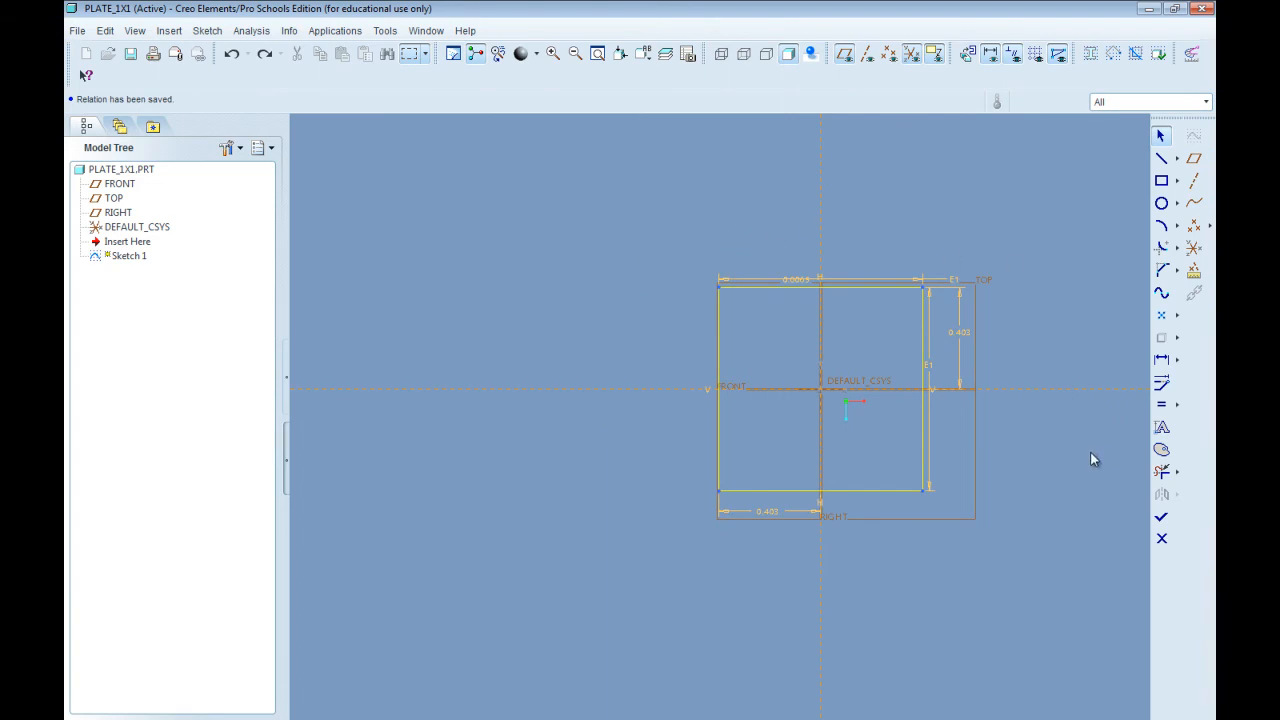
- Finish the square's sketch, restore the part's default orientation and deselect the sketch
click(1161, 517)
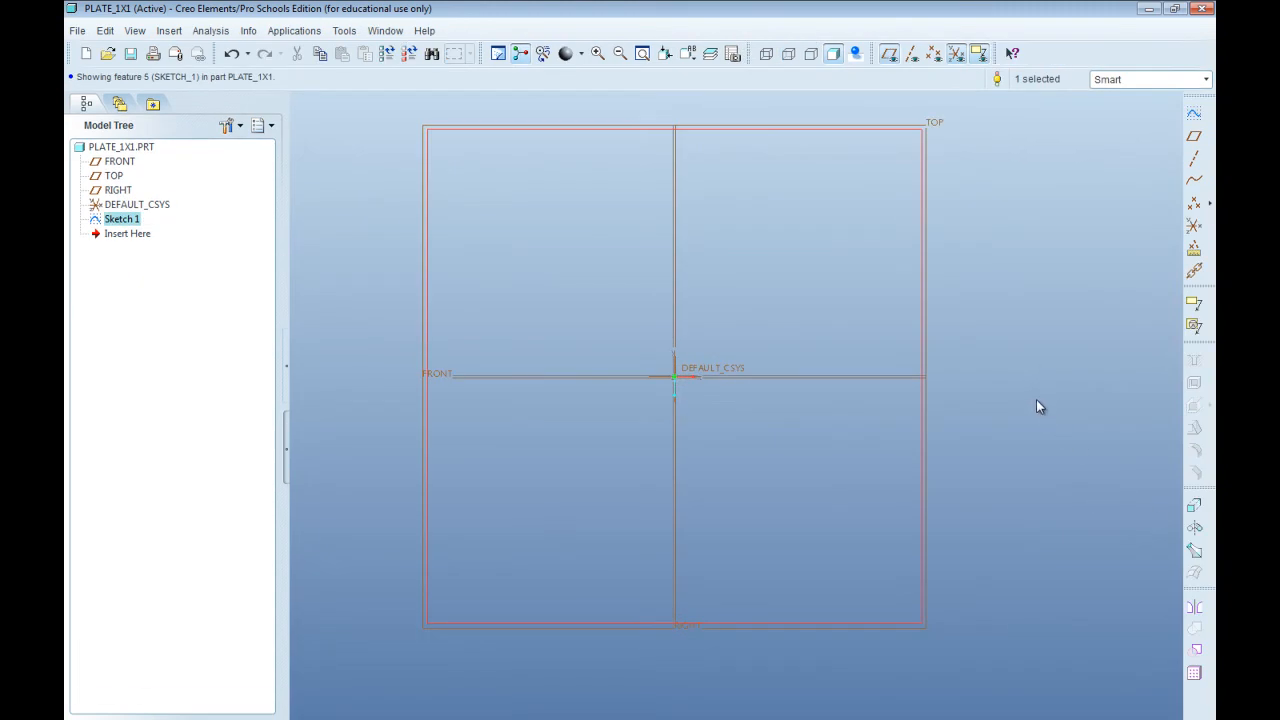
key(ctrl+d)
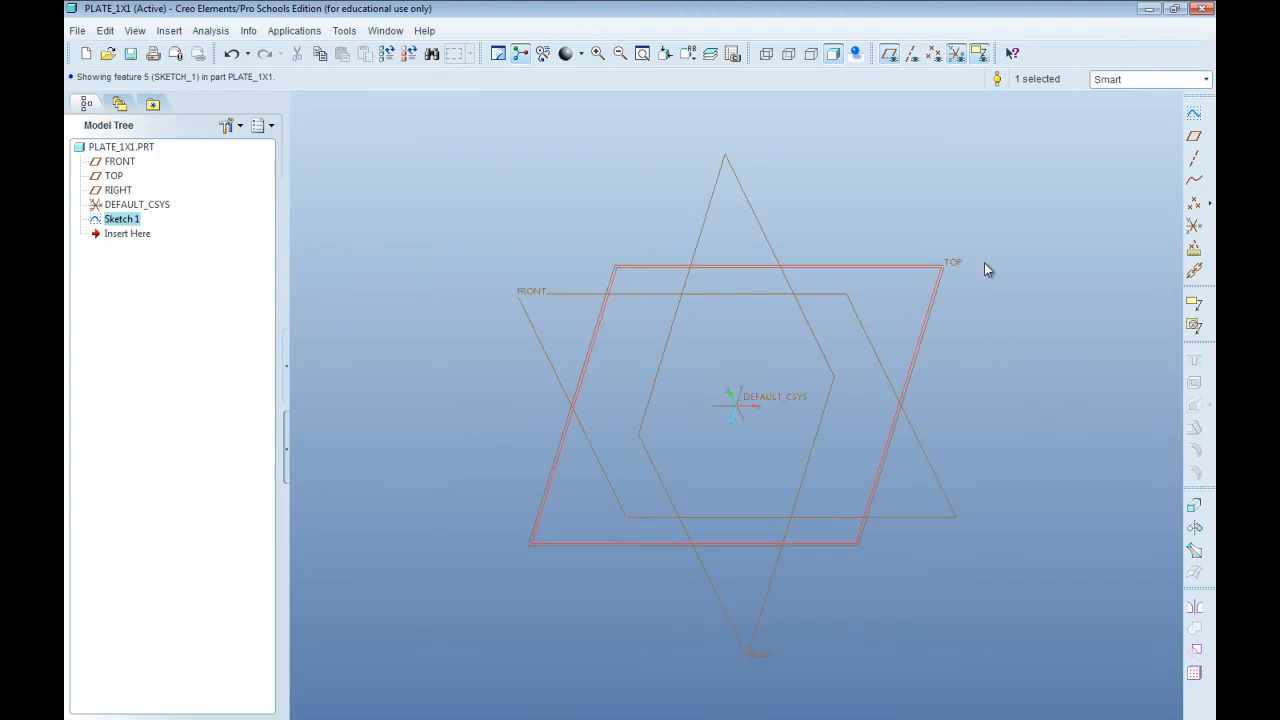
click(951, 198)
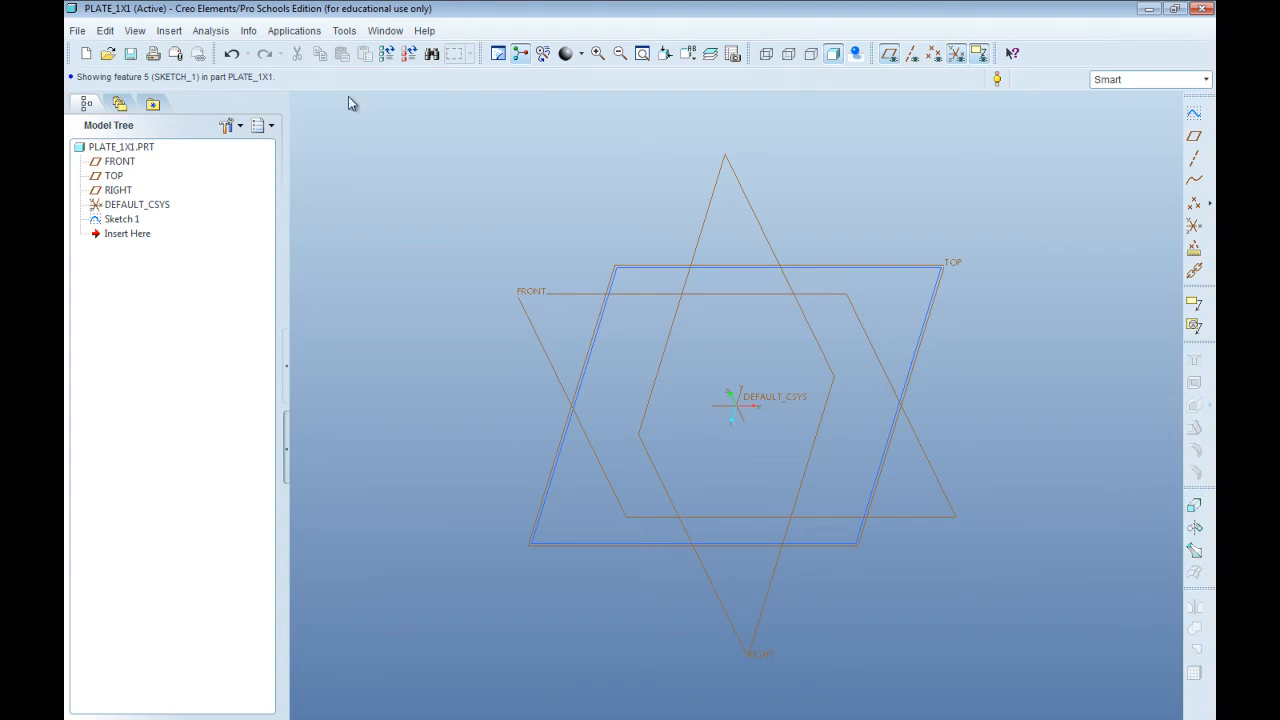
- Start an Extrude feature using the square sketch on the TOP plane as its section
click(174, 33)
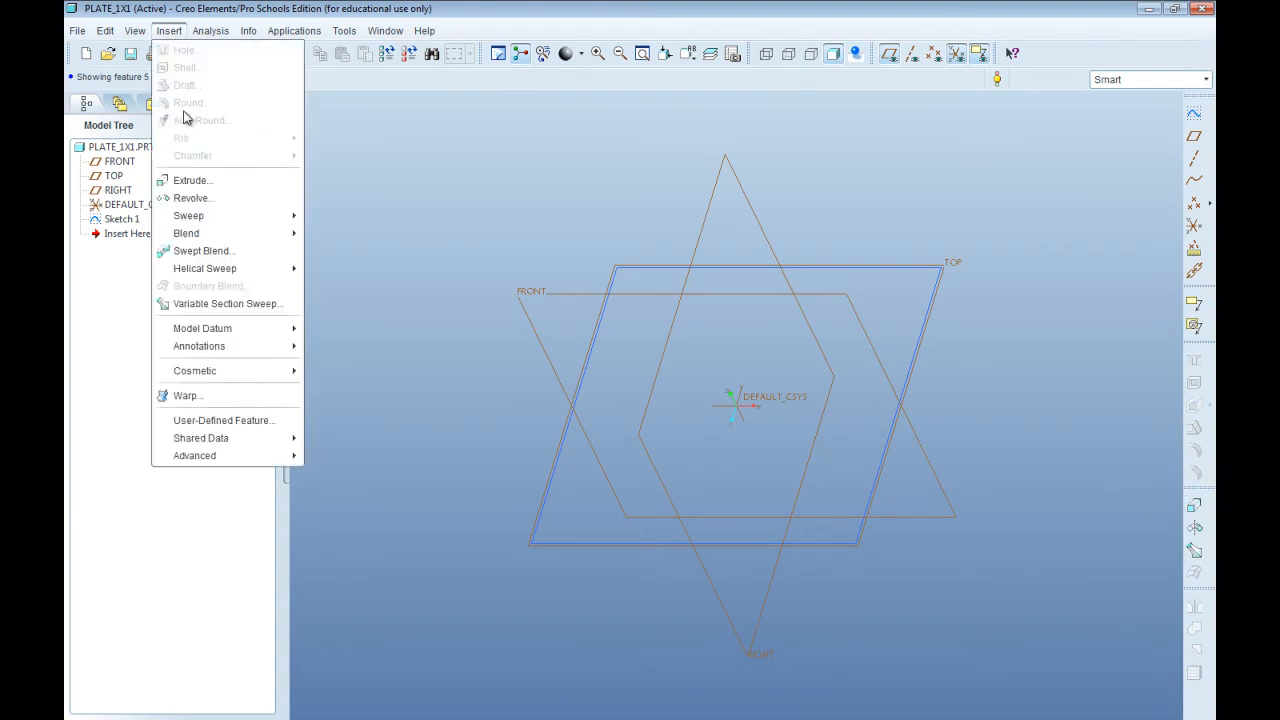
click(188, 181)
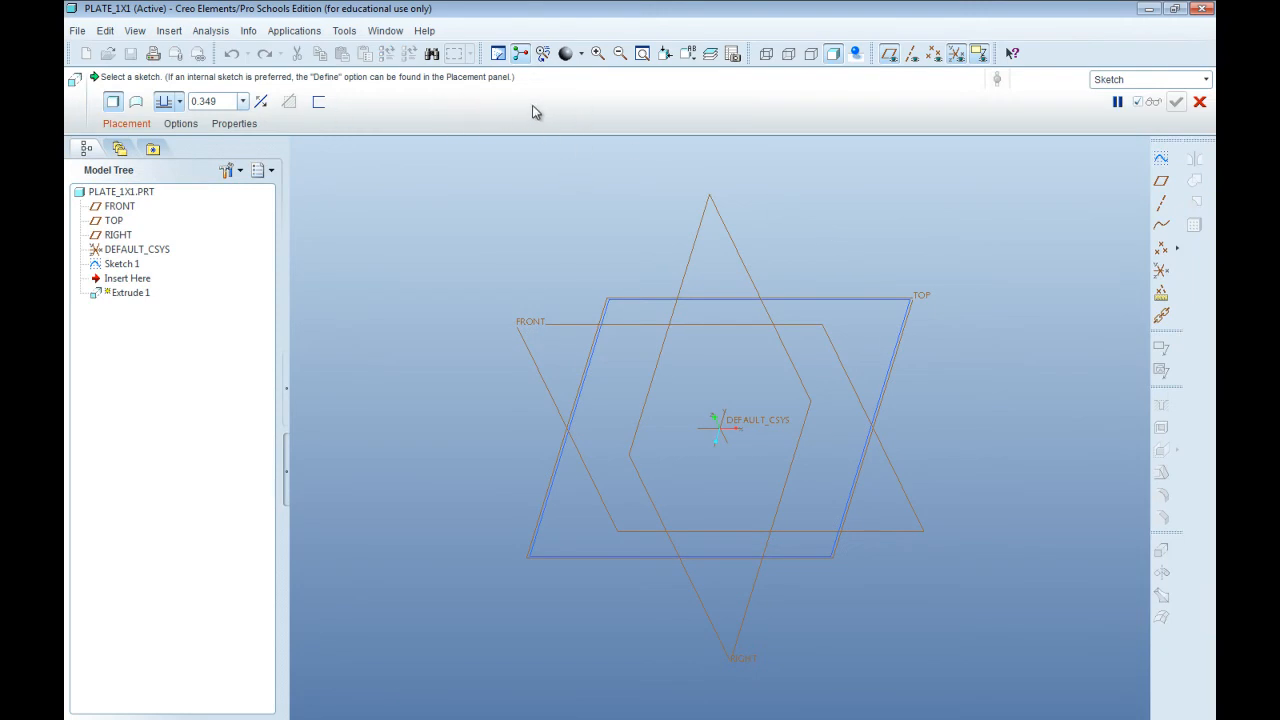
click(897, 309)
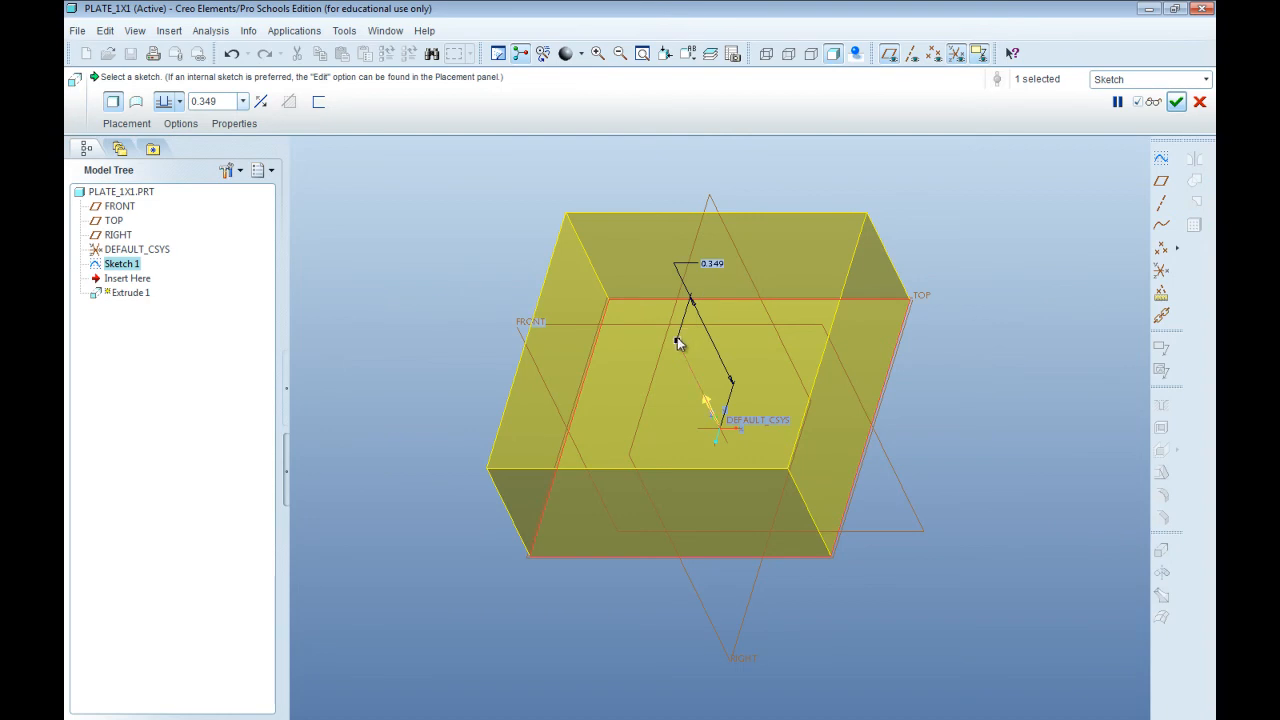
- Pull the extrusion depth out to 0.500 and flip its direction to the opposite side and back
drag(678, 344, 663, 303)
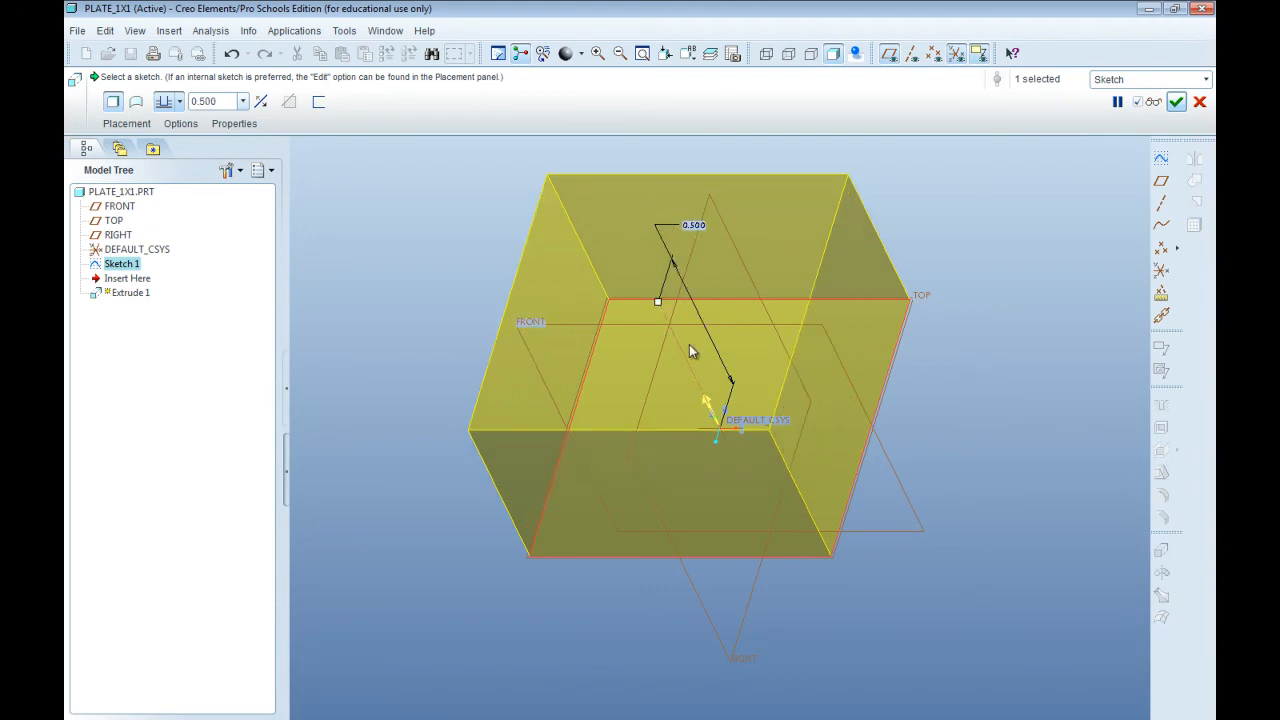
click(705, 403)
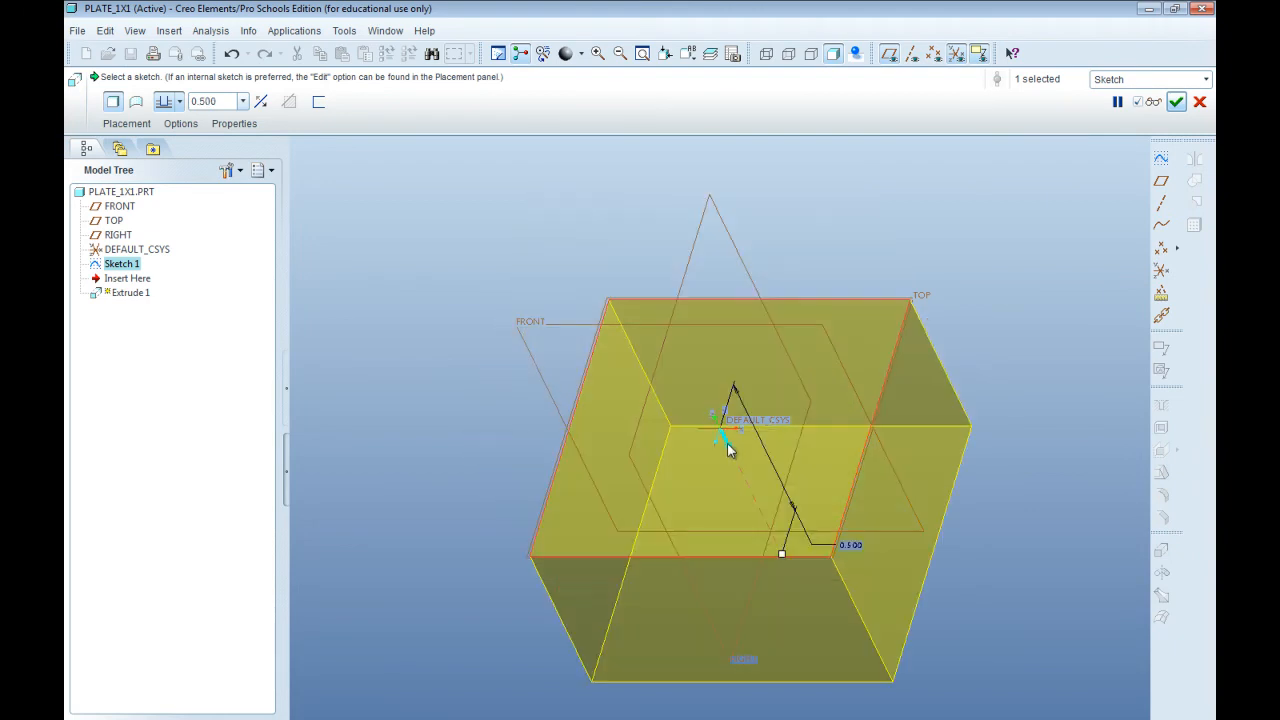
click(729, 445)
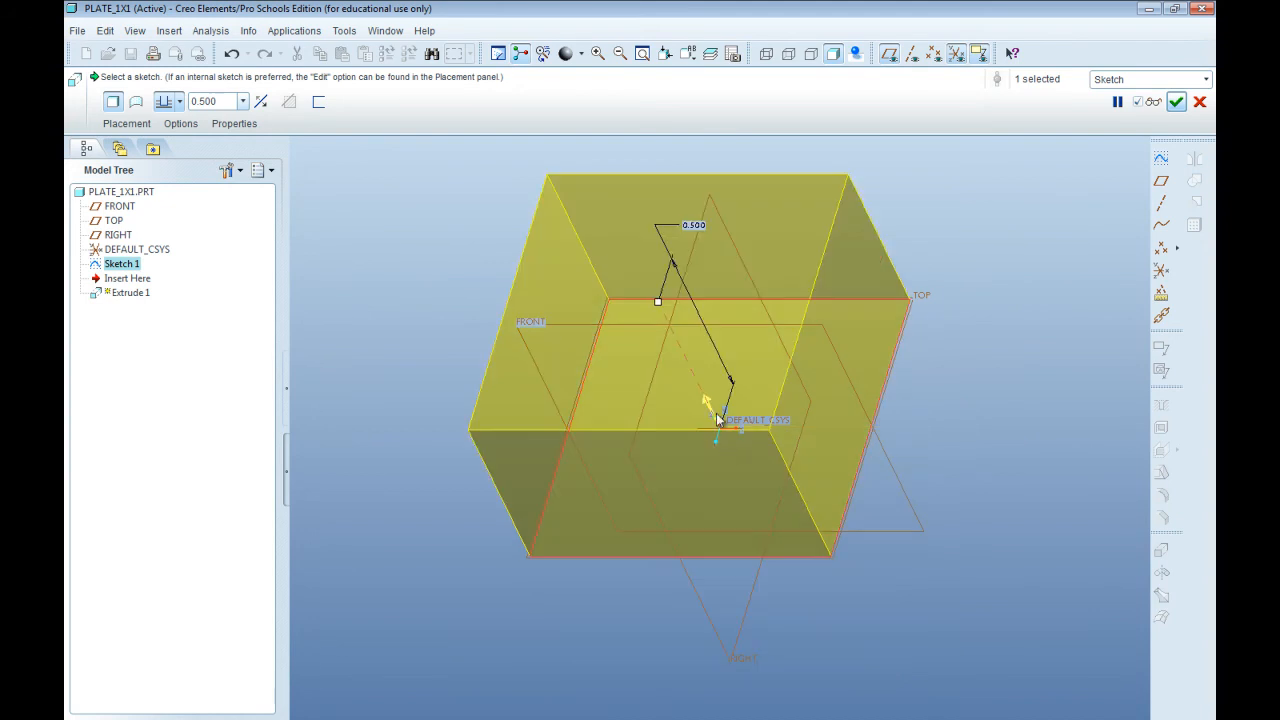
- Set the extrusion depth to 0.3226
double_click(693, 226)
text(0.3226)
key(Return)
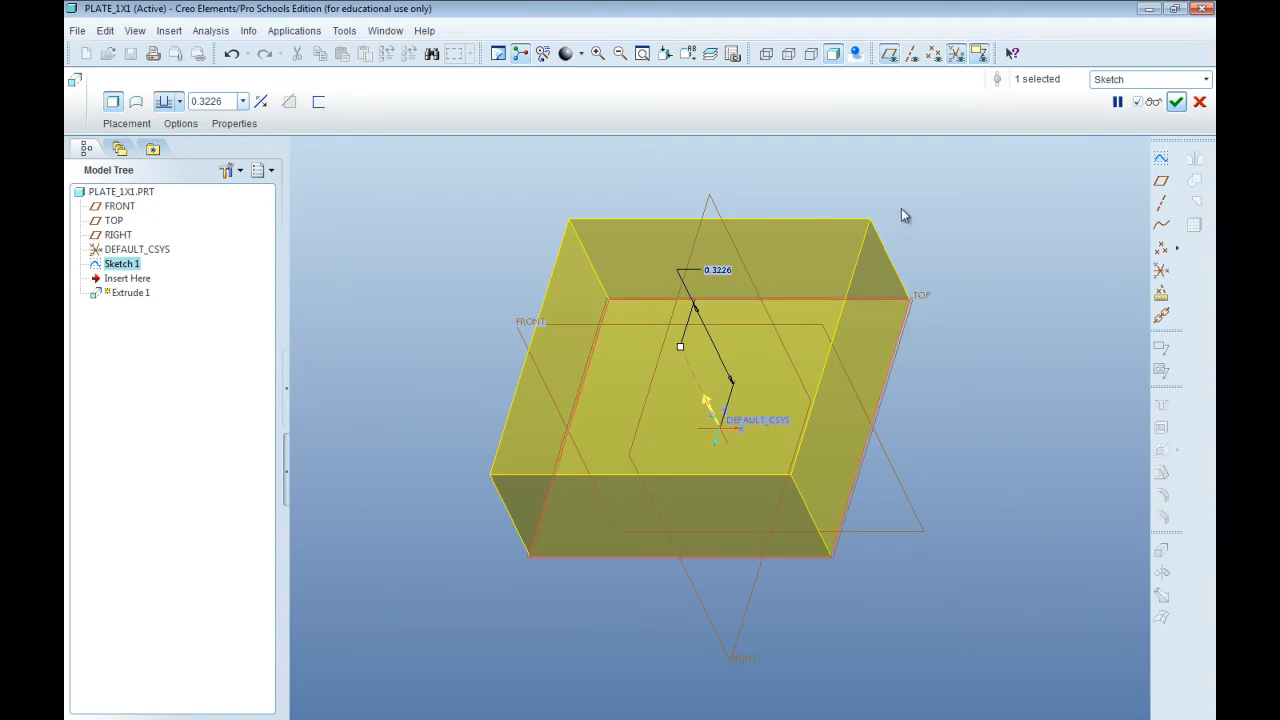
- Try the extrusion as a surface, reselect the 0.3226 depth and switch back to a solid
click(137, 105)
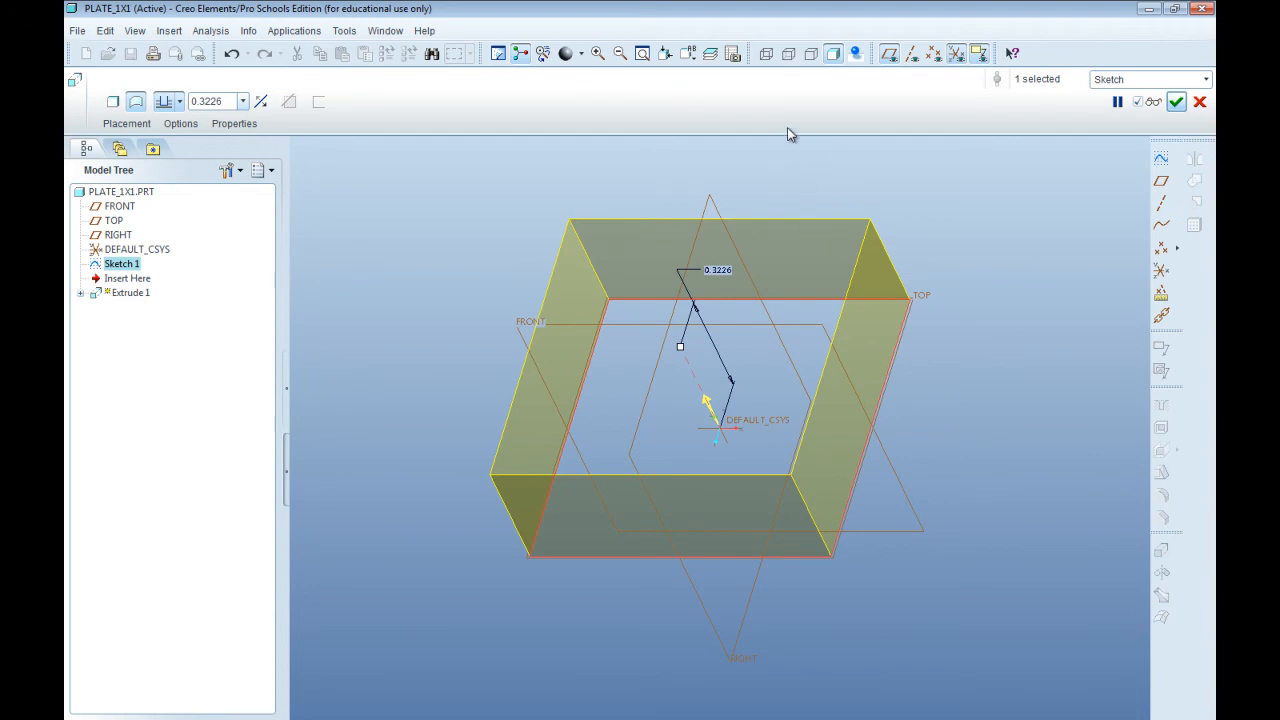
click(243, 101)
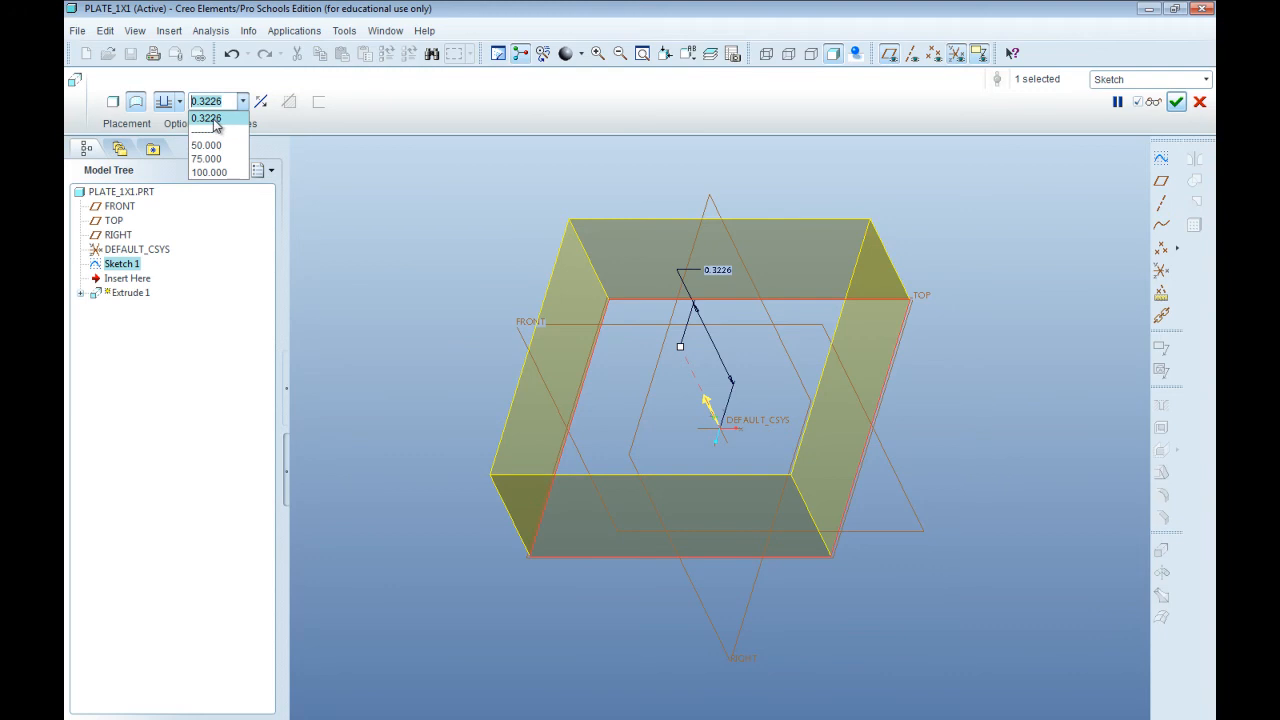
click(213, 122)
click(113, 101)
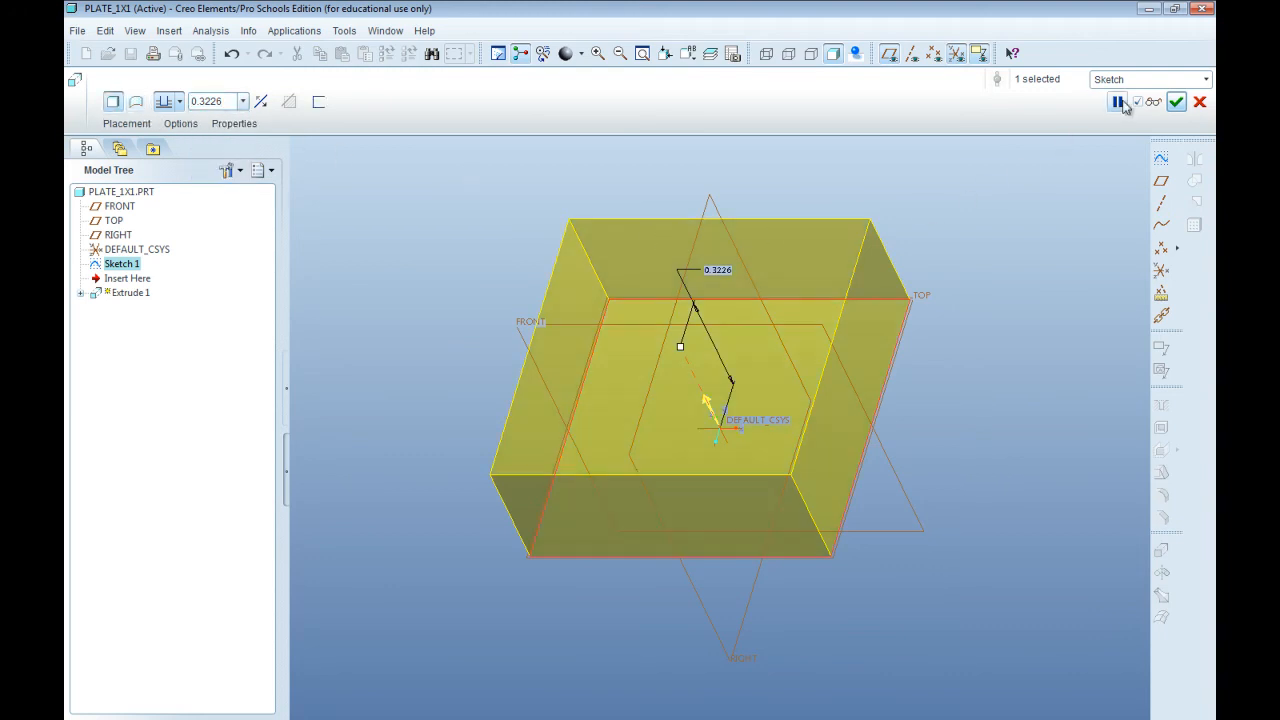
- Complete the solid extrusion of the square
click(1177, 102)
click(1177, 103)
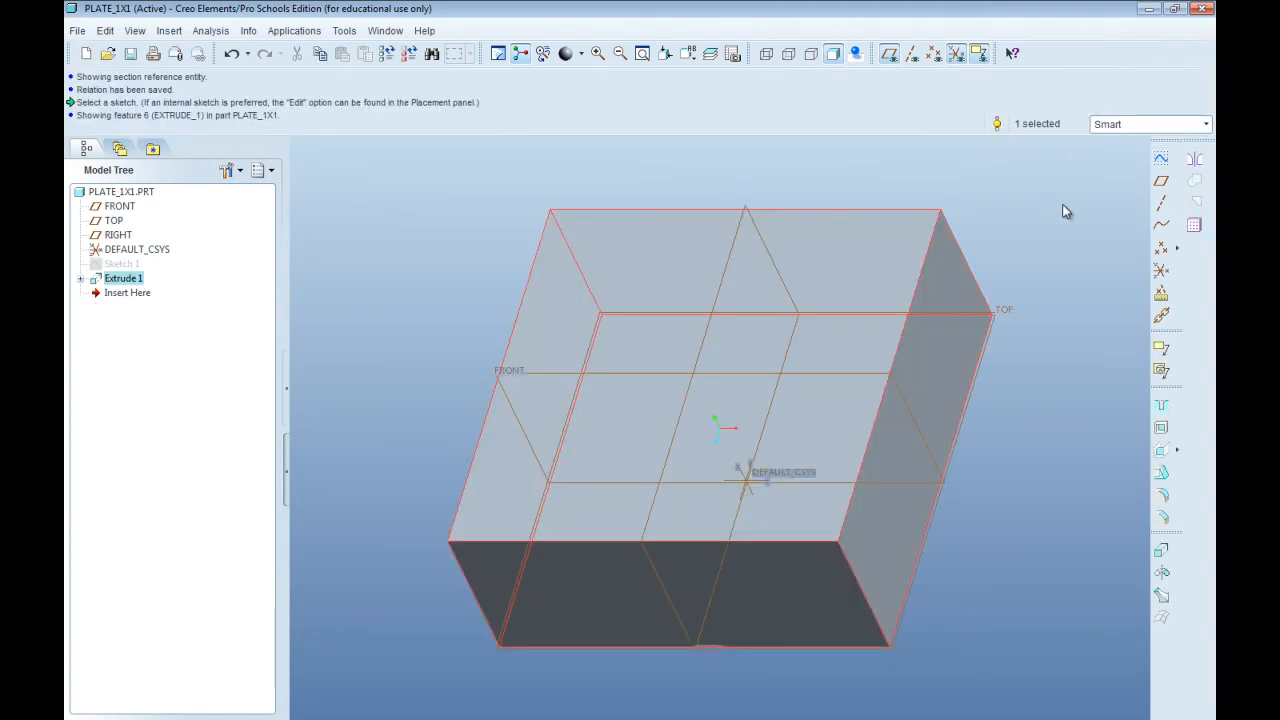
- Start a new sketch on the block's square face opposite the TOP plane, with FRONT as the bottom orientation reference
scroll(1005, 240, down, 3)
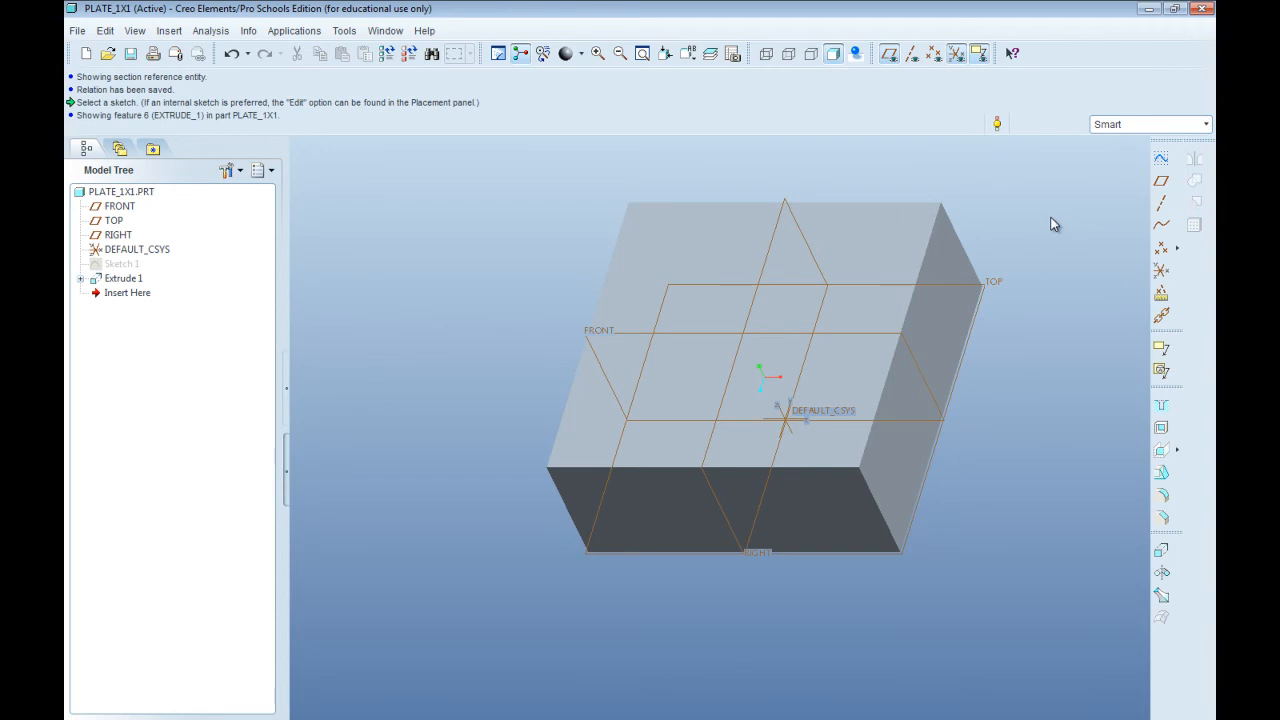
click(1156, 160)
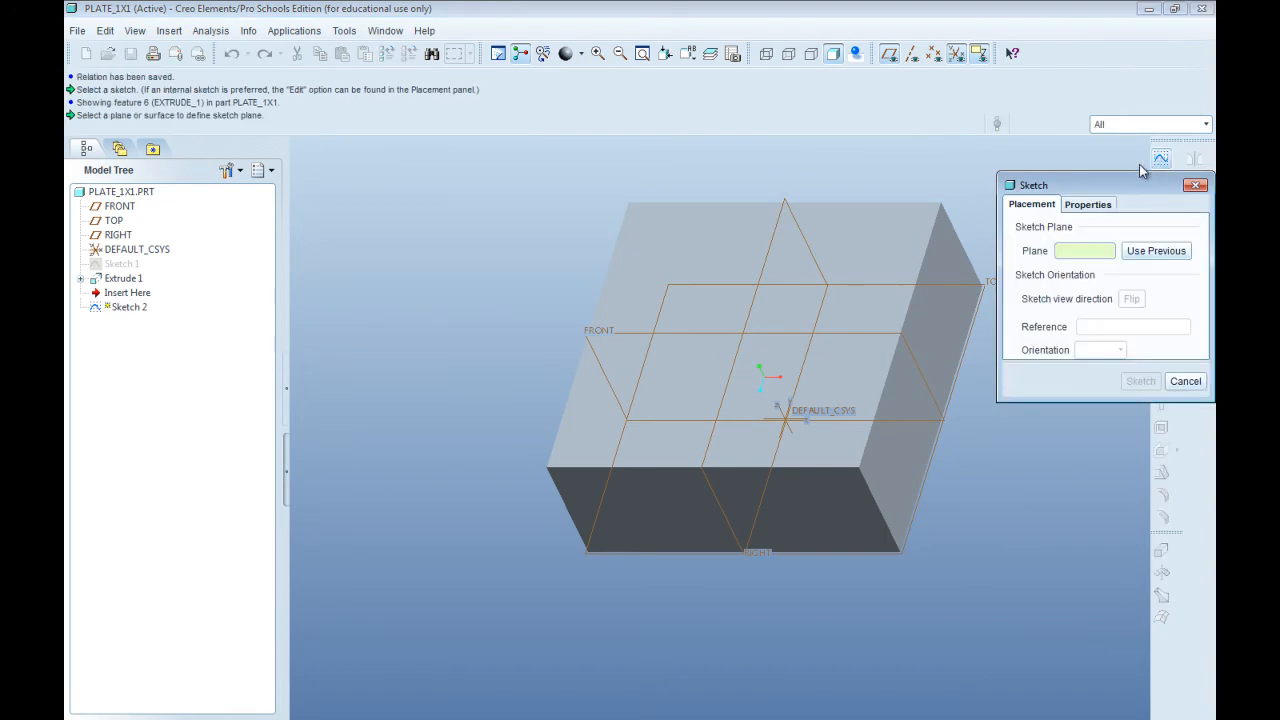
click(868, 228)
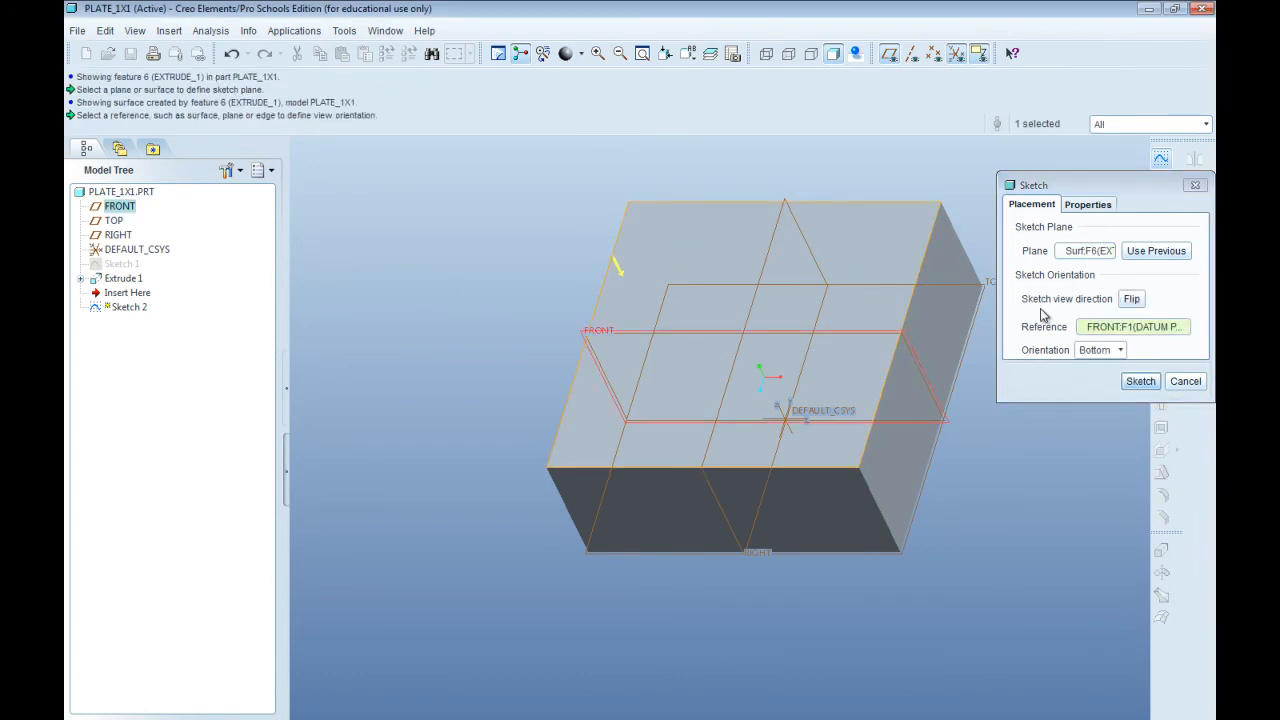
click(1137, 383)
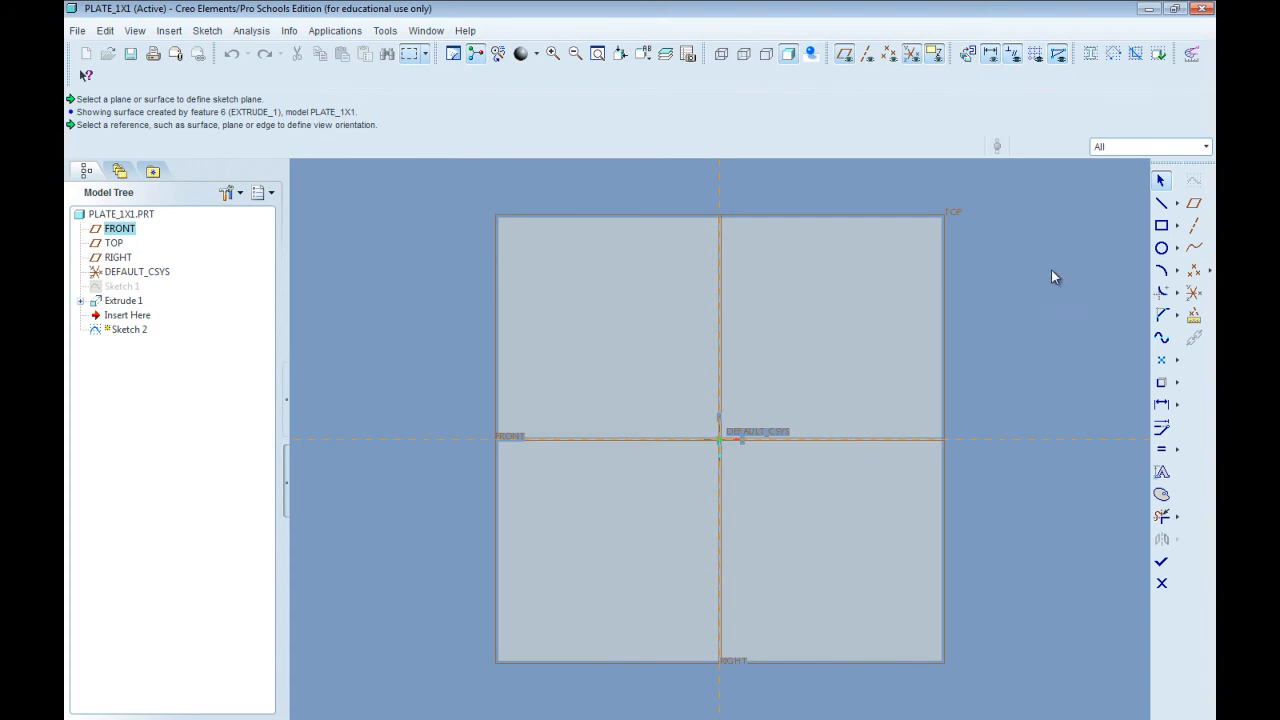
- Sketch a circle about 0.46 in diameter centred on the intersection of the reference lines
click(1162, 248)
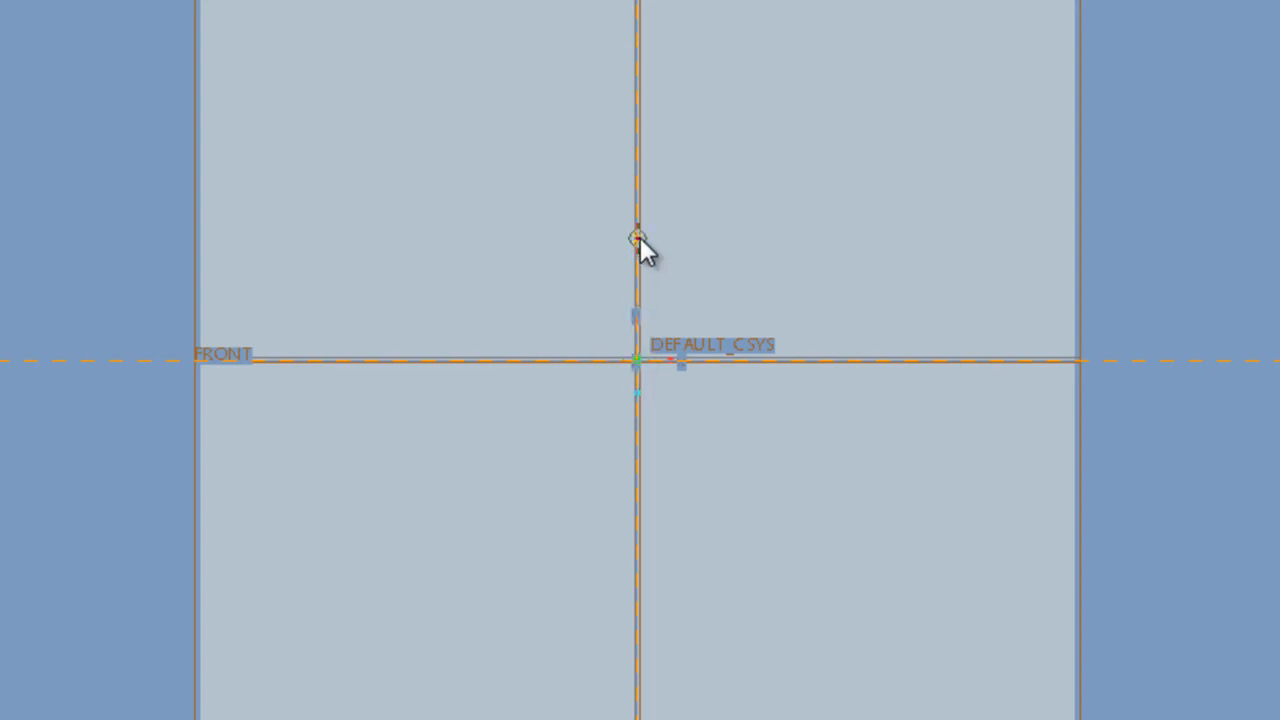
click(638, 360)
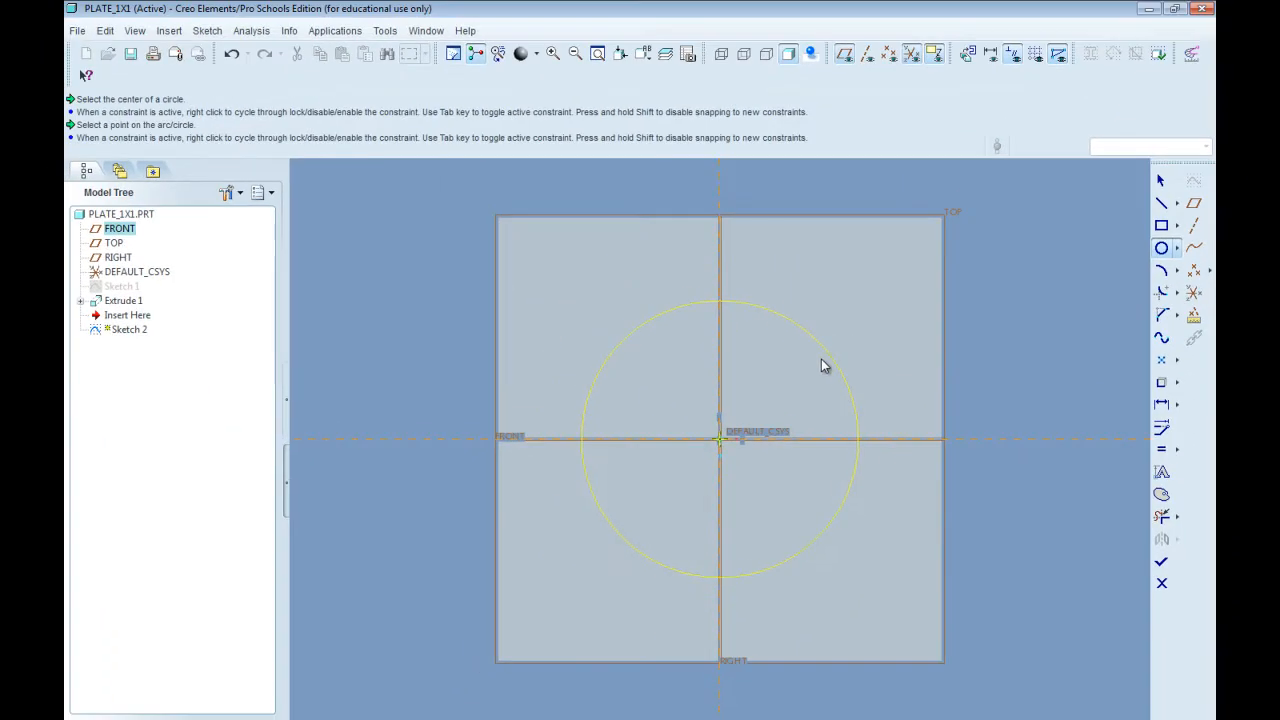
click(820, 359)
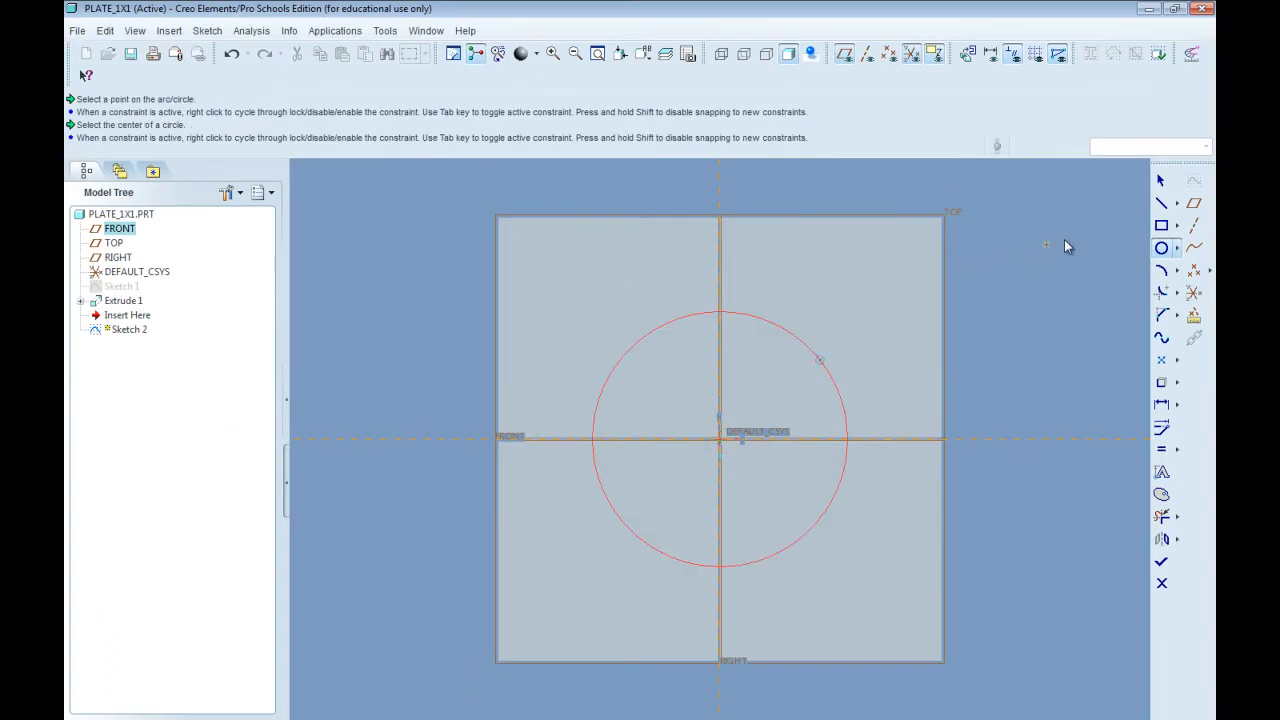
click(1162, 184)
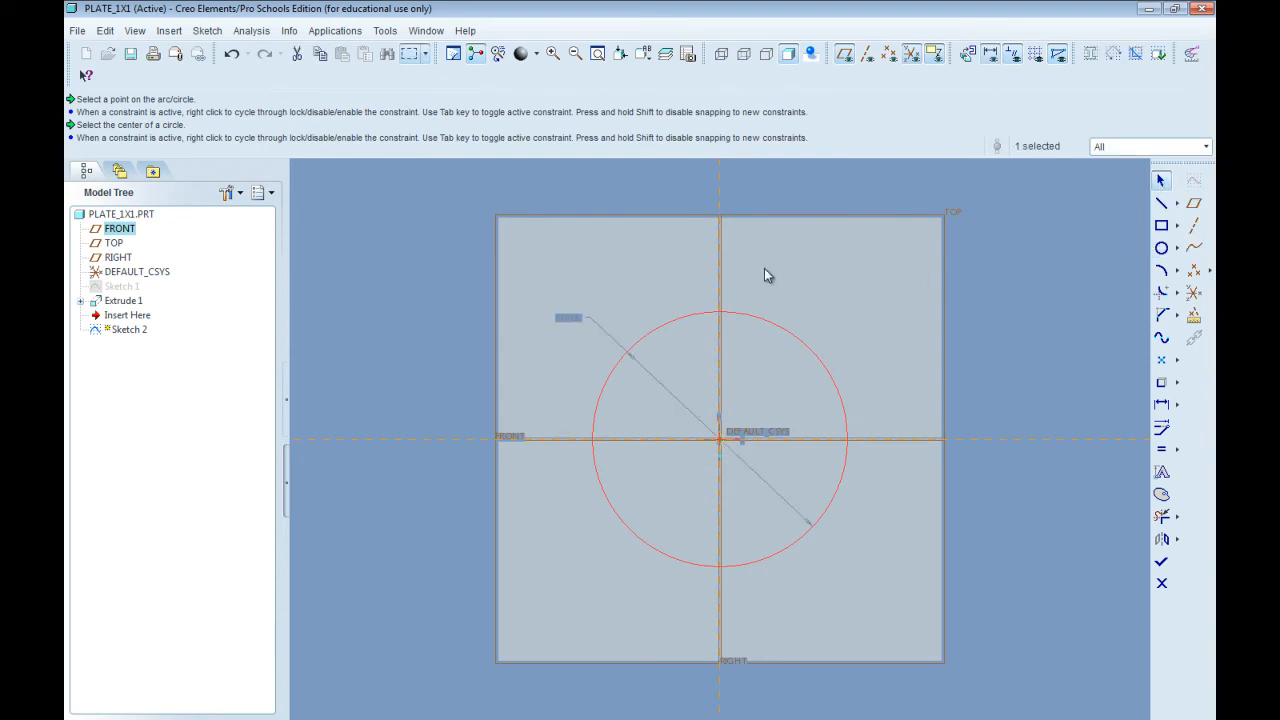
- Set the circle's diameter to 0.478
double_click(567, 321)
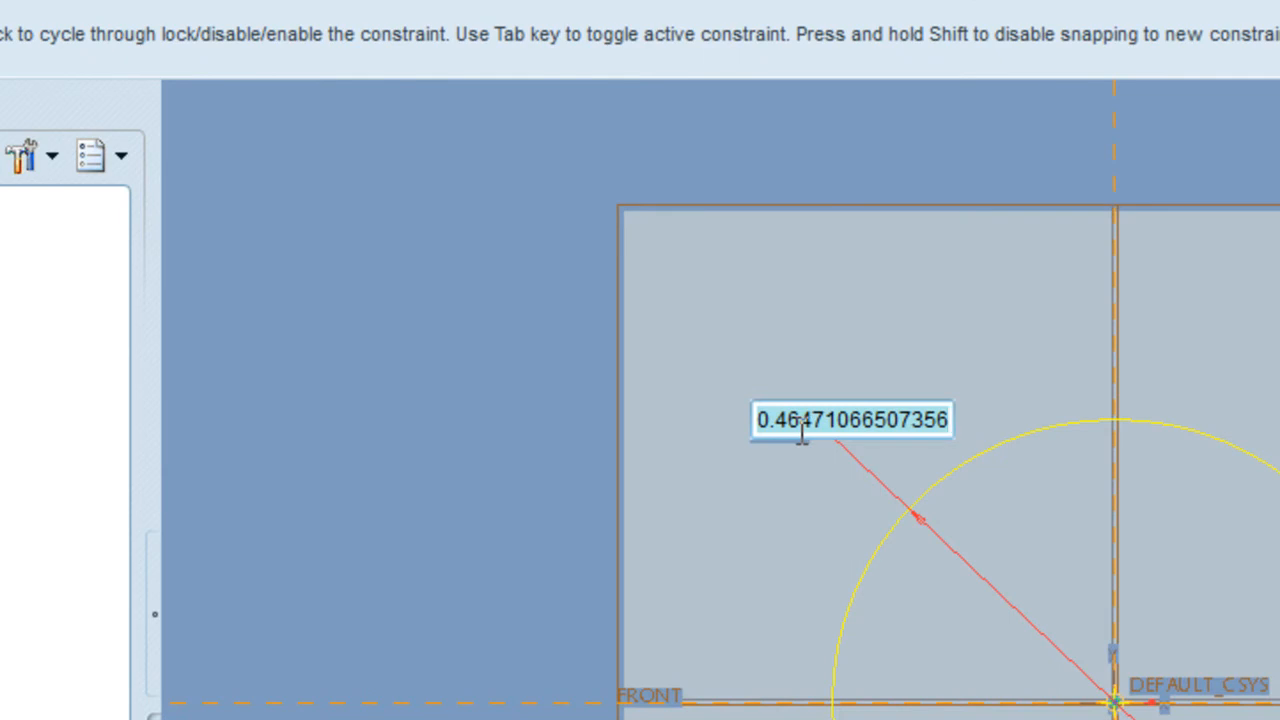
text(0.478)
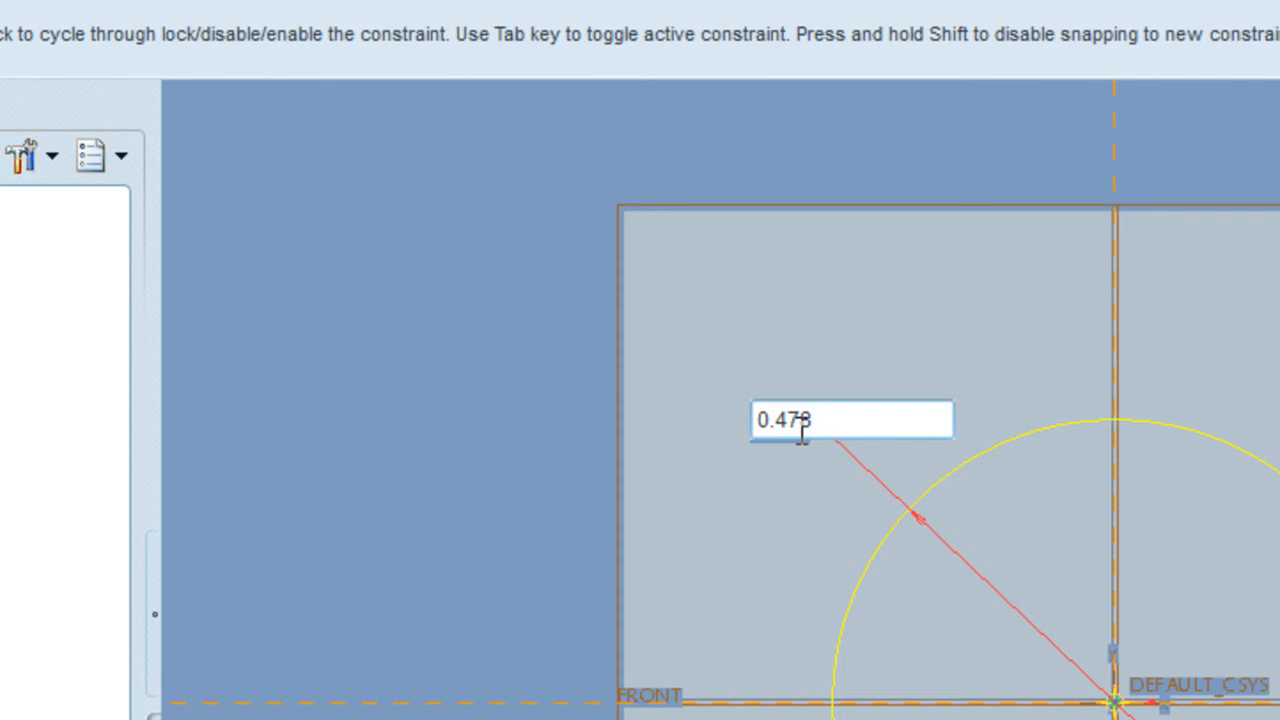
key(Return)
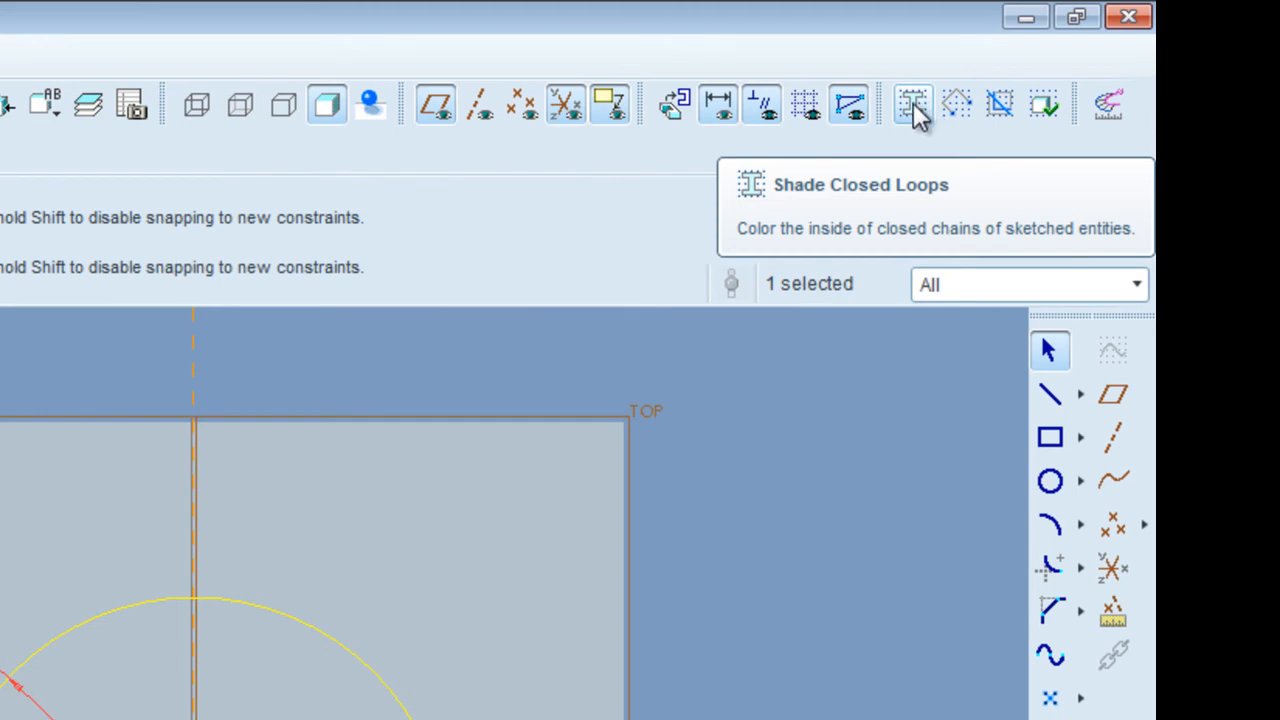
- Turn on shading of closed loops and complete the circle sketch
click(908, 100)
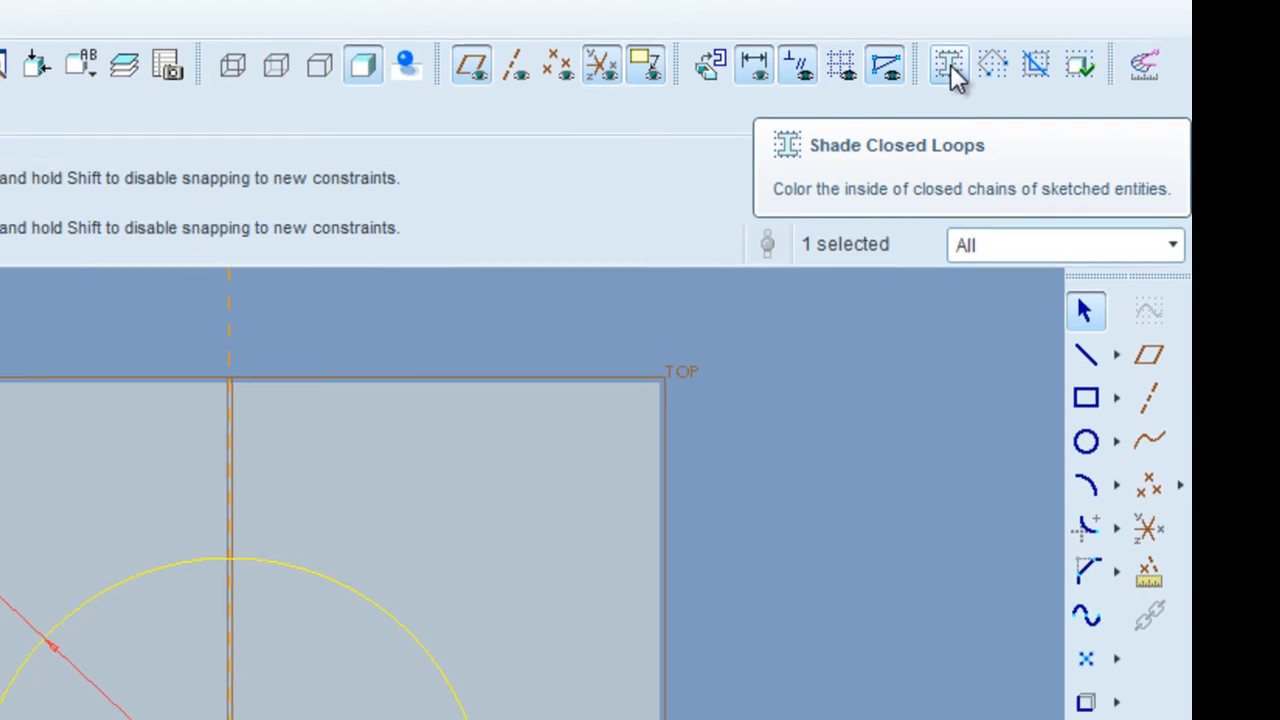
click(916, 105)
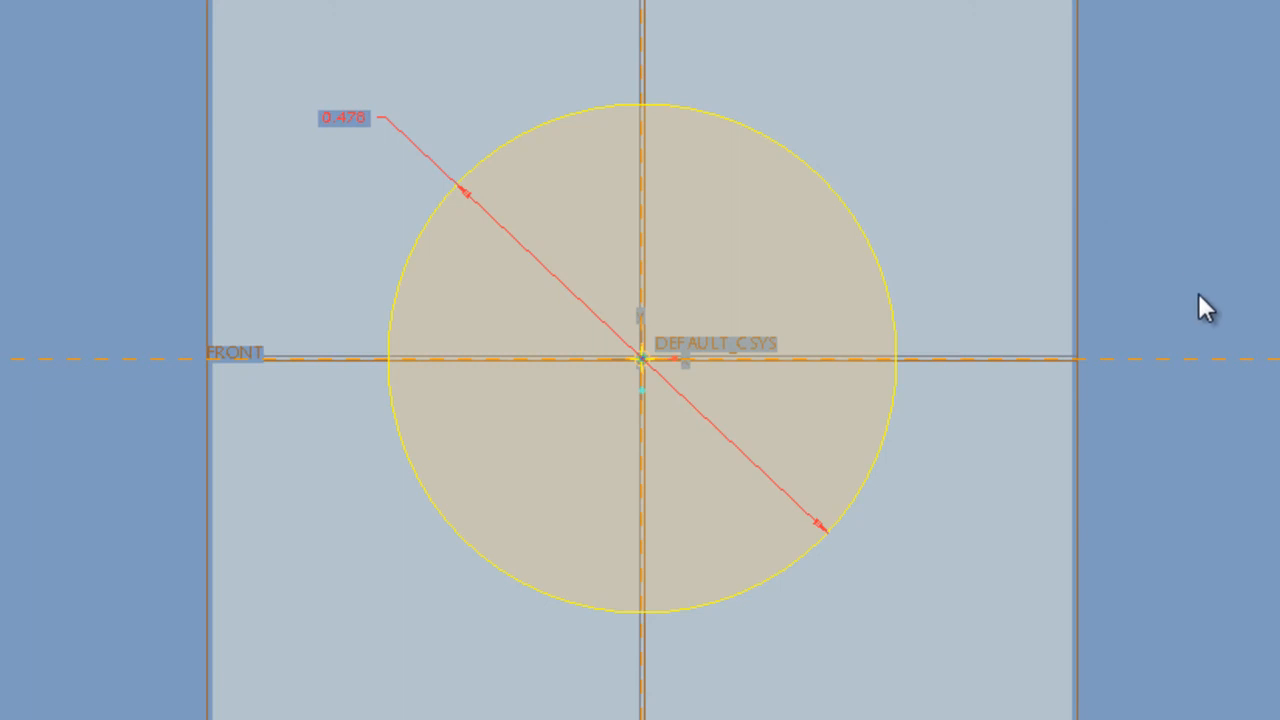
mouse_move(1203, 563)
middle_down()
mouse_move(1149, 486)
mouse_move(967, 488)
middle_up()
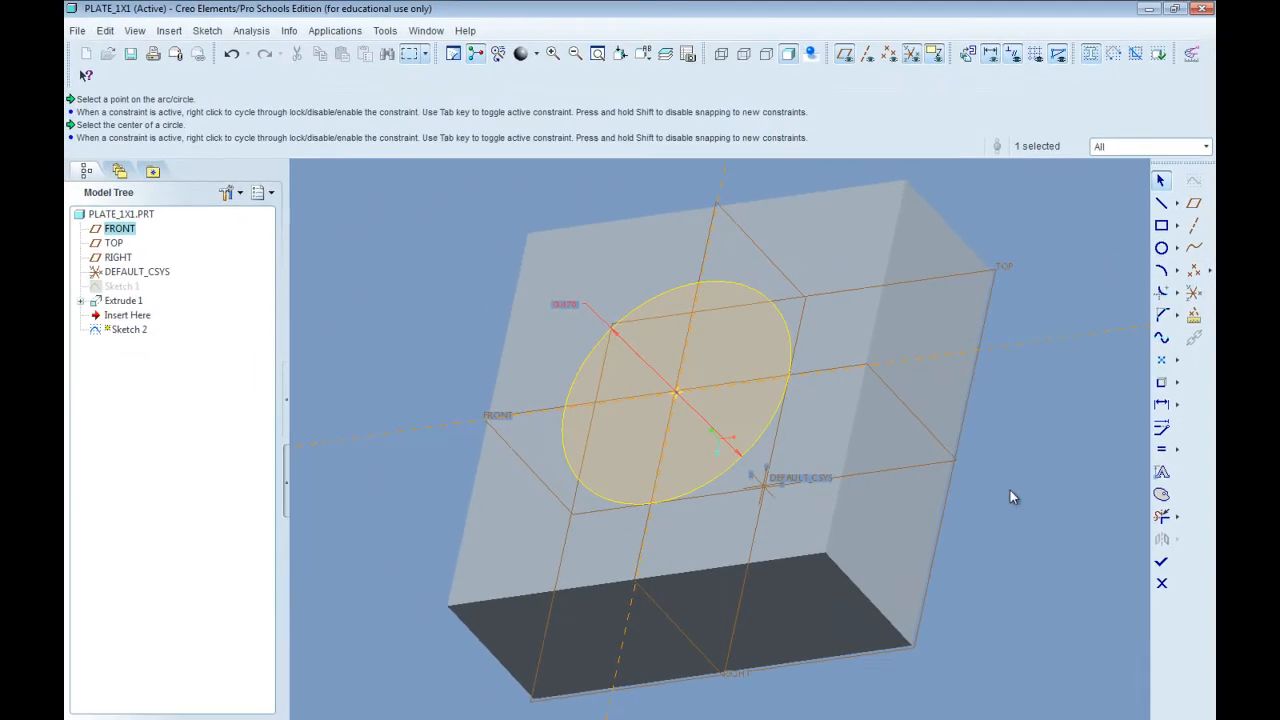
click(1161, 563)
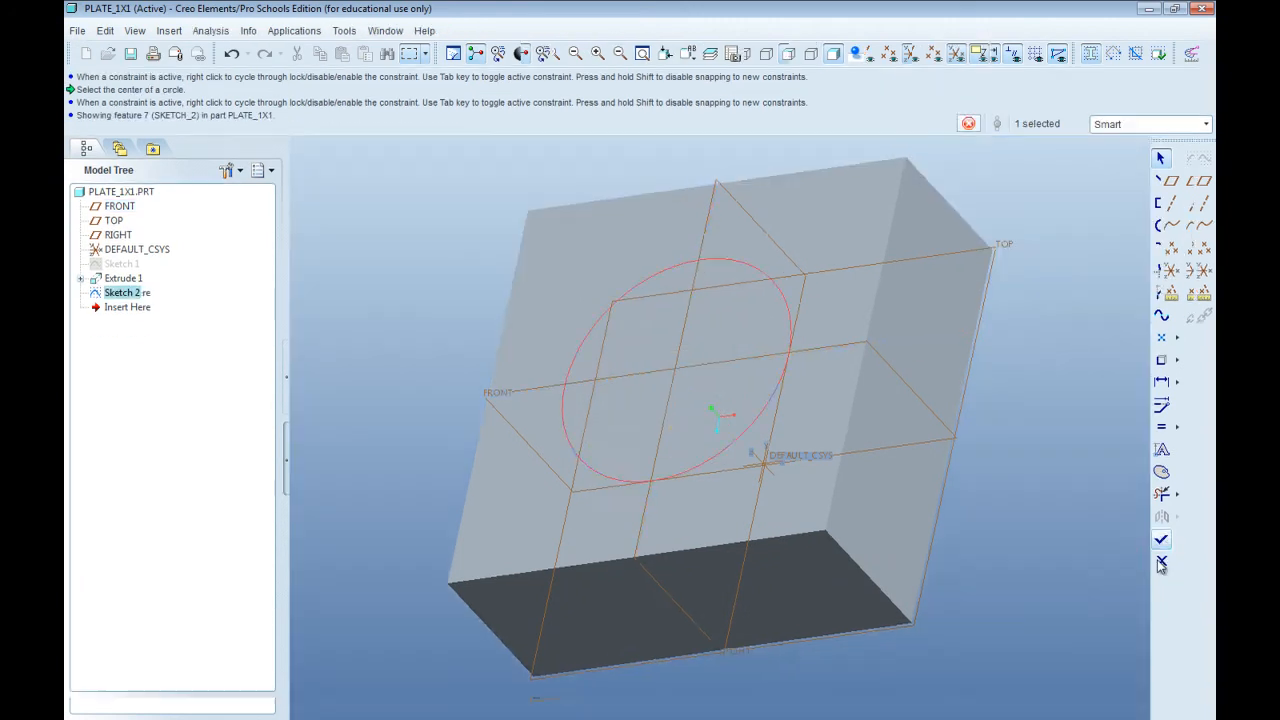
- Extrude the circle outward from the block's face as a solid boss 0.178 high
click(1172, 452)
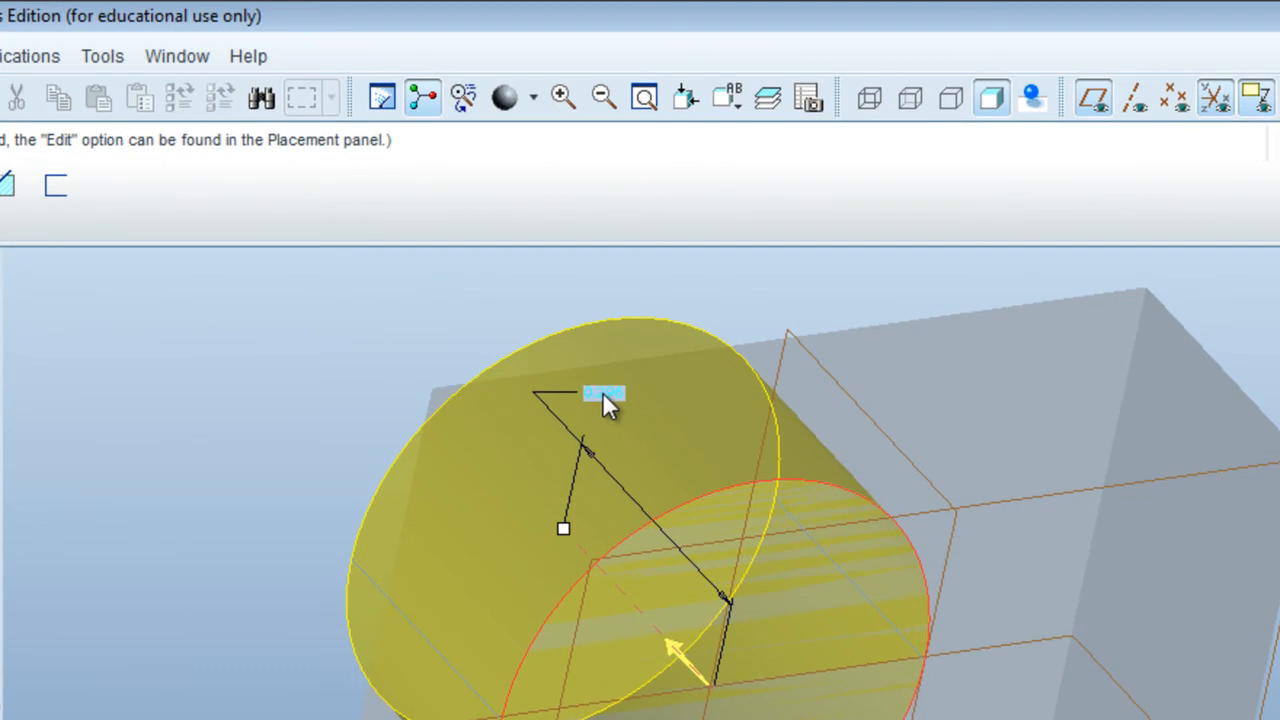
double_click(604, 392)
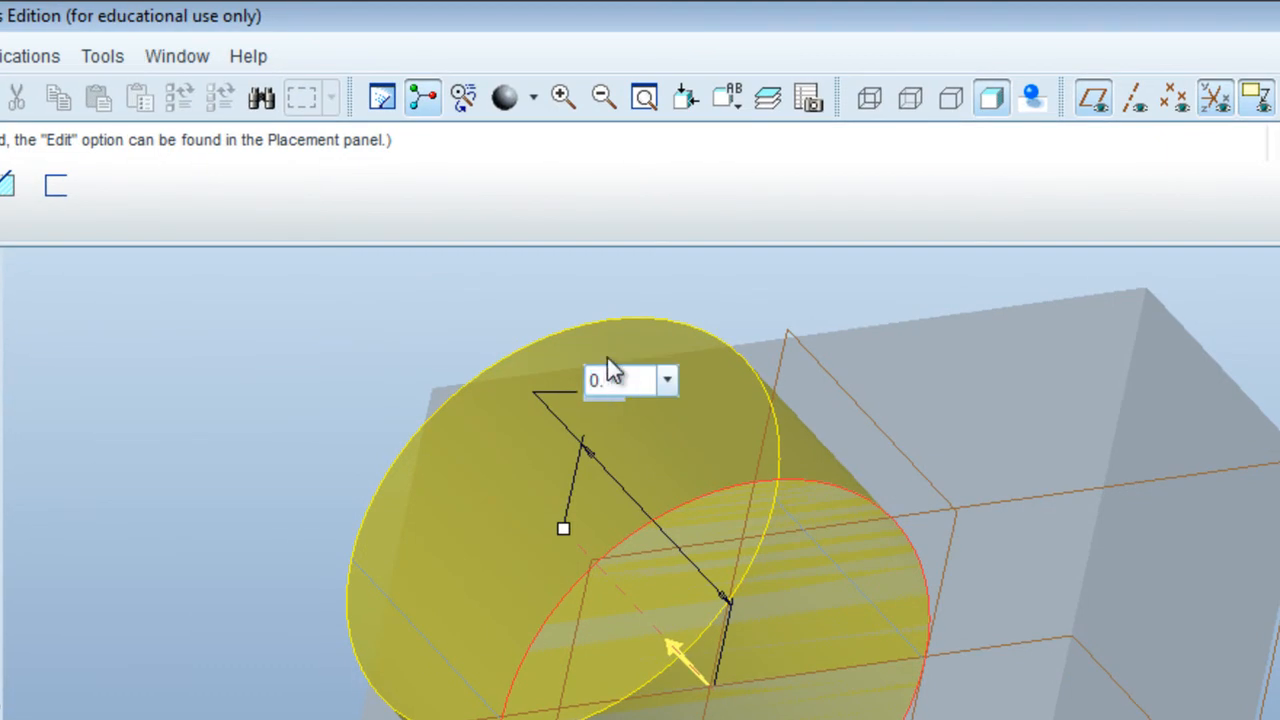
text(0.178)
key(Return)
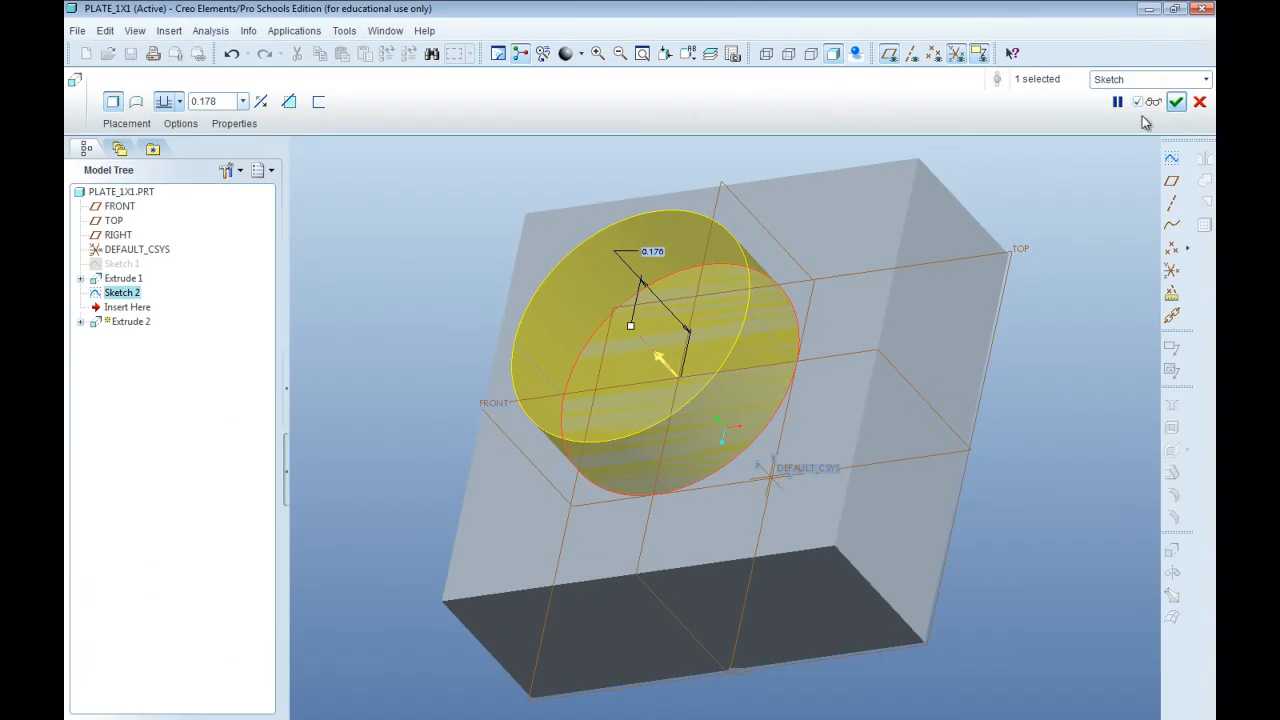
click(1170, 100)
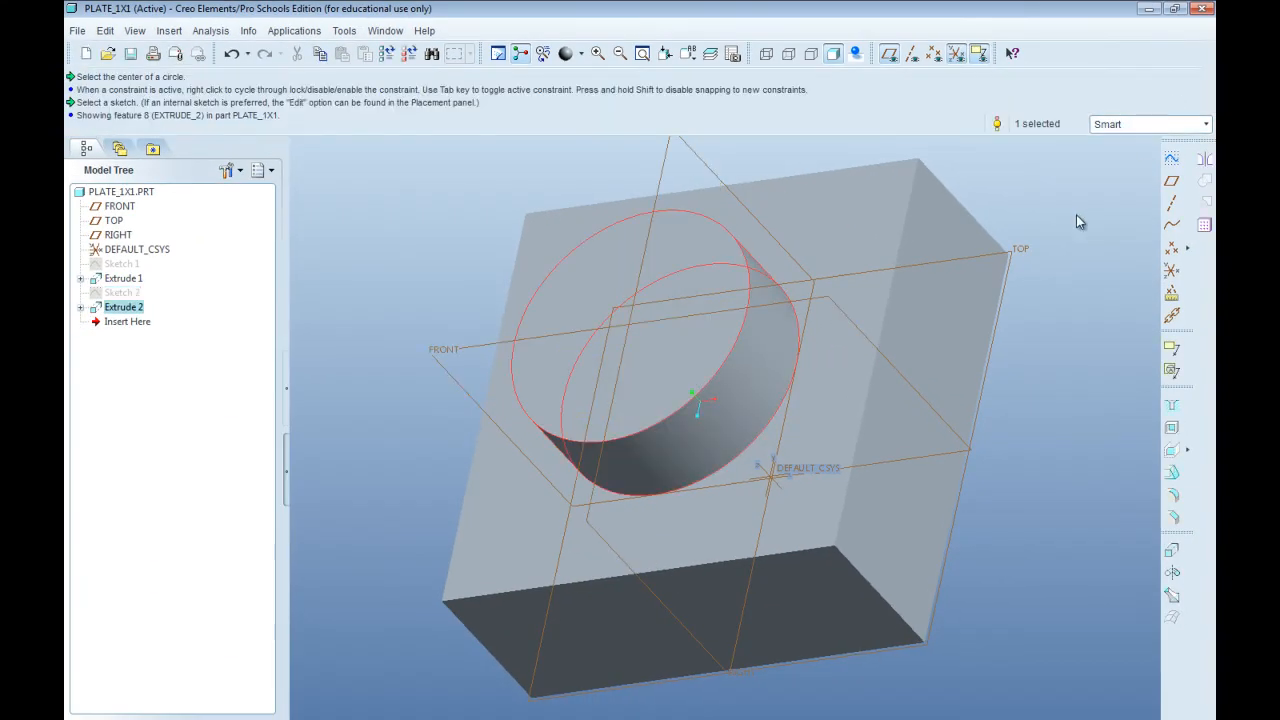
- Start a new sketch on the block's square face opposite the round boss, with FRONT as the bottom orientation reference
scroll(757, 286, down, 2)
scroll(940, 370, up, 2)
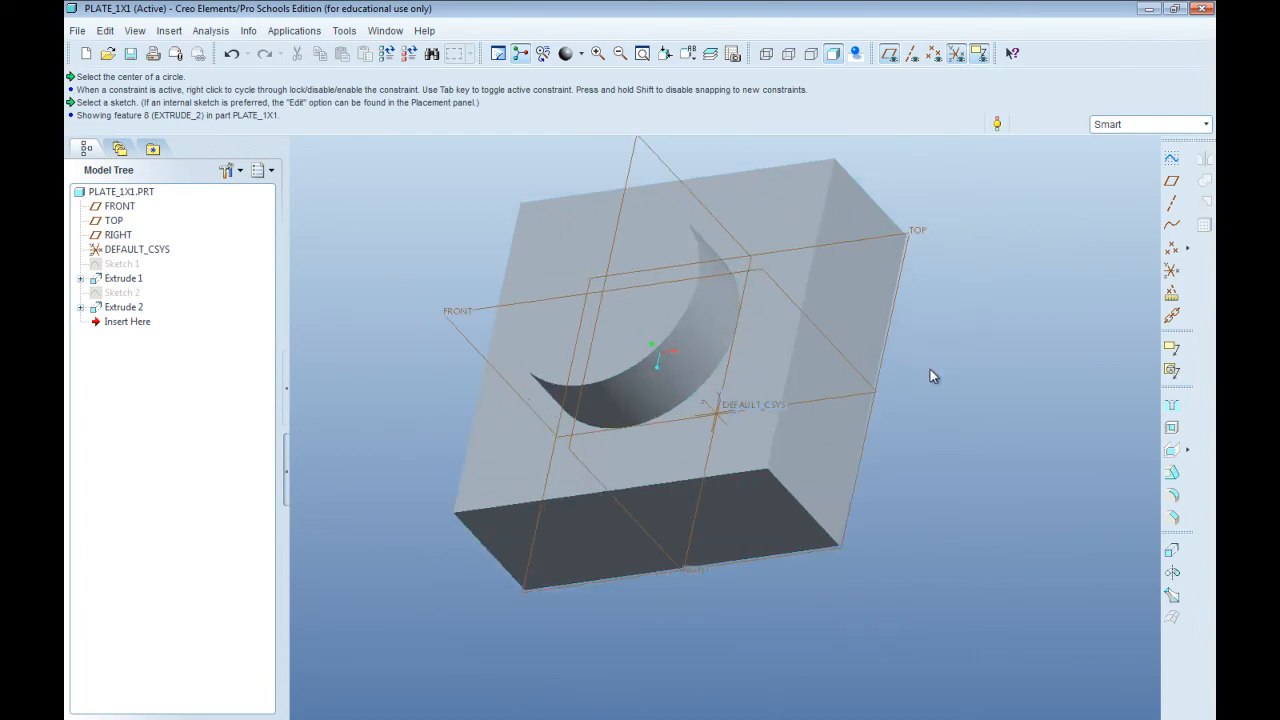
middle_drag(914, 372, 657, 289)
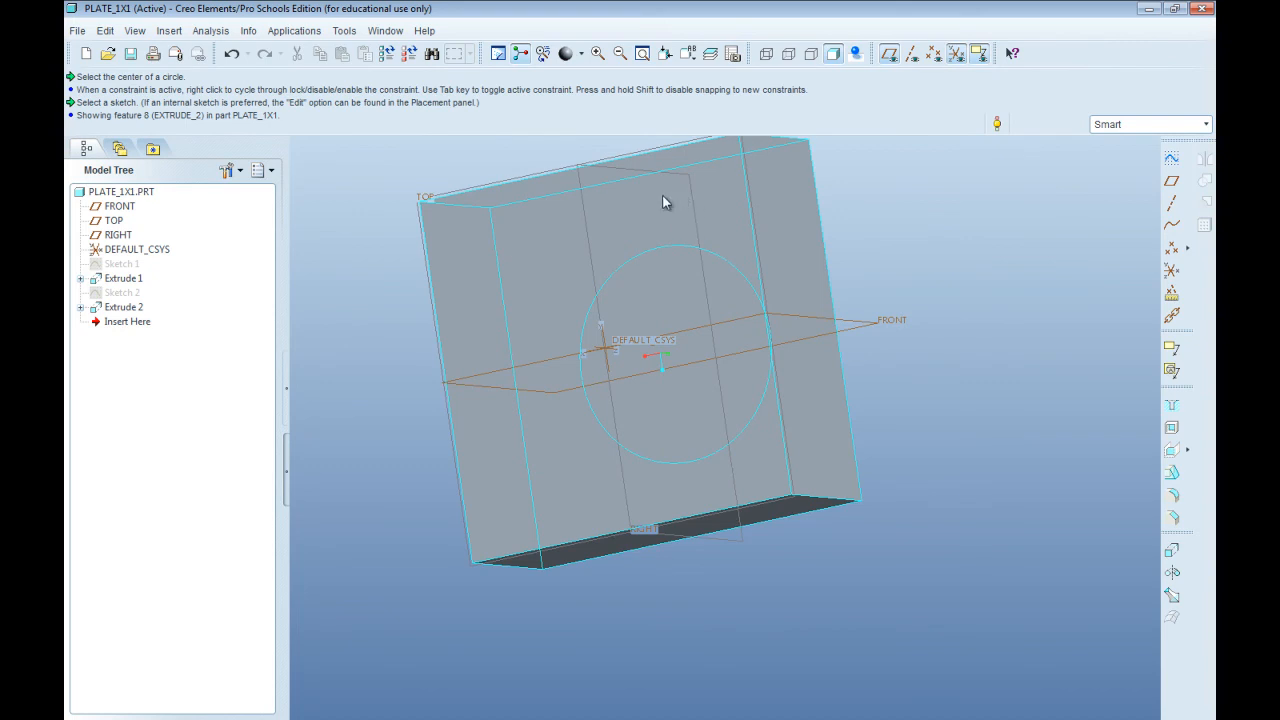
mouse_move(724, 407)
middle_down()
mouse_move(716, 380)
mouse_move(718, 400)
middle_up()
scroll(884, 523, up, 2)
scroll(760, 455, down, 1)
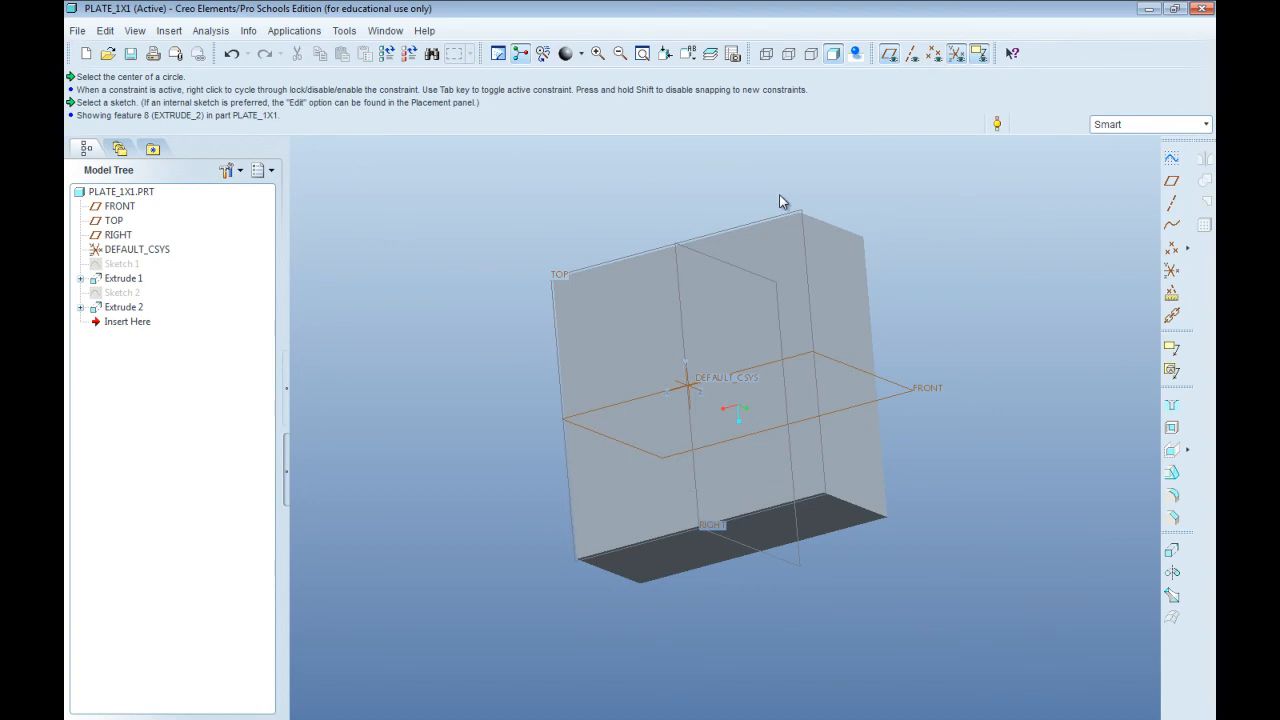
mouse_move(777, 193)
middle_down()
mouse_move(774, 223)
mouse_move(727, 250)
mouse_move(722, 225)
mouse_move(767, 209)
mouse_move(757, 190)
mouse_move(765, 214)
middle_up()
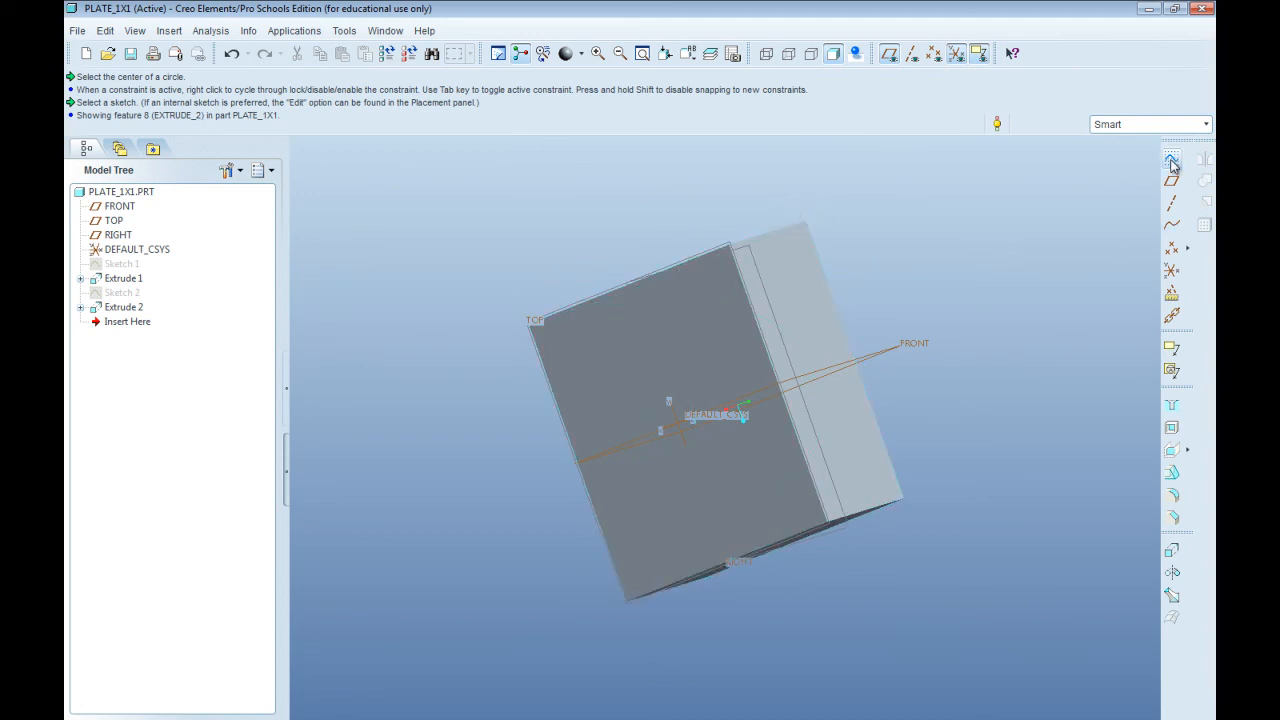
click(1172, 163)
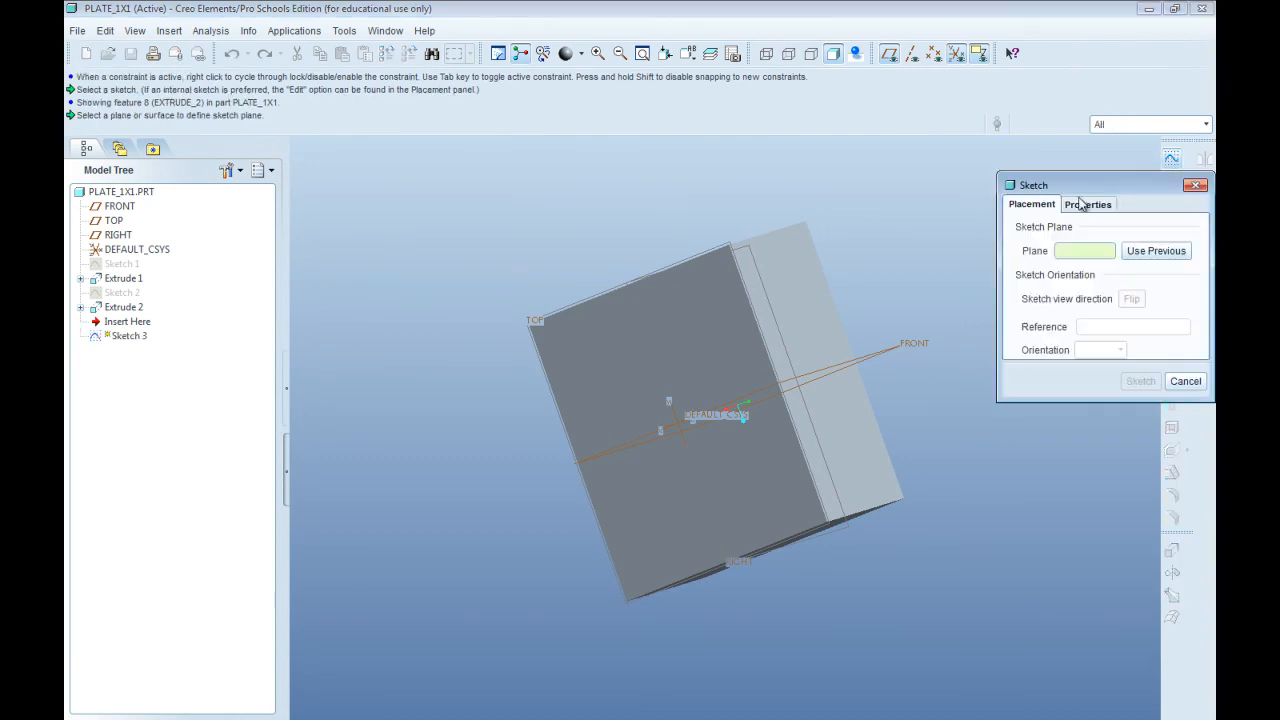
click(718, 305)
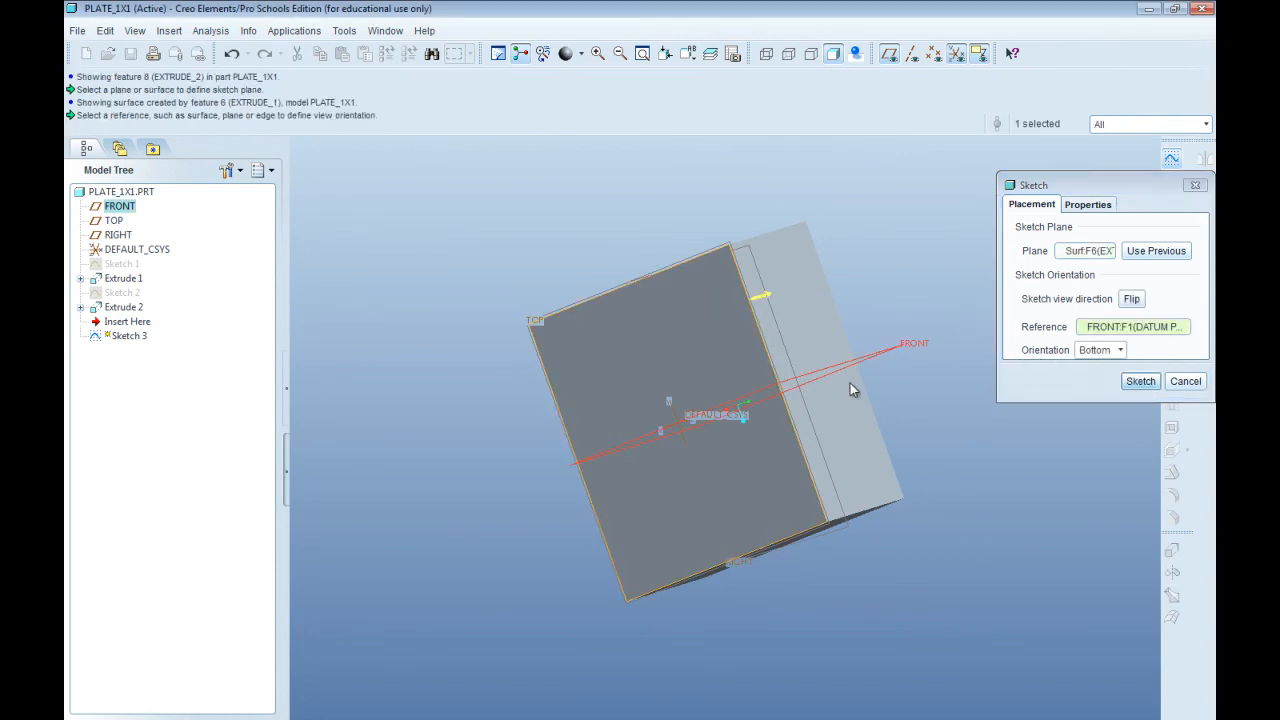
click(1138, 383)
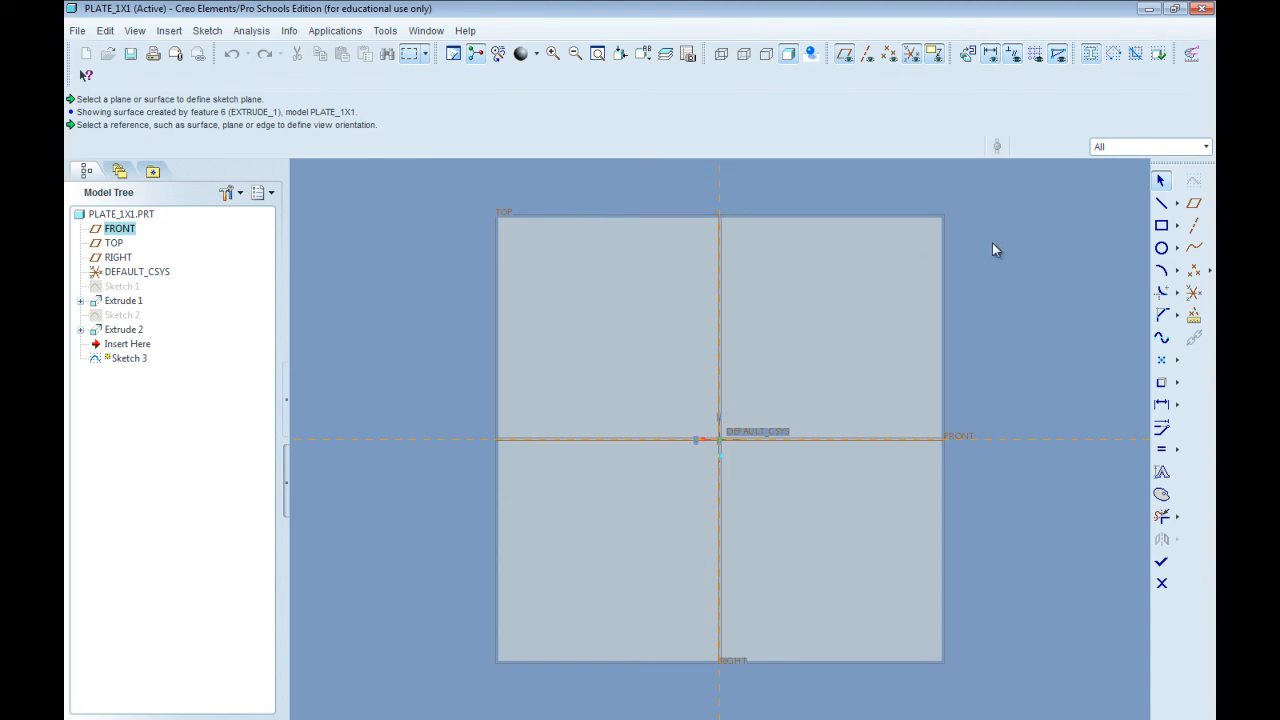
- Offset the face's whole edge loop inward by 0.16425 to form a centred square
click(1177, 385)
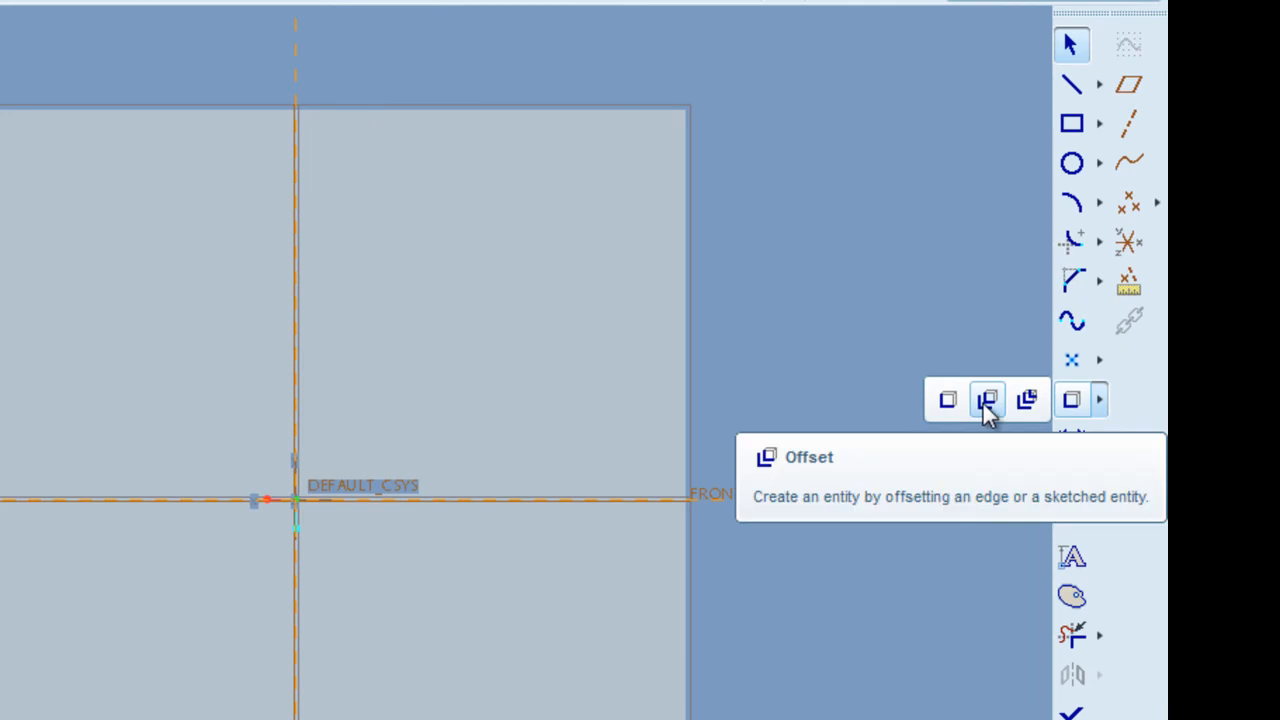
click(987, 402)
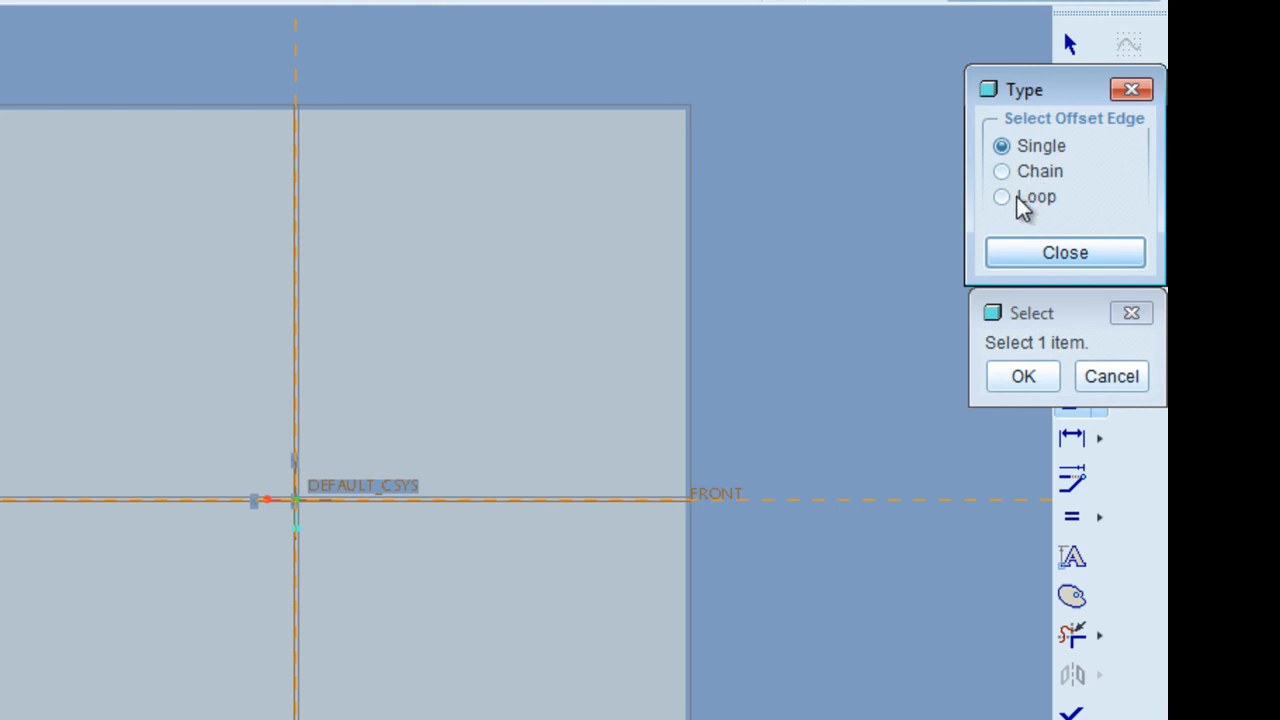
click(1003, 197)
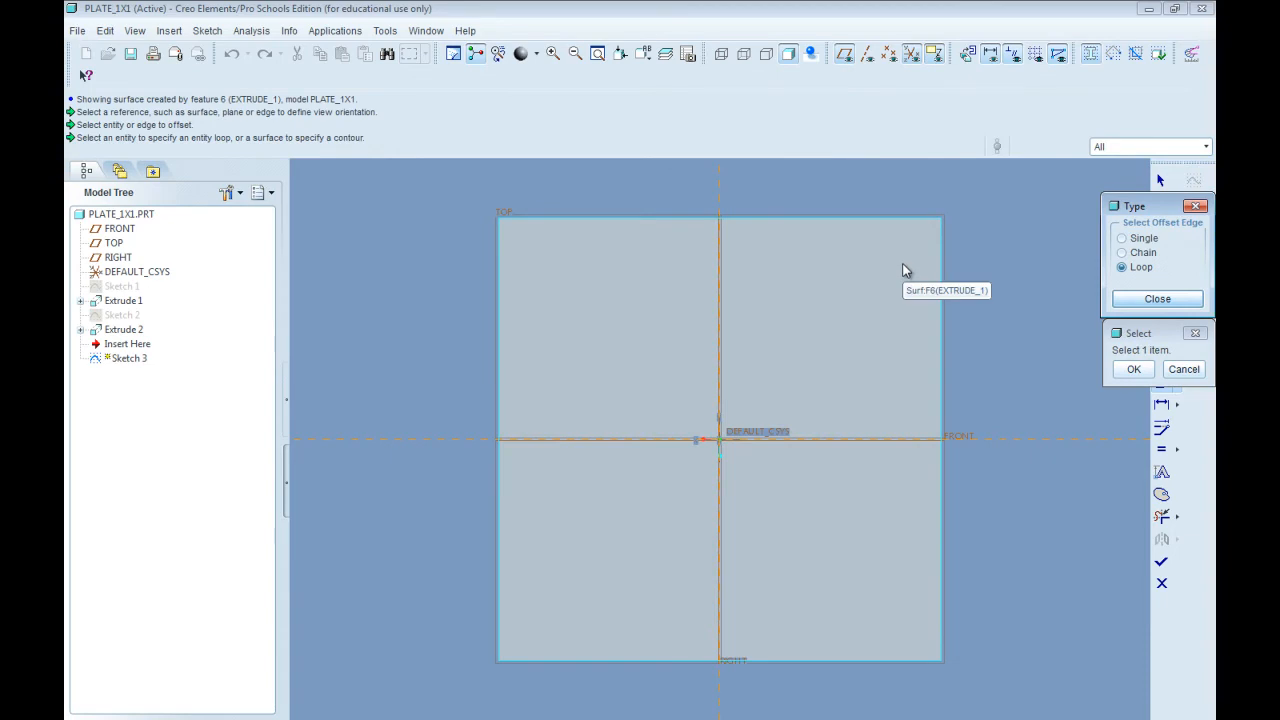
click(848, 266)
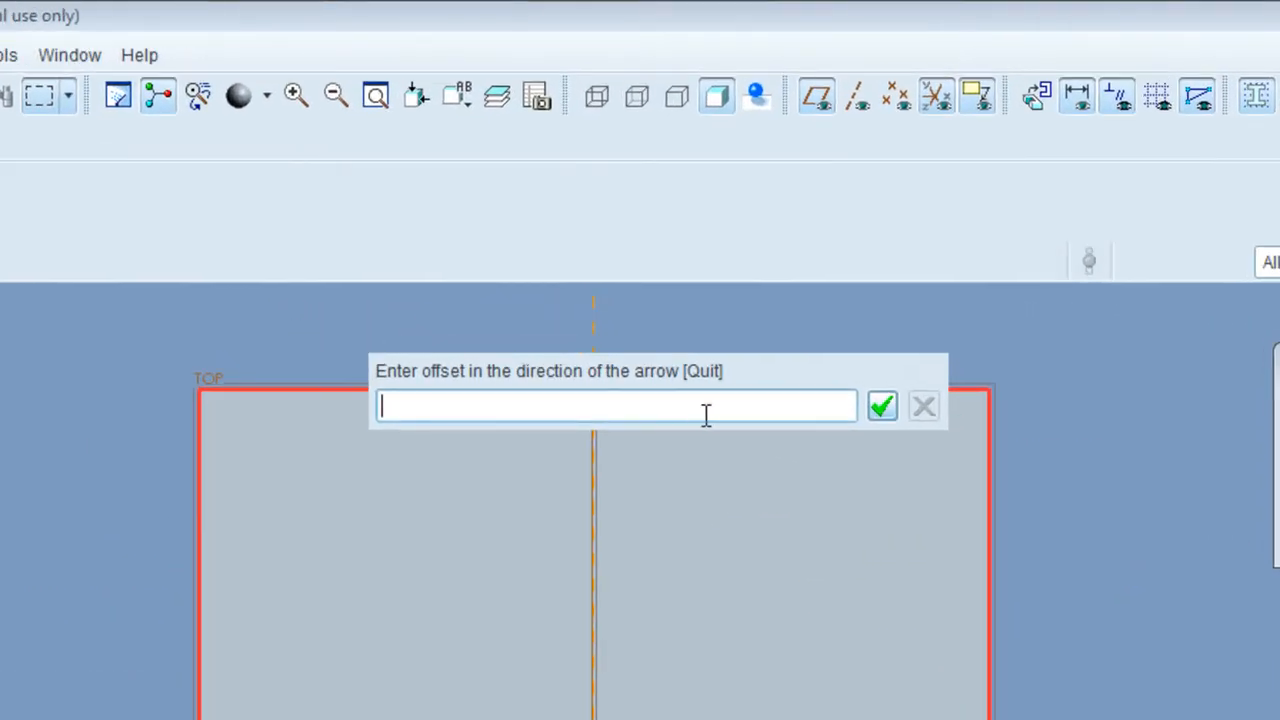
text(0.16425)
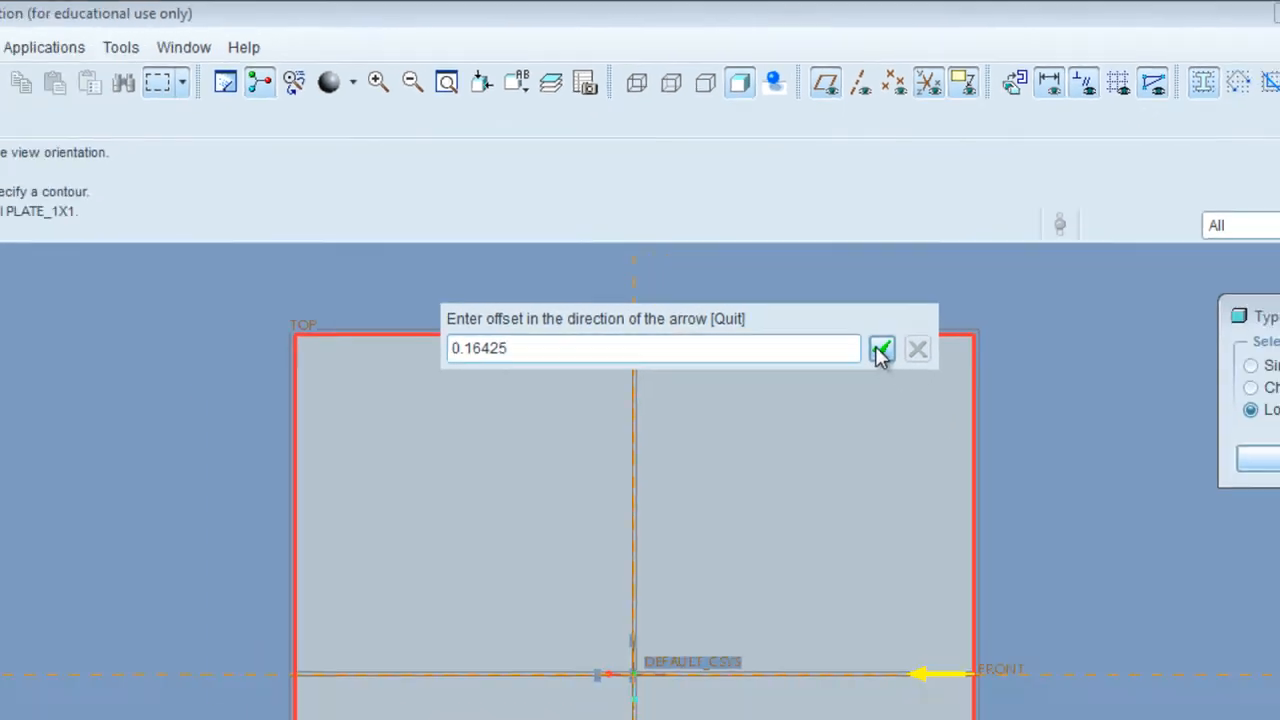
click(880, 368)
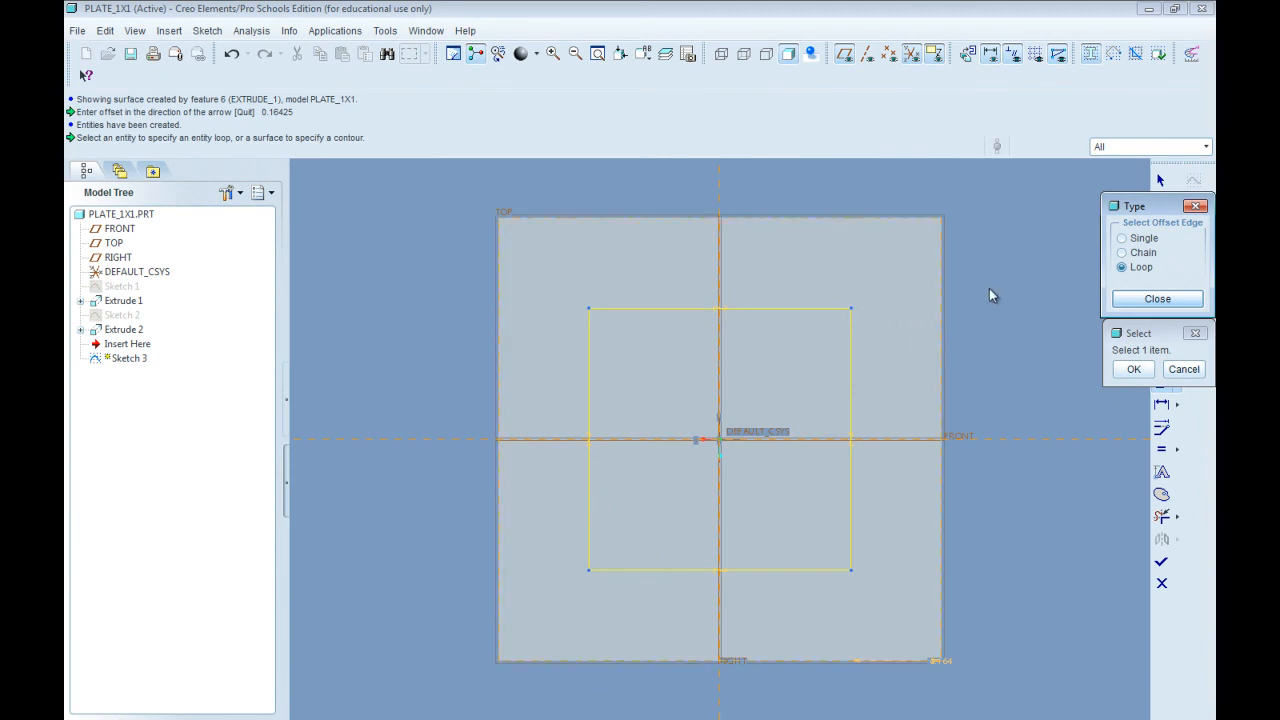
mouse_move(990, 297)
middle_down()
mouse_move(771, 323)
mouse_move(758, 336)
mouse_move(771, 344)
middle_up()
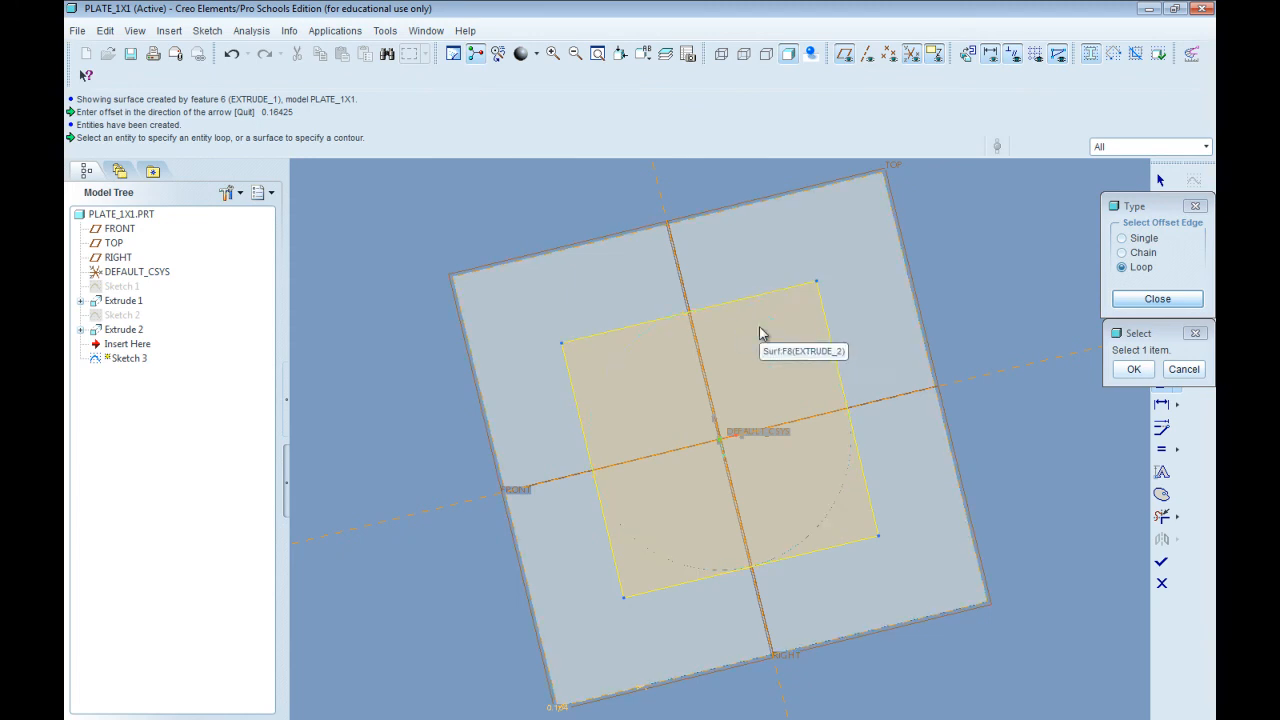
middle_drag(746, 297, 580, 303)
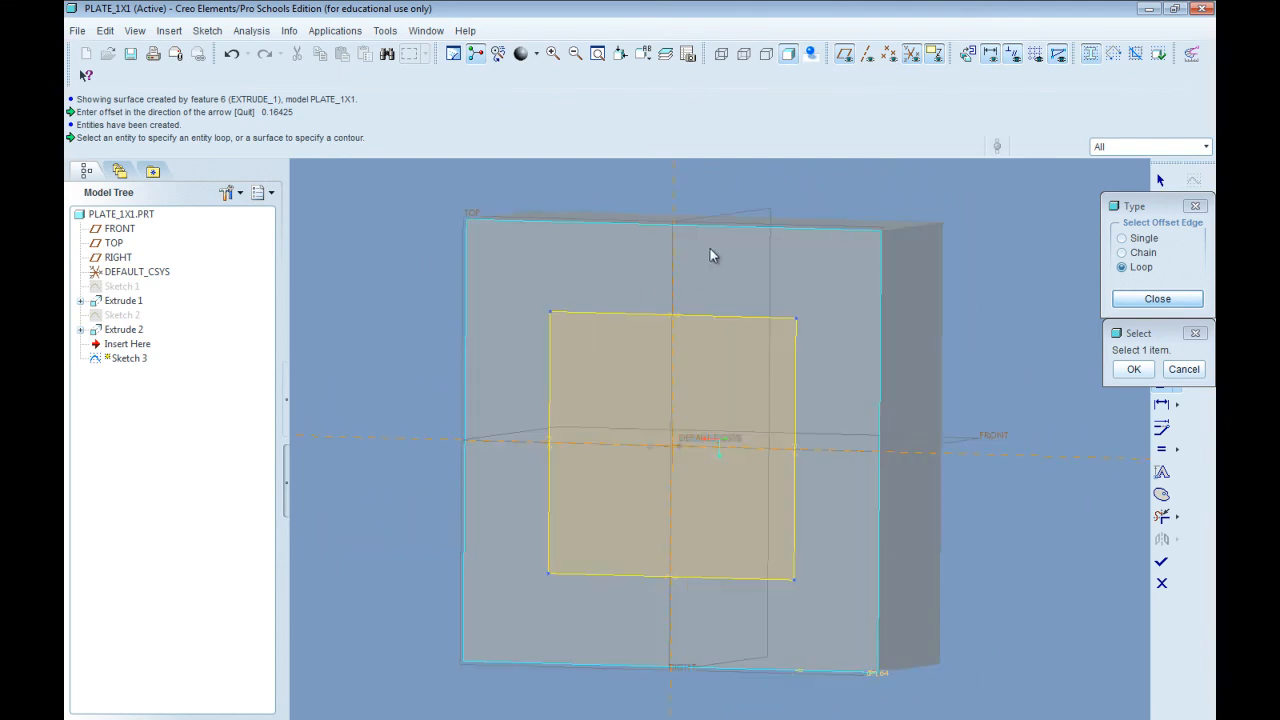
click(1157, 298)
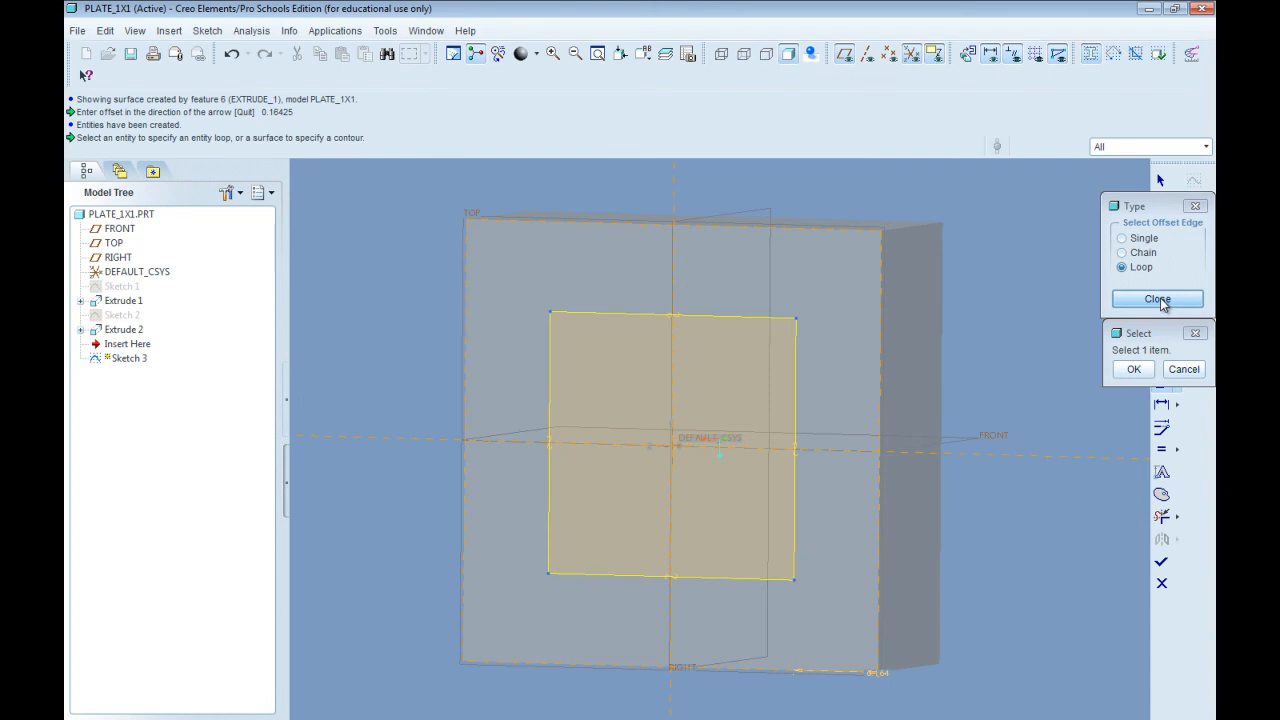
- Complete the offset square sketch and start a solid extrusion of it, directed into the block
click(1163, 566)
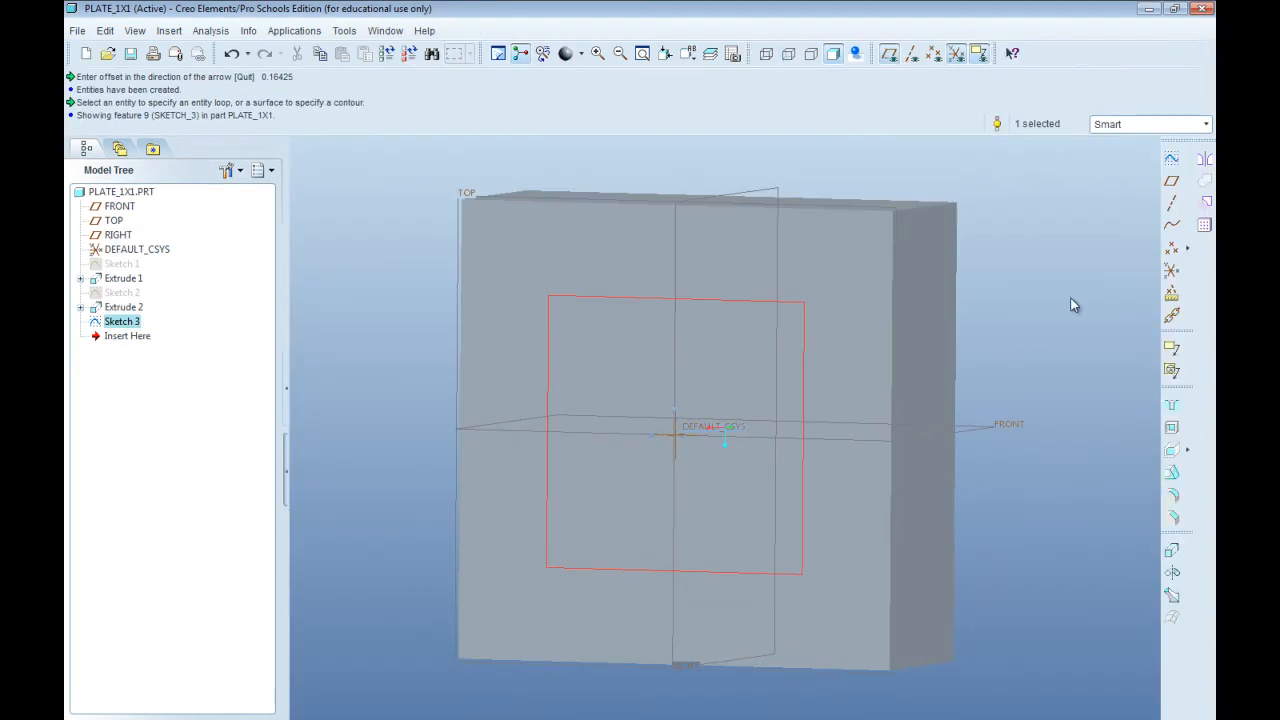
click(1171, 552)
scroll(950, 320, down, 2)
middle_drag(938, 241, 912, 279)
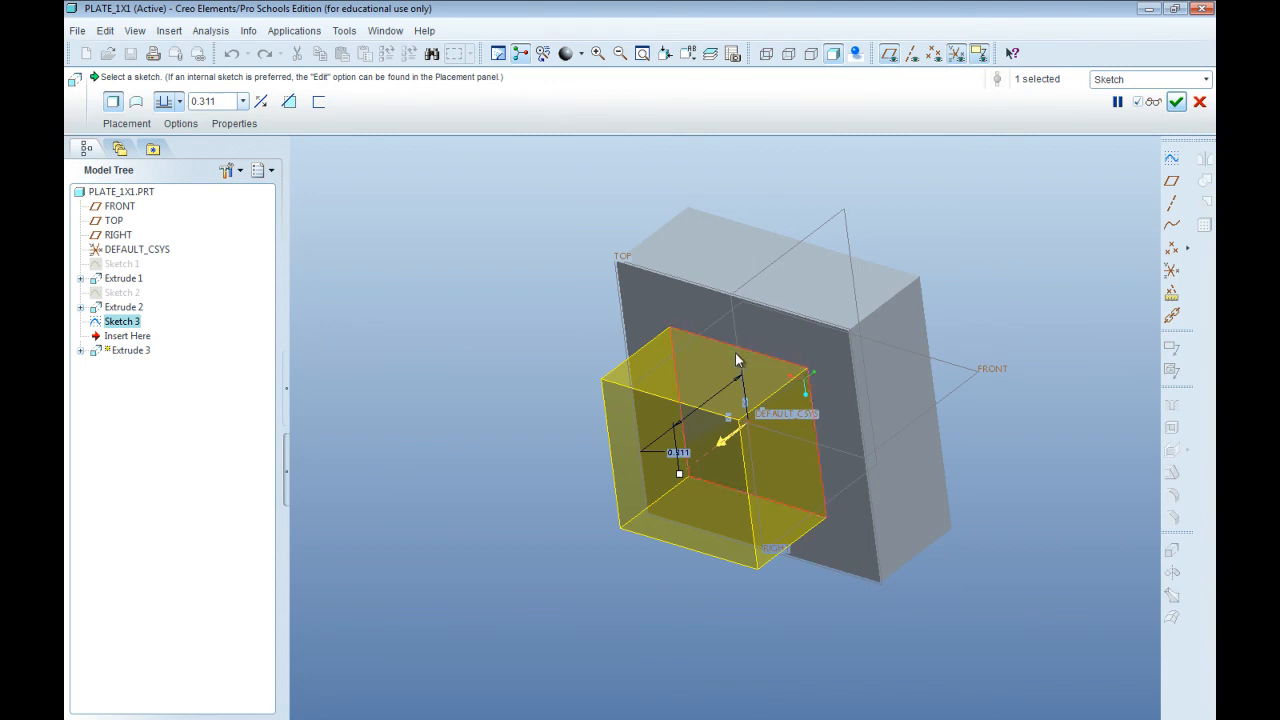
click(725, 447)
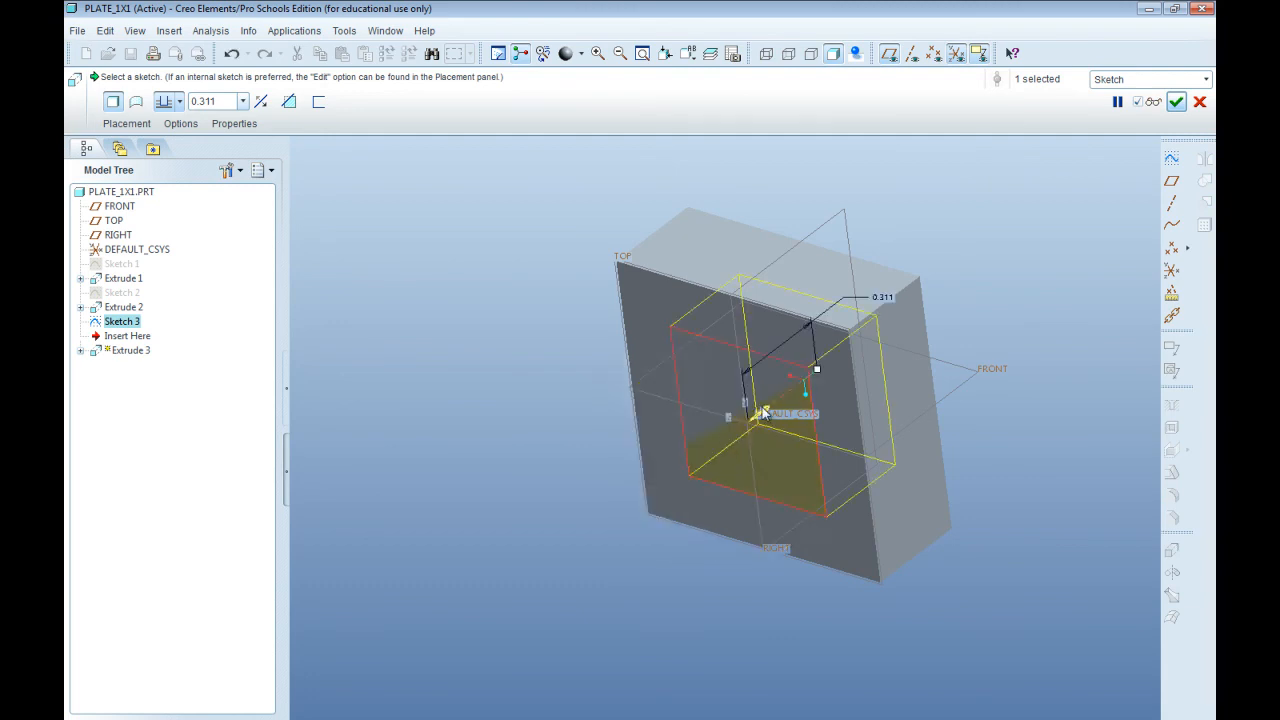
middle_drag(833, 286, 832, 334)
- Set the square extrusion's depth to 0.178
drag(821, 366, 808, 391)
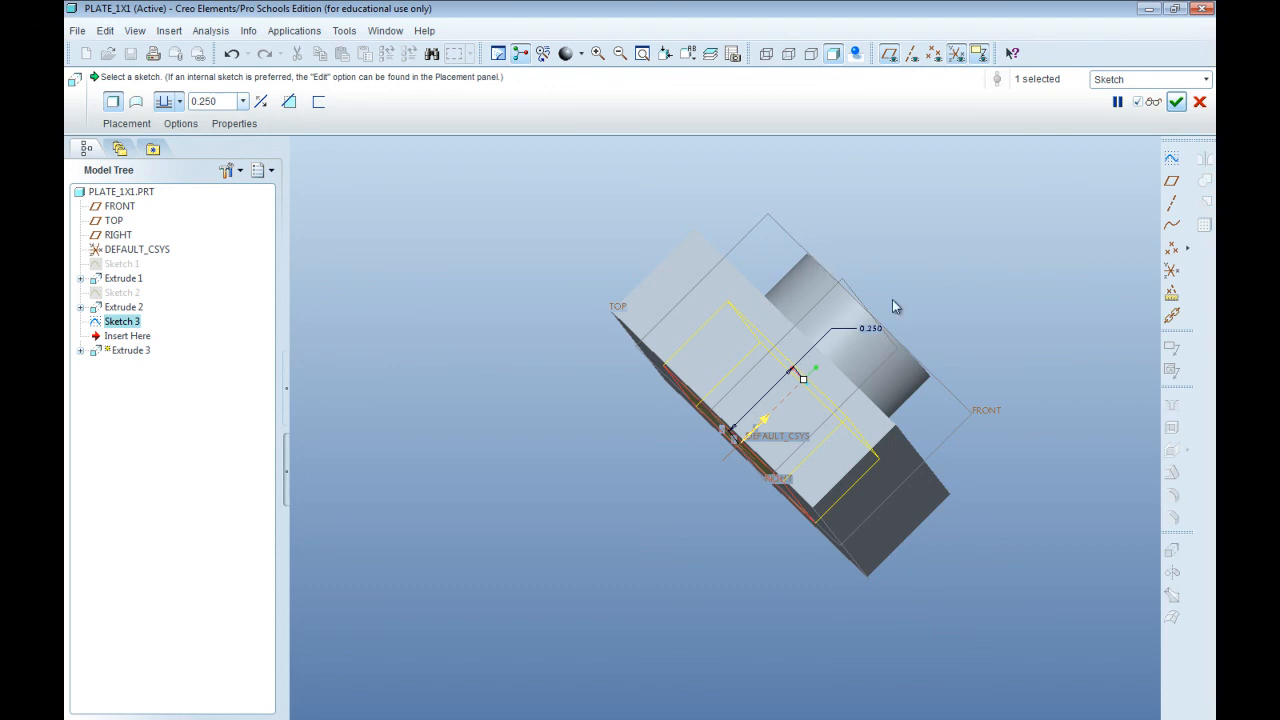
double_click(871, 332)
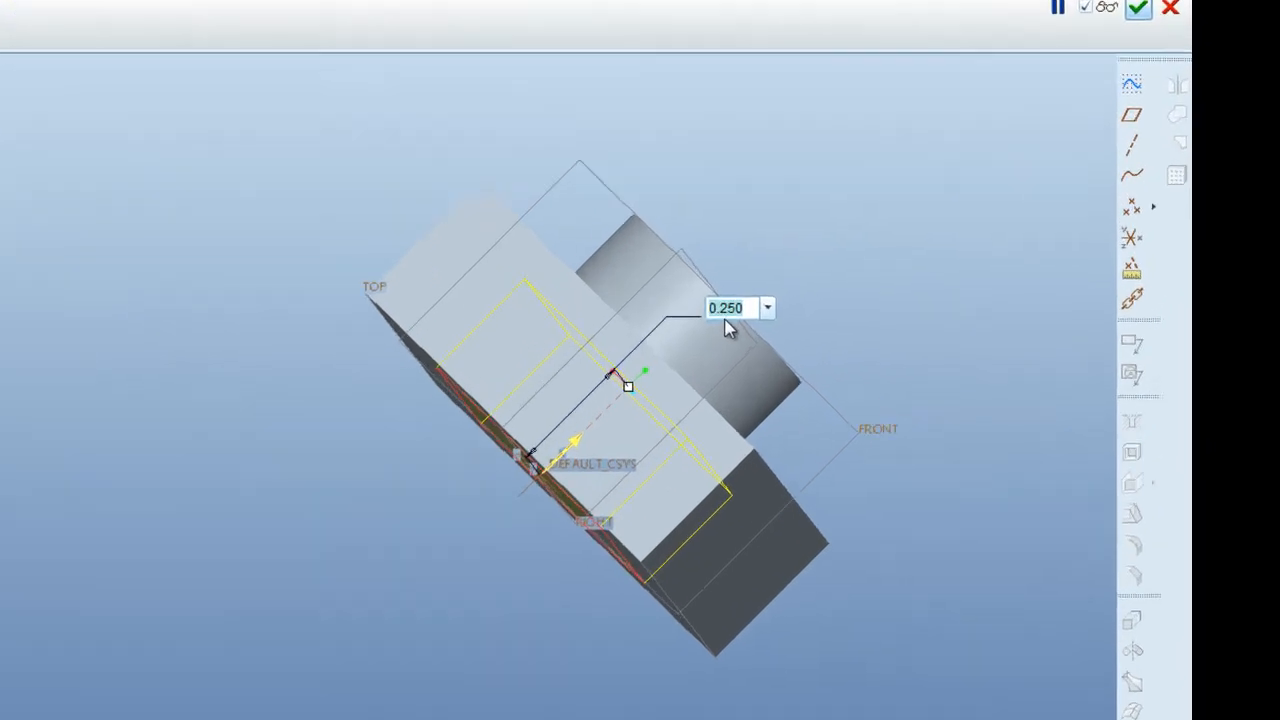
text(0.1)
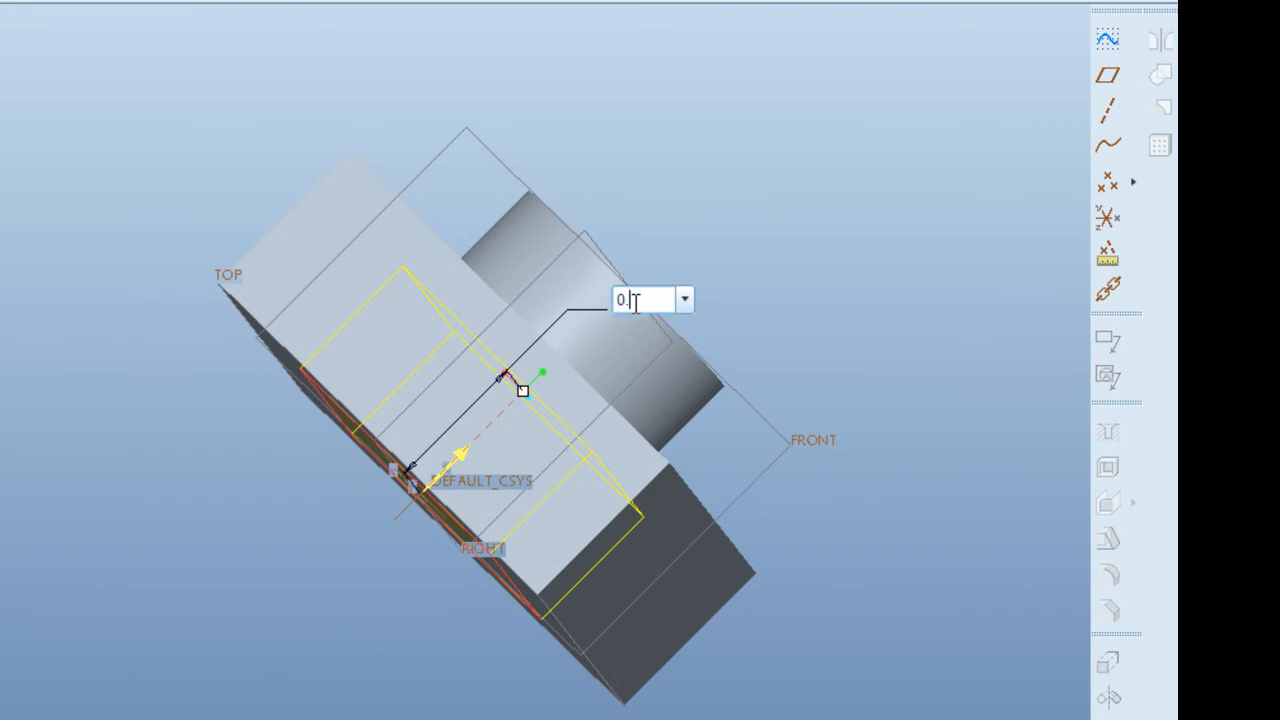
text(78)
key(Return)
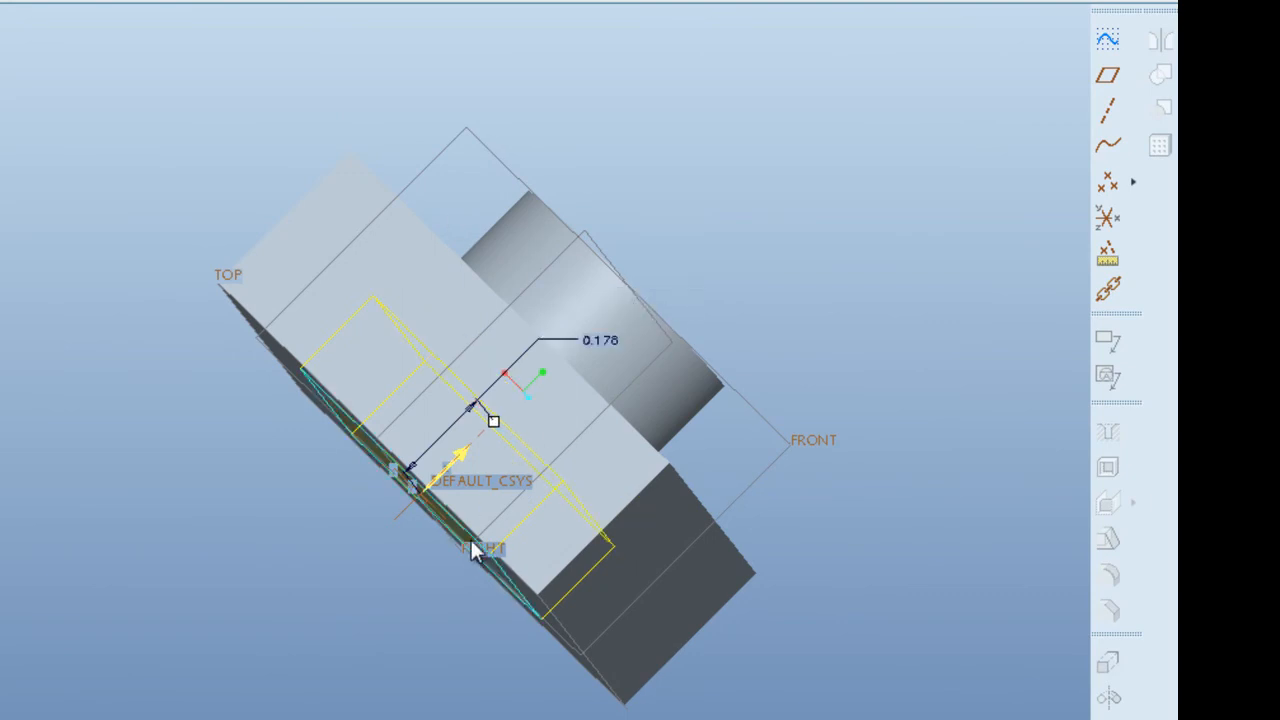
- Make the extrusion remove material inside the square and complete it as a pocket in the block's underside
middle_drag(425, 660, 450, 628)
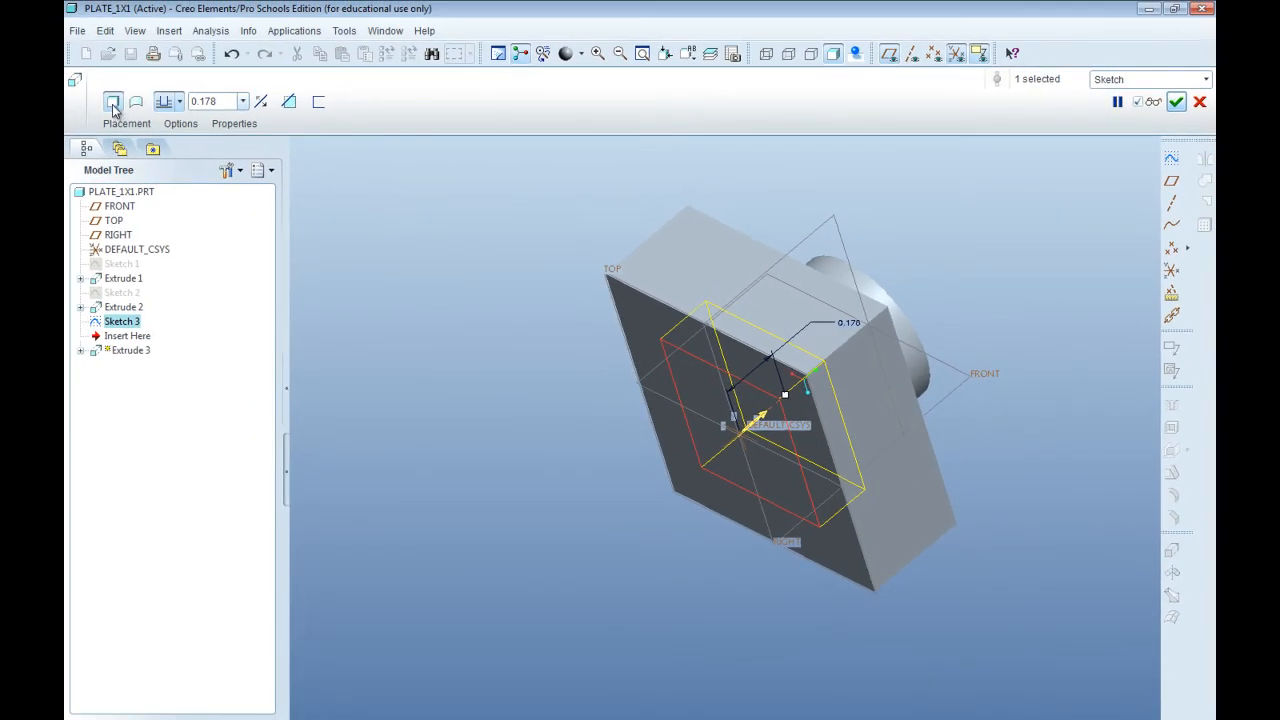
click(289, 103)
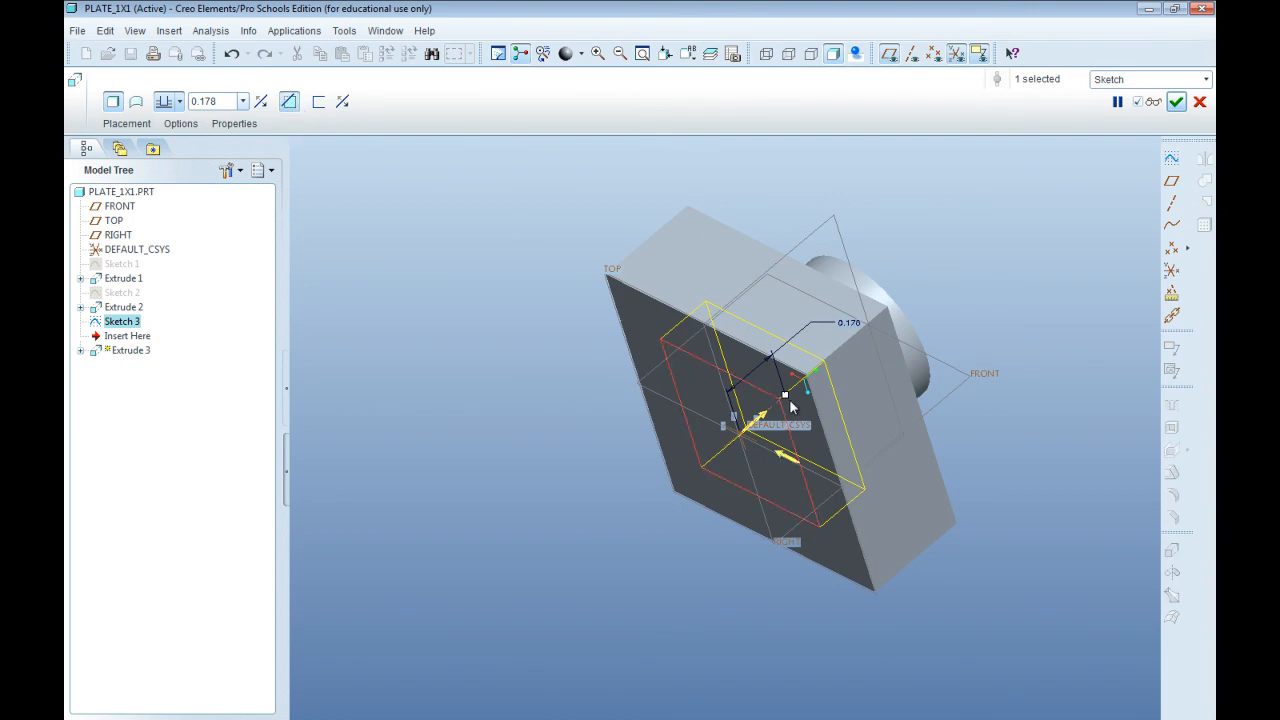
mouse_move(743, 350)
middle_down()
mouse_move(746, 300)
mouse_move(720, 341)
mouse_move(765, 319)
mouse_move(745, 320)
middle_up()
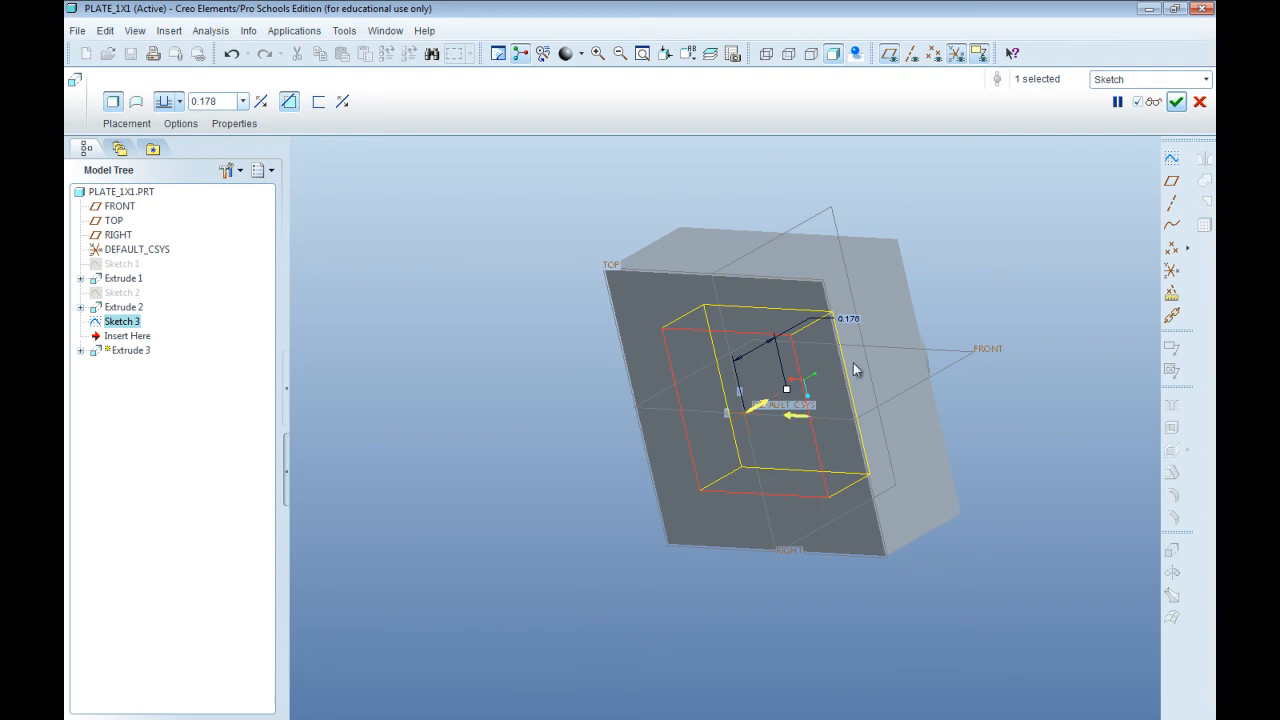
click(798, 420)
click(838, 417)
click(1177, 103)
middle_drag(726, 371, 689, 292)
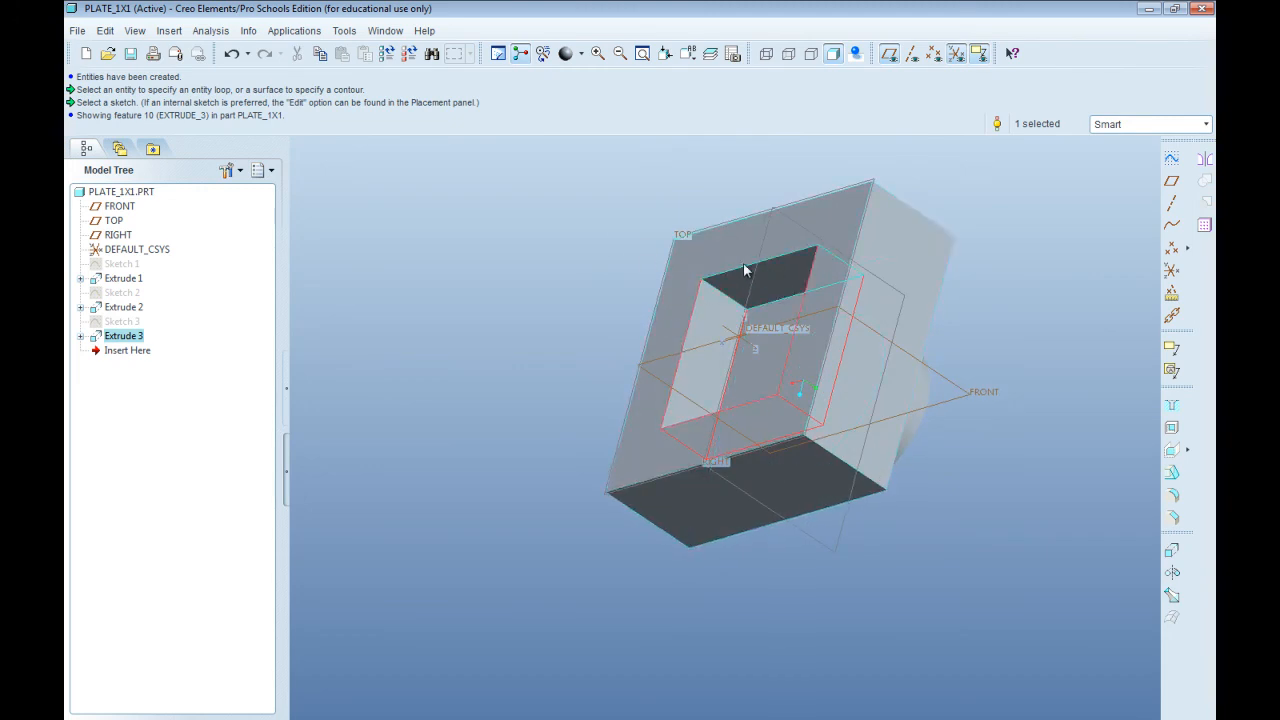
middle_drag(787, 264, 838, 315)
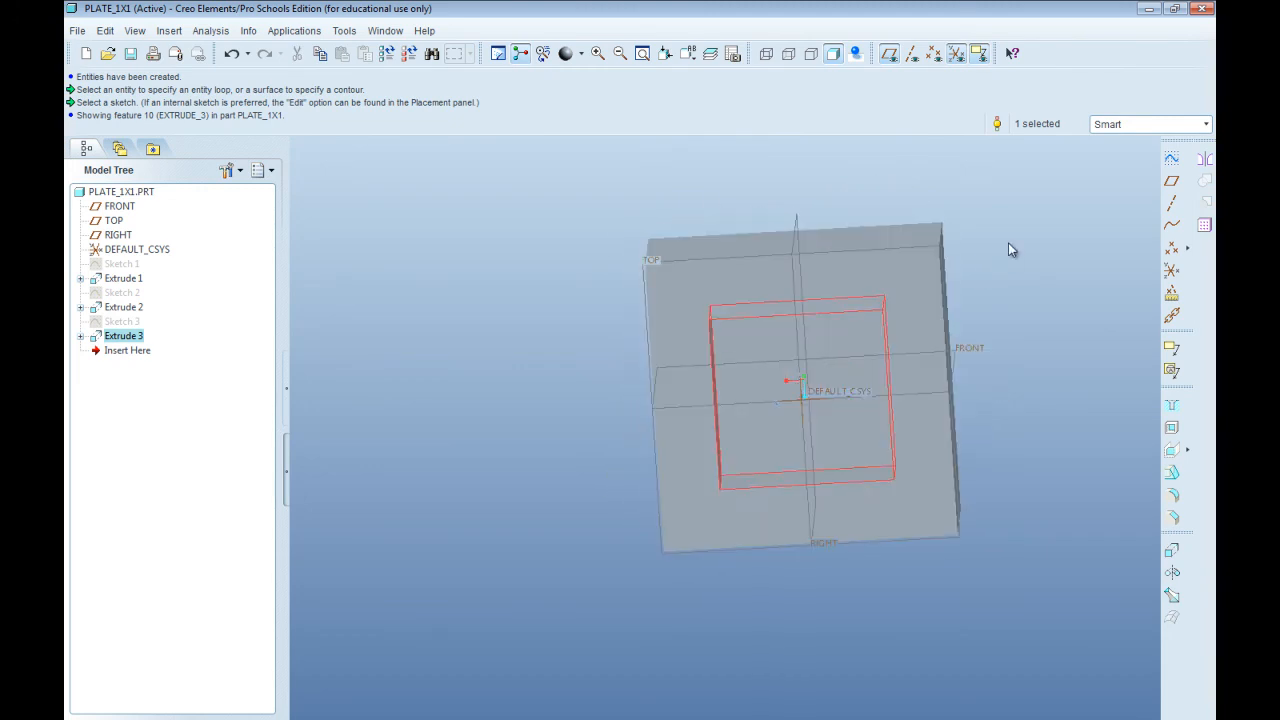
click(1008, 252)
middle_drag(963, 337, 929, 363)
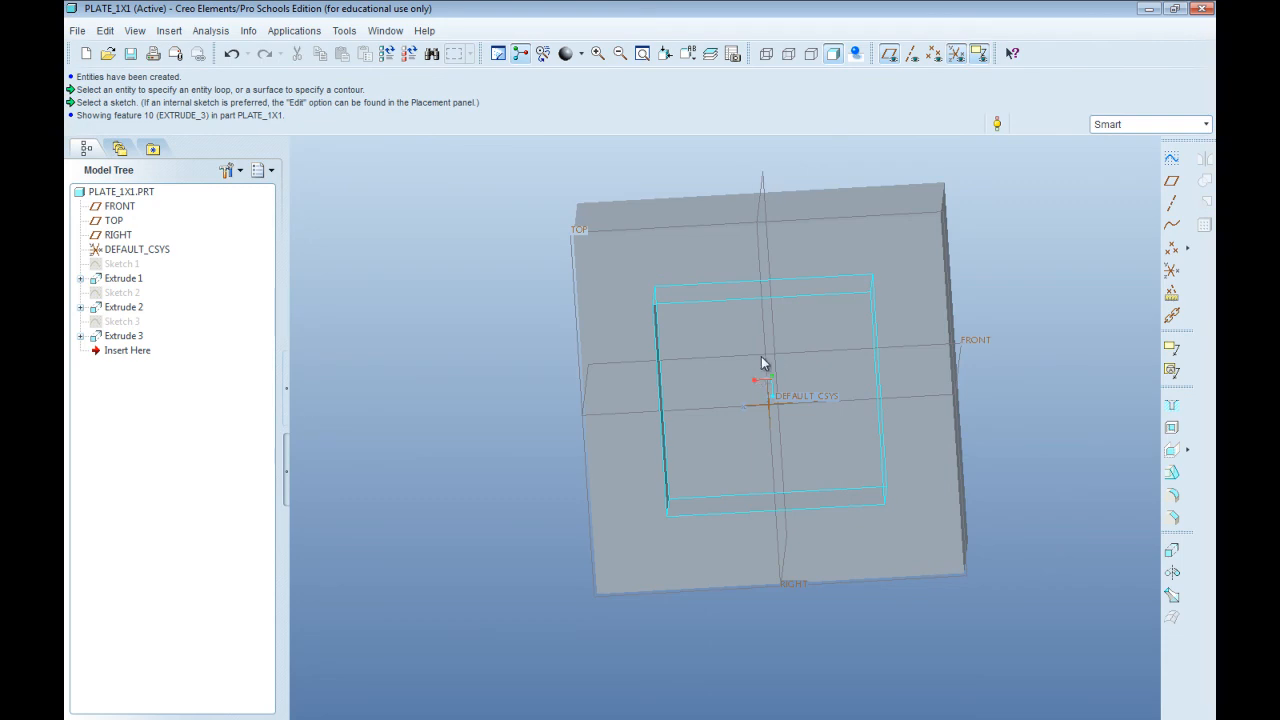
mouse_move(814, 347)
middle_down()
mouse_move(794, 323)
mouse_move(799, 345)
middle_up()
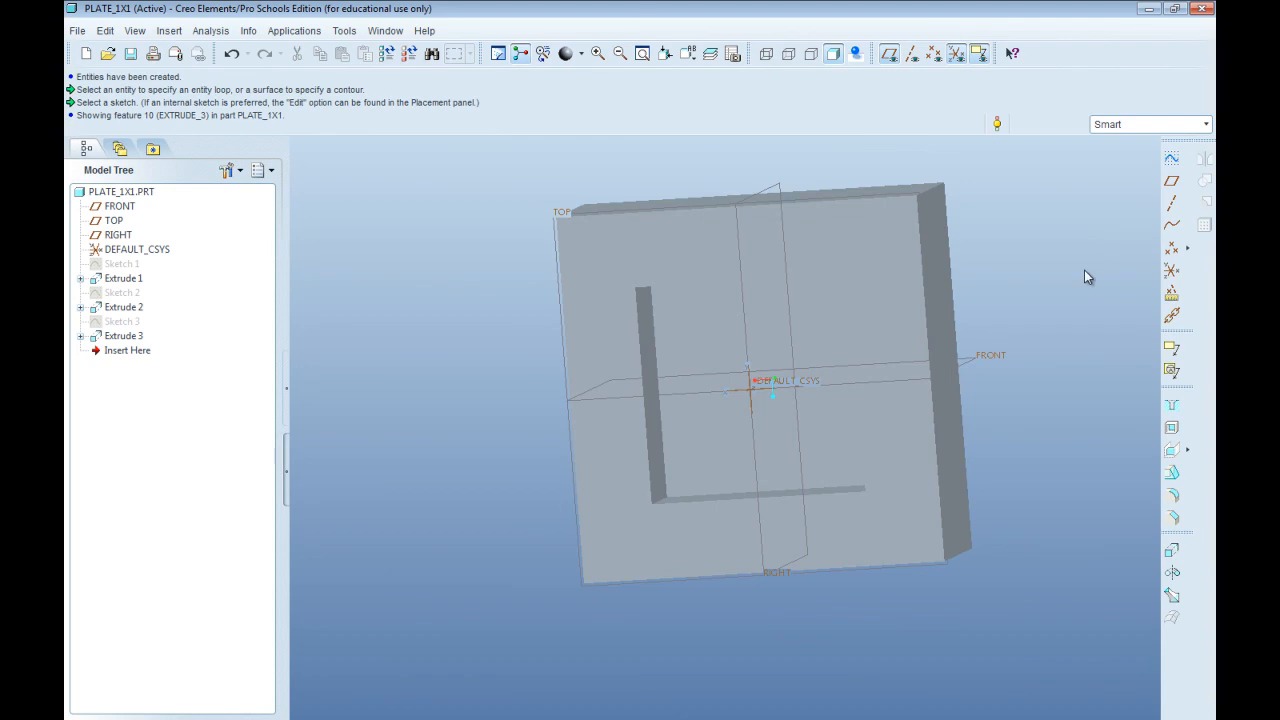
- Start a simple hole placed on the block's underside face around the square pocket
click(1172, 404)
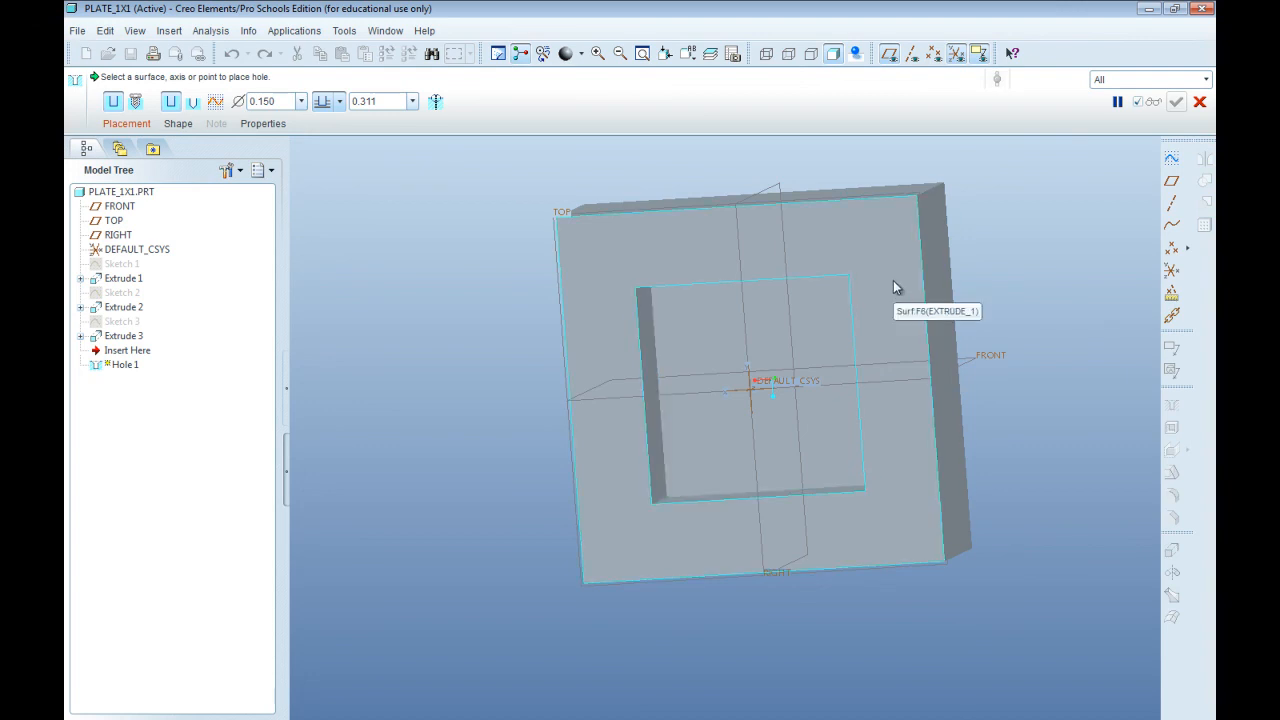
click(831, 243)
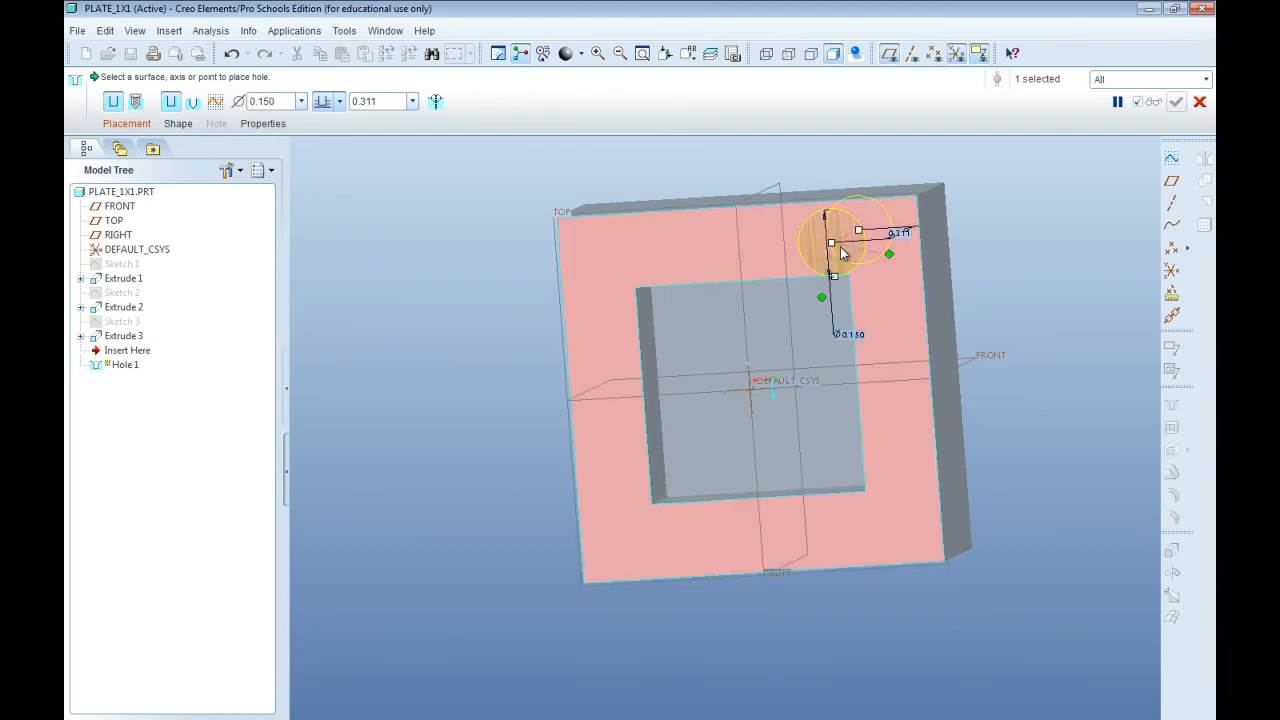
middle_drag(876, 298, 812, 297)
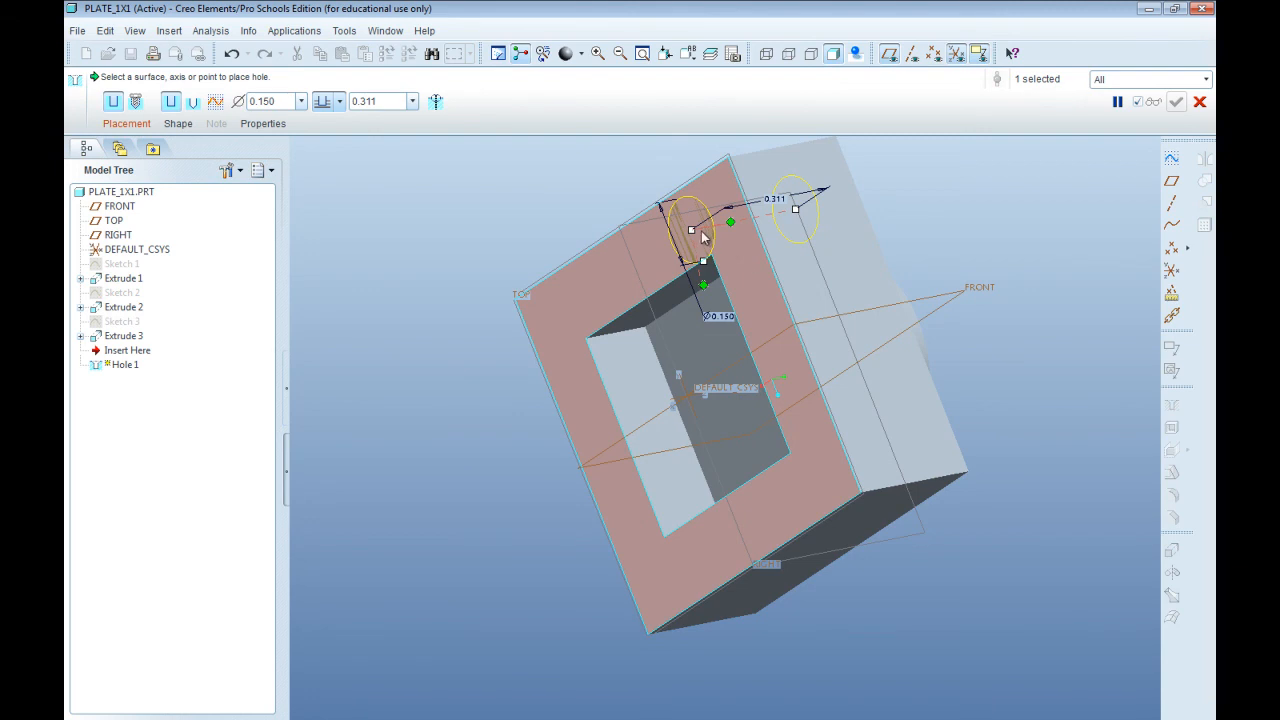
drag(689, 229, 635, 362)
mouse_move(840, 251)
middle_down()
mouse_move(765, 275)
mouse_move(866, 238)
mouse_move(846, 257)
middle_up()
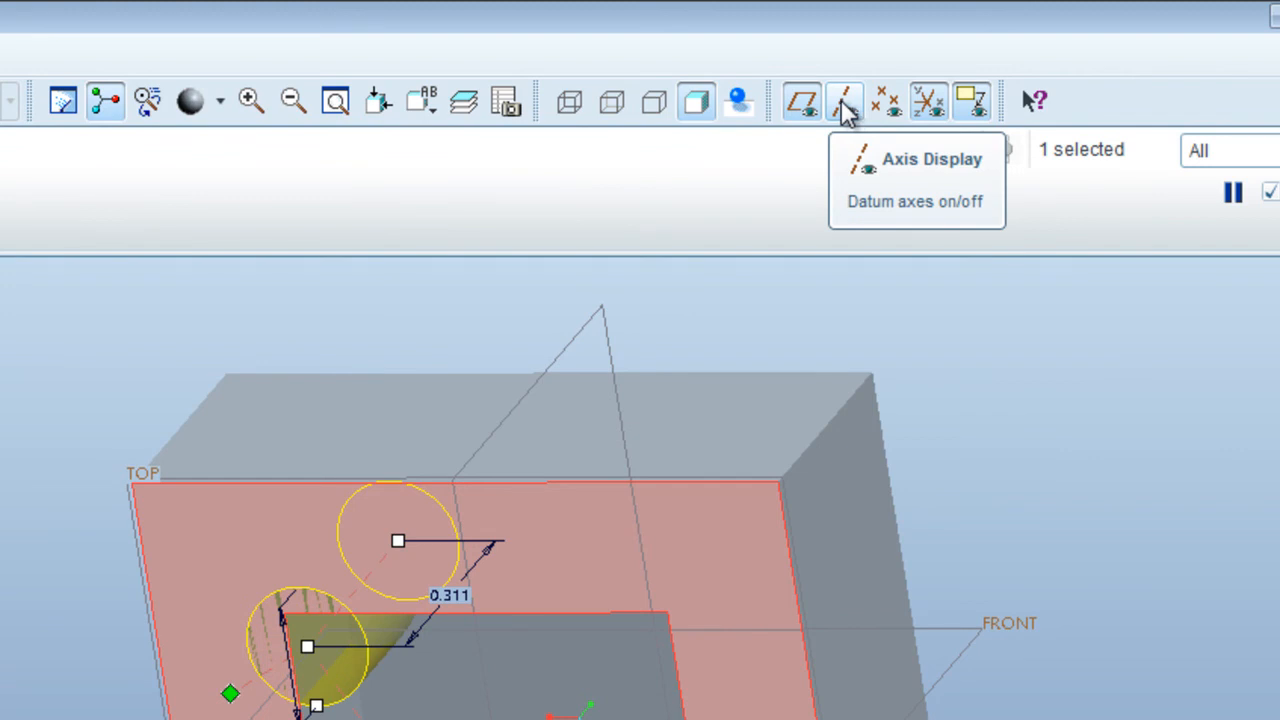
- Turn on datum axis display and add the round boss's axis A_1 as a placement reference to make the hole coaxial
click(843, 104)
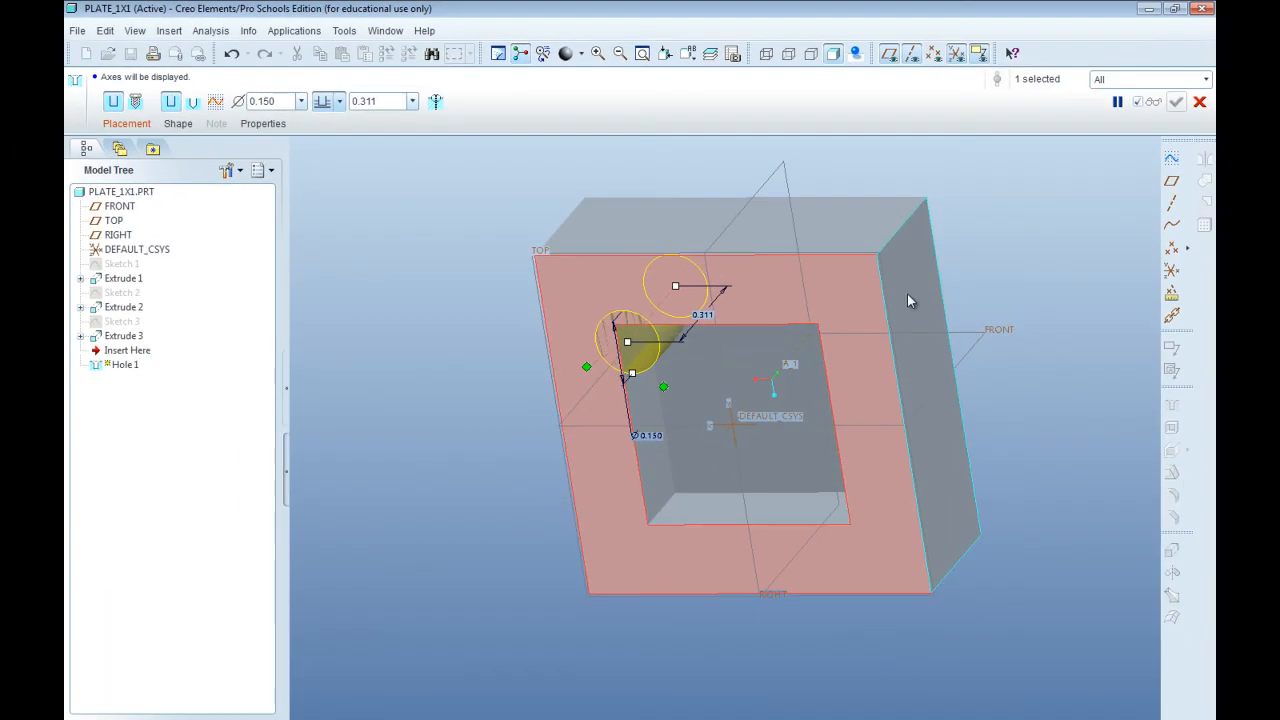
middle_drag(907, 300, 889, 344)
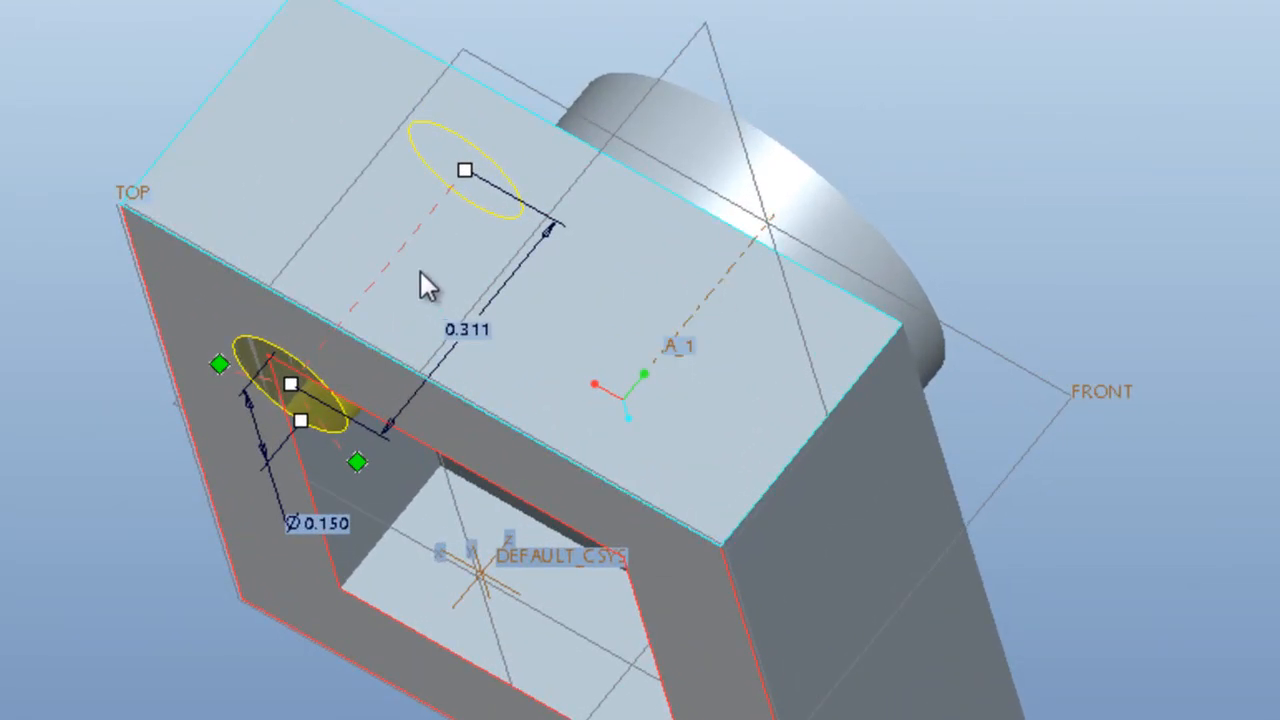
ctrl+click(712, 287)
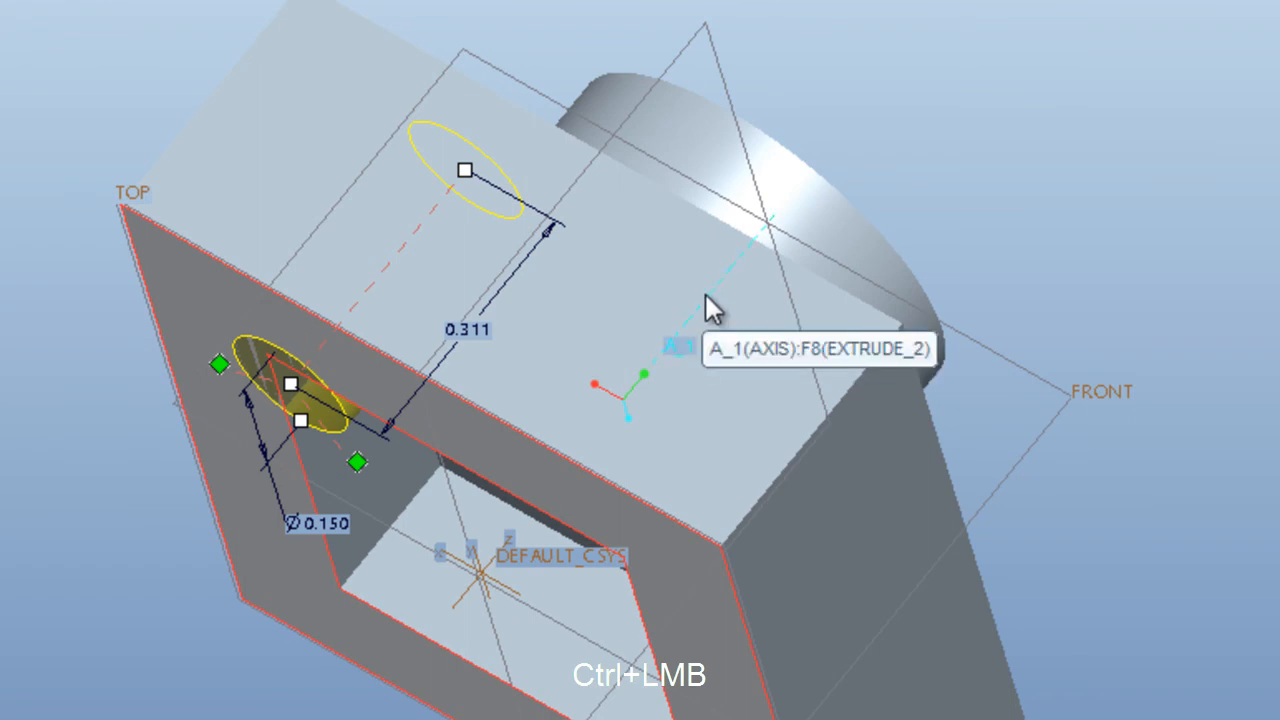
ctrl+click(705, 294)
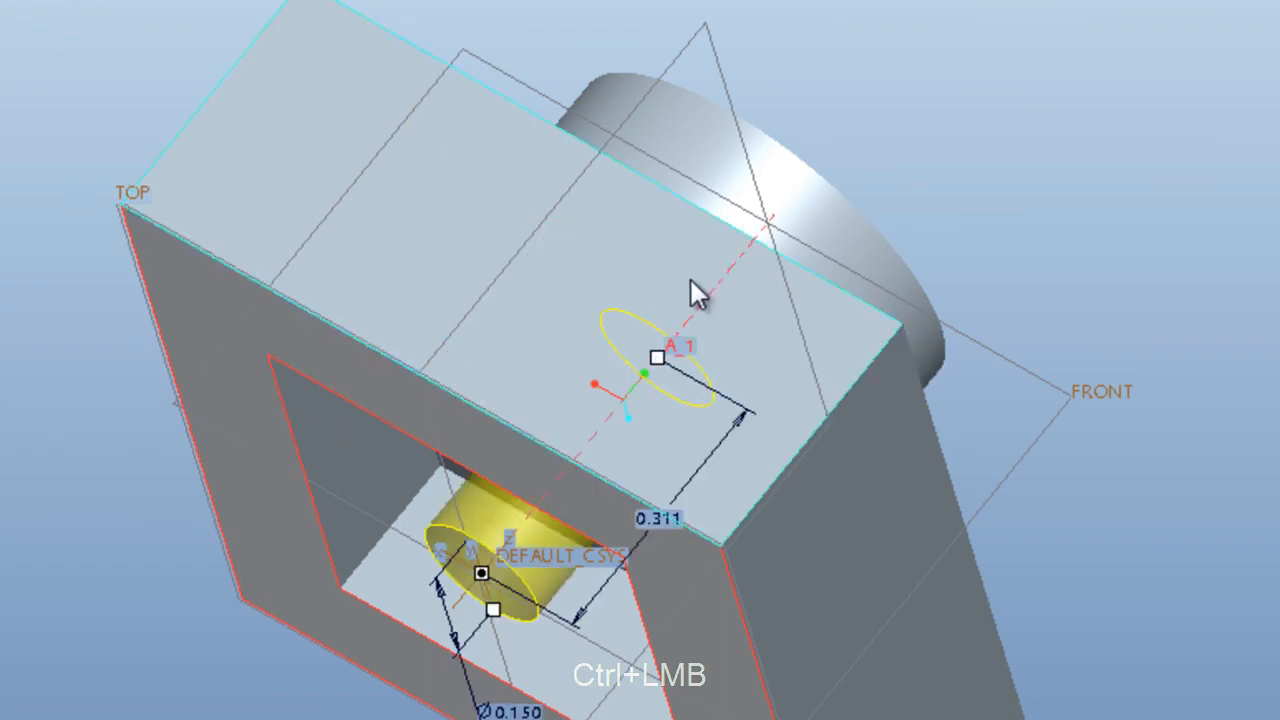
middle_drag(666, 400, 543, 237)
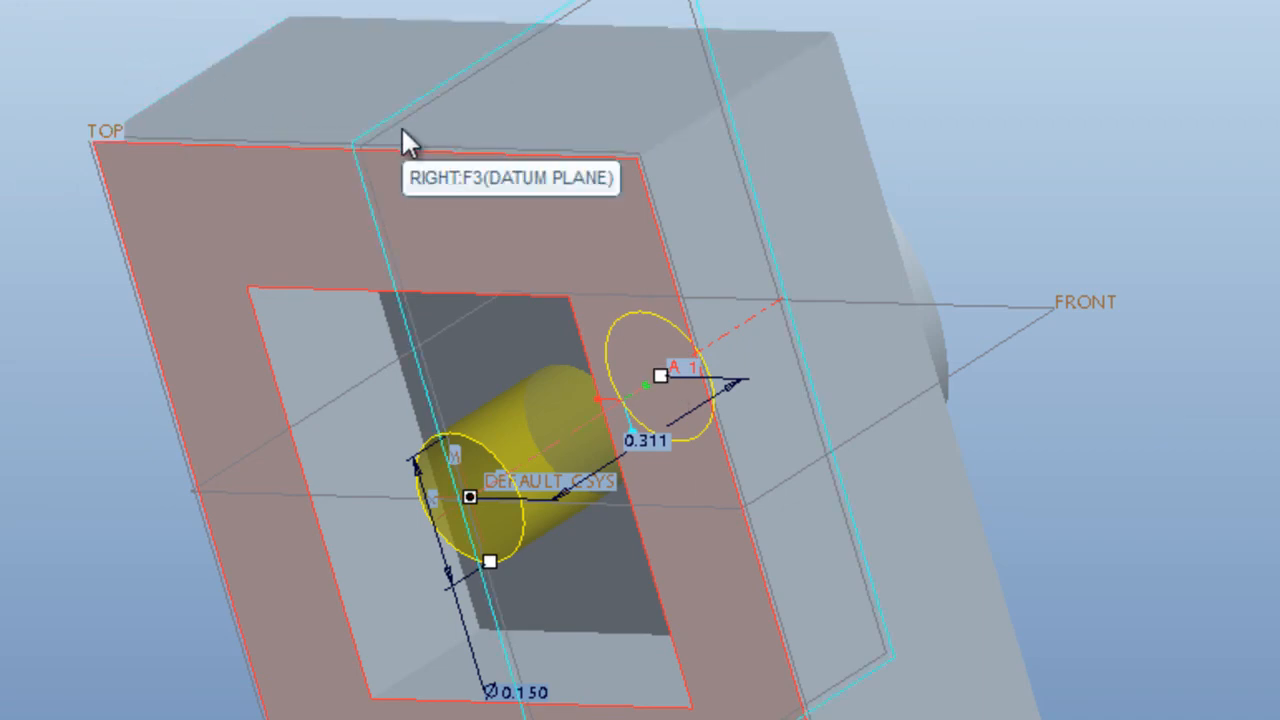
- Enlarge the hole and deepen it to 0.375, with its diameter set to 0.258
drag(489, 561, 546, 575)
drag(666, 368, 706, 341)
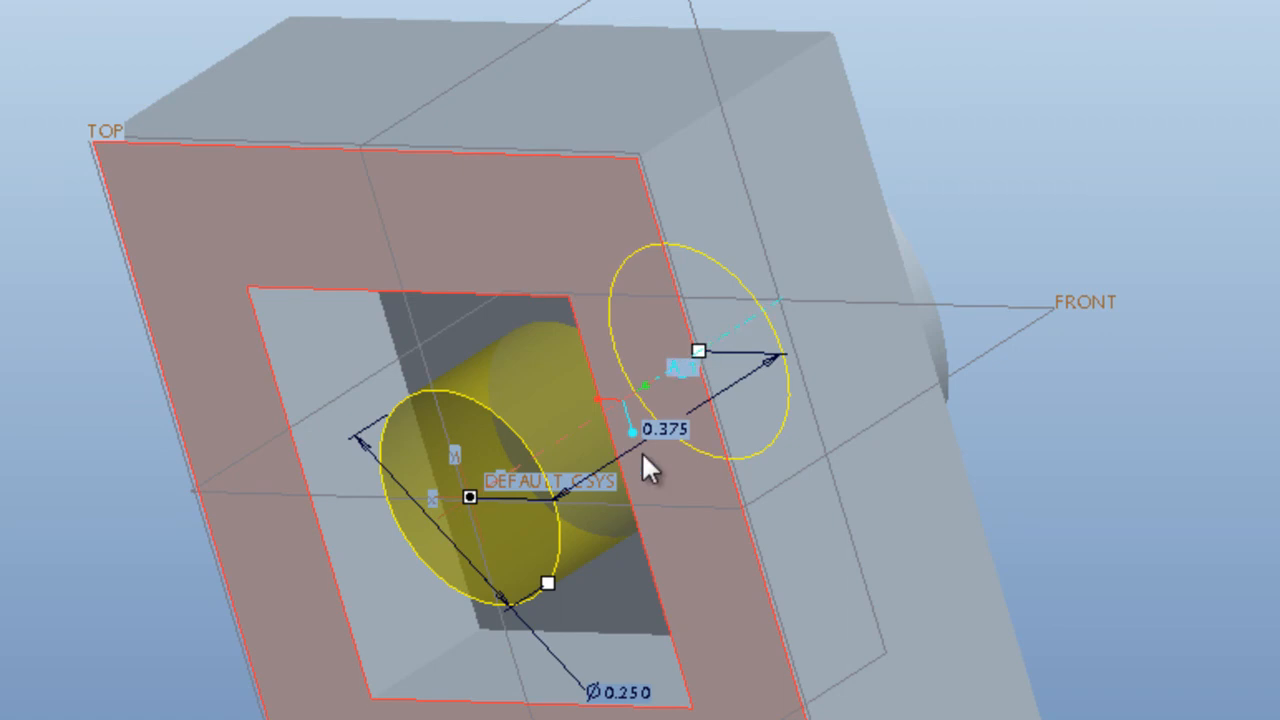
double_click(630, 697)
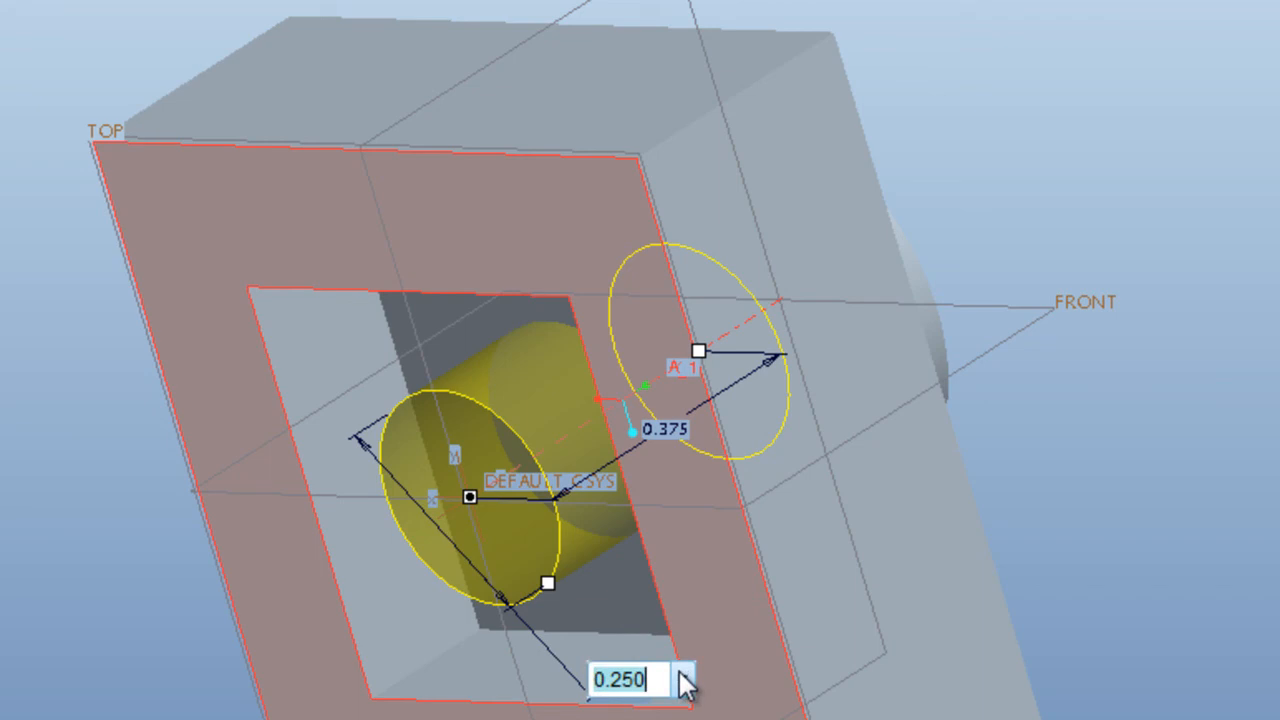
text(0.)
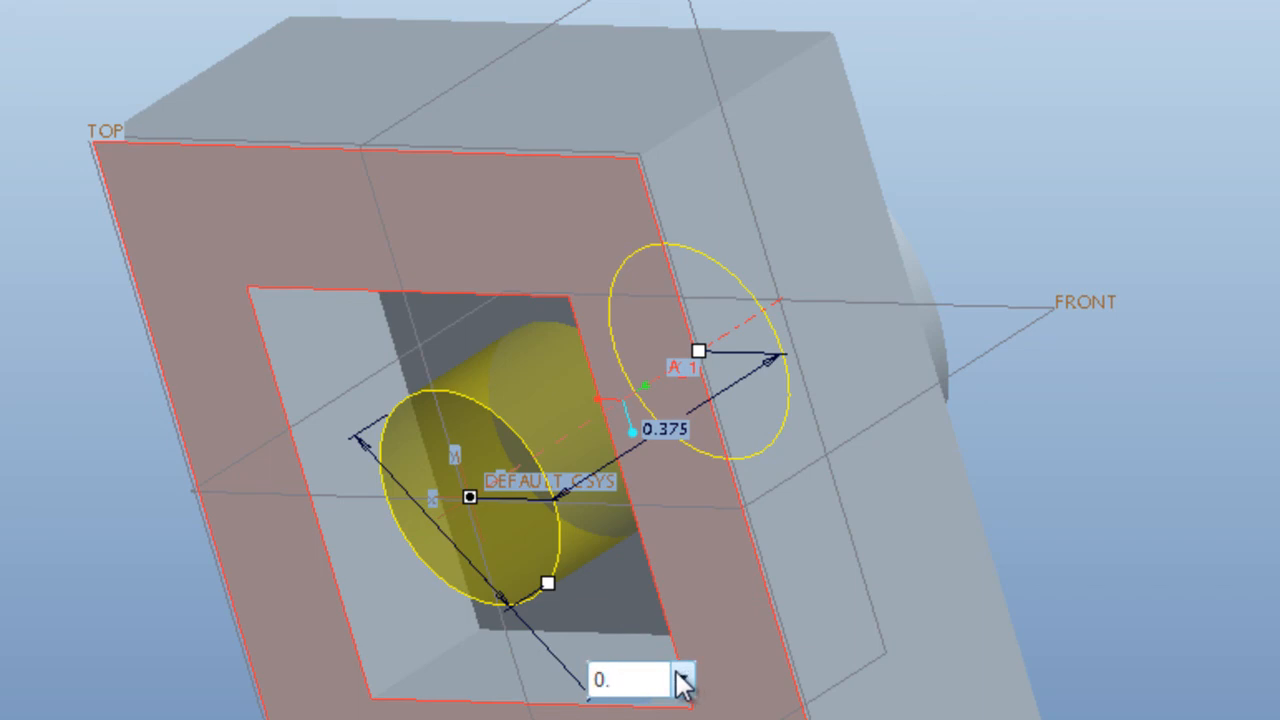
text(258)
key(Return)
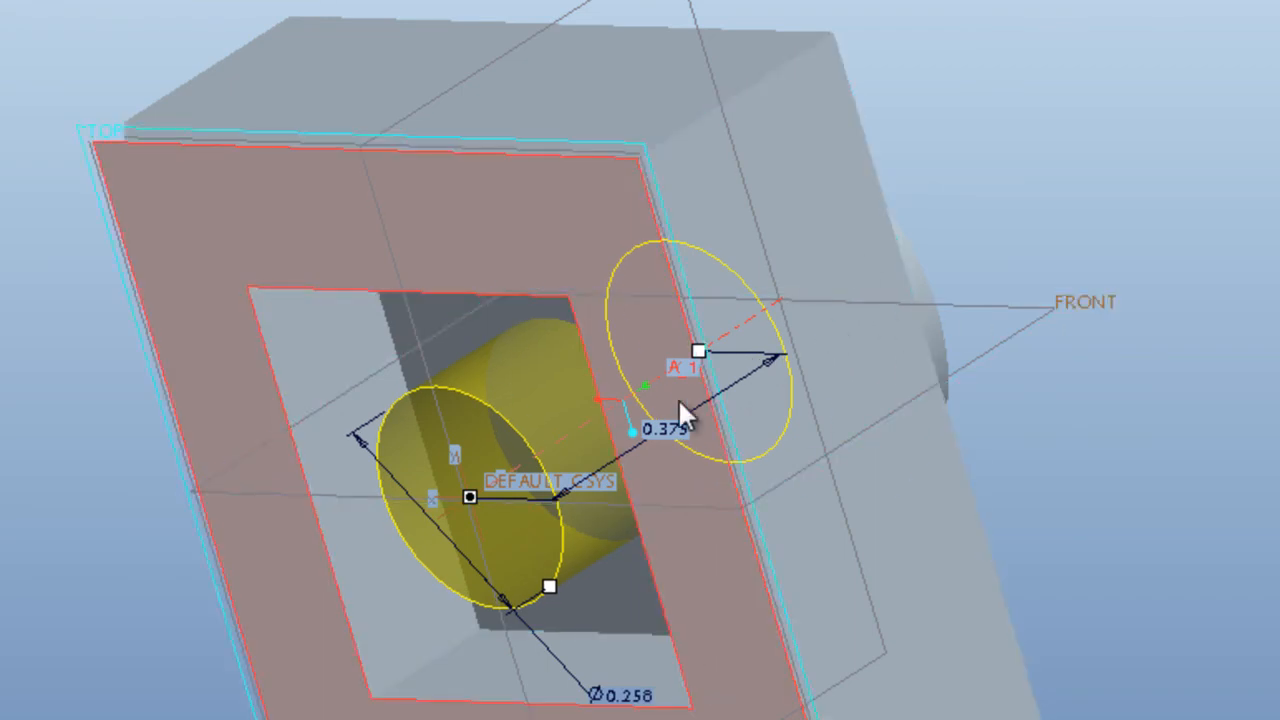
- Set the hole's depth to 0.388, complete it, and return the part to its default orientation
double_click(660, 428)
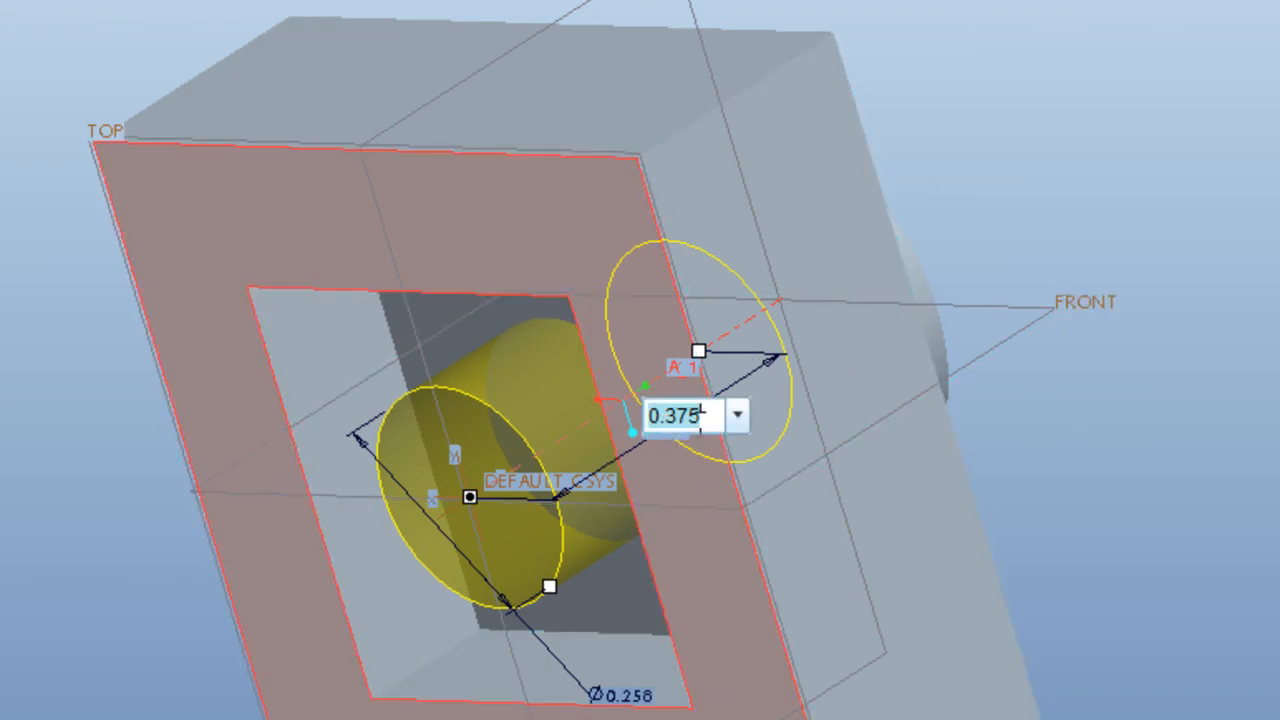
text(0.388)
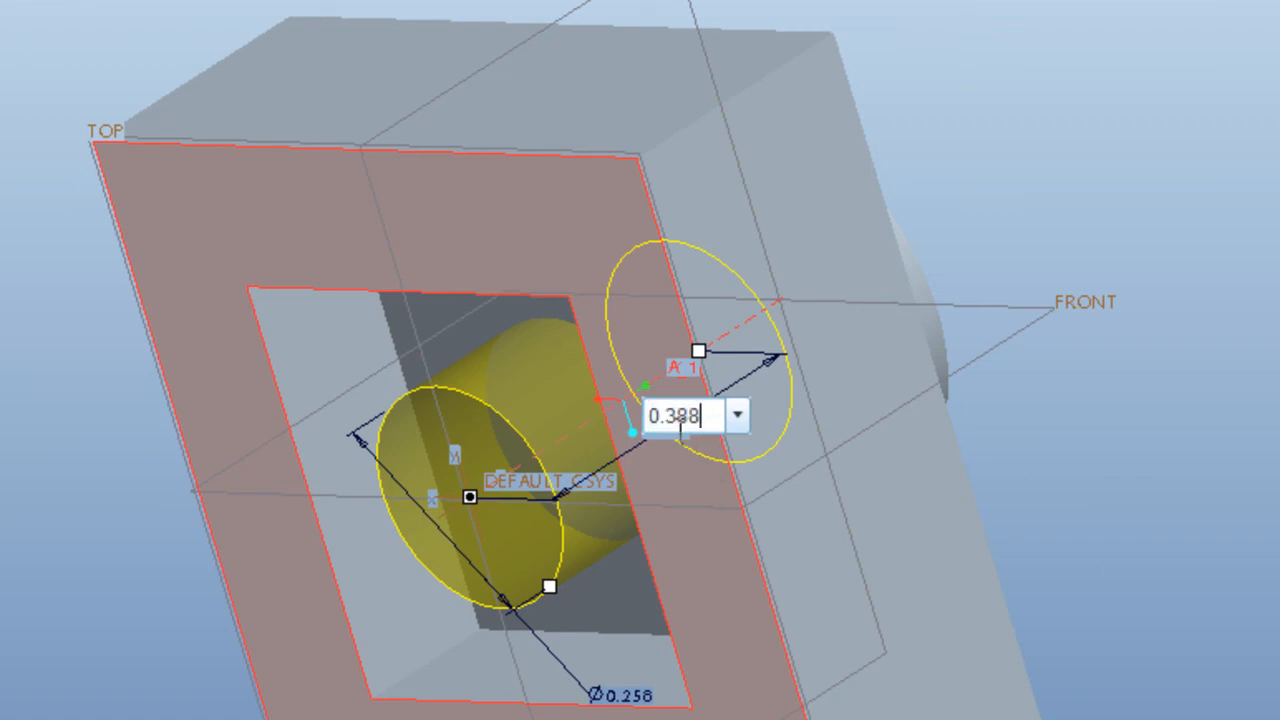
key(Return)
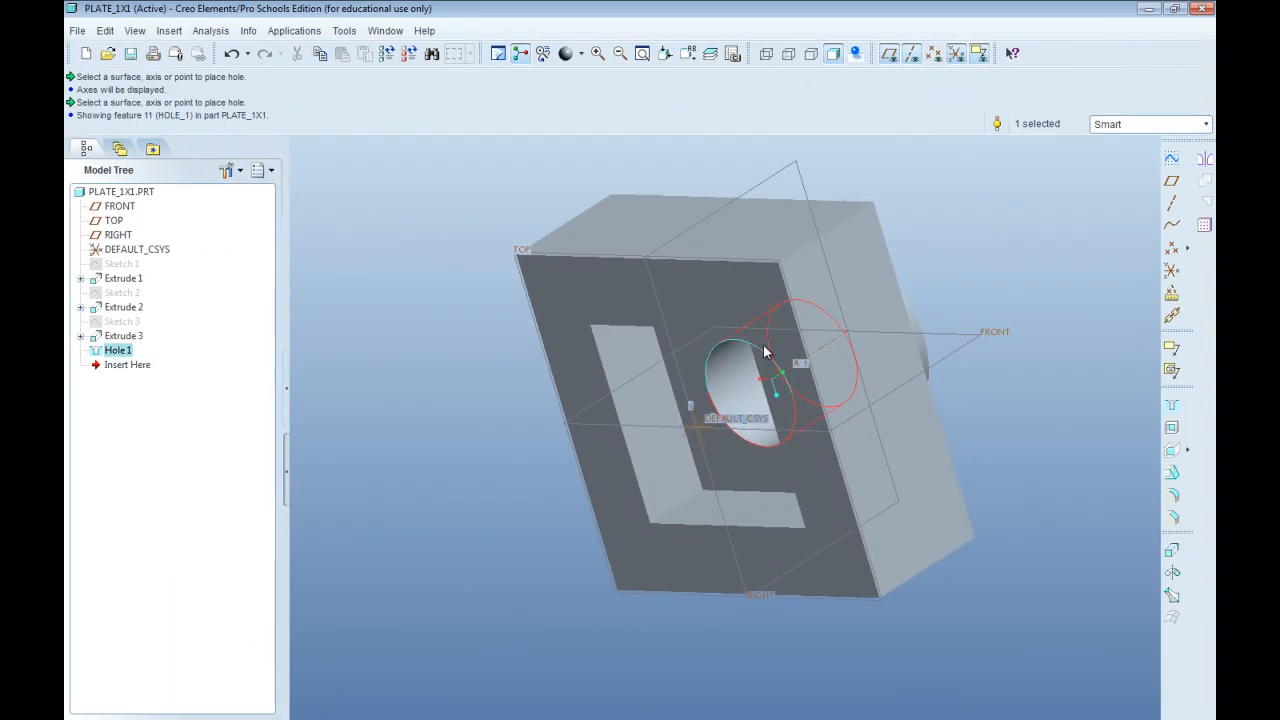
middle_drag(763, 344, 729, 357)
middle_drag(851, 285, 775, 240)
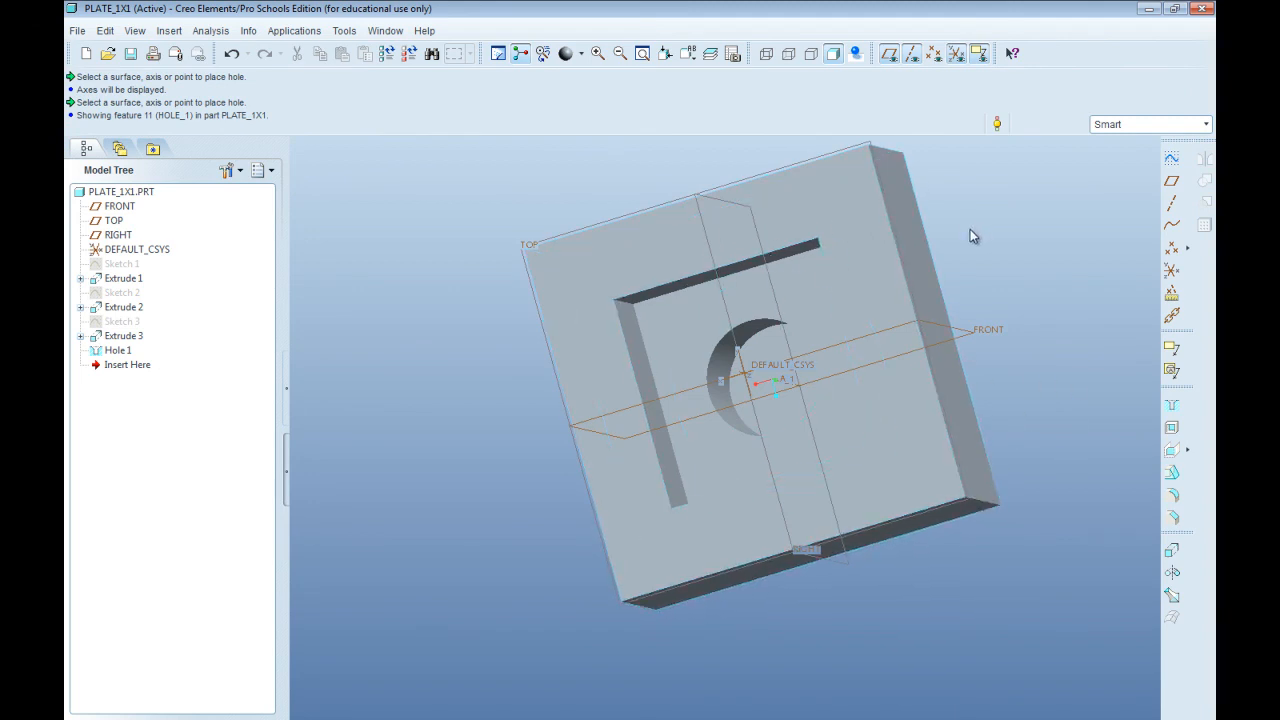
key(ctrl+d)
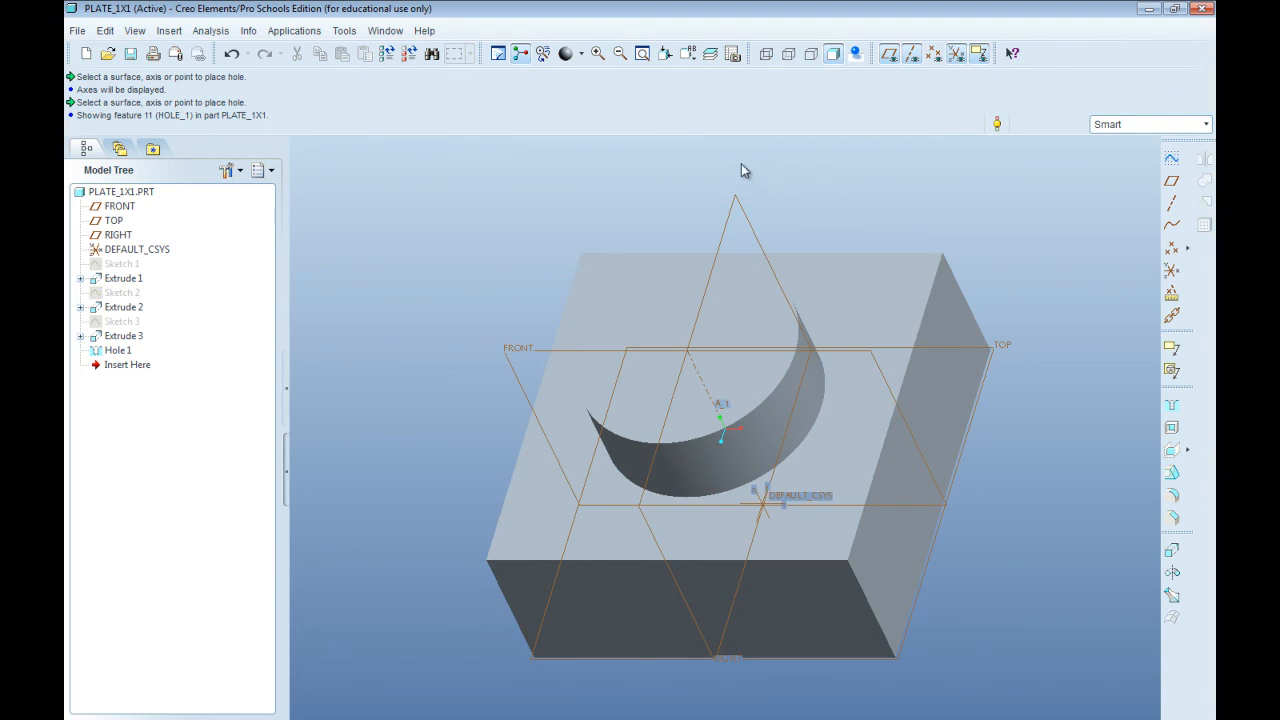
- Save PLATE_1X1.PRT in a new folder named LEGO Parts inside the Pro LEGO folder
click(77, 30)
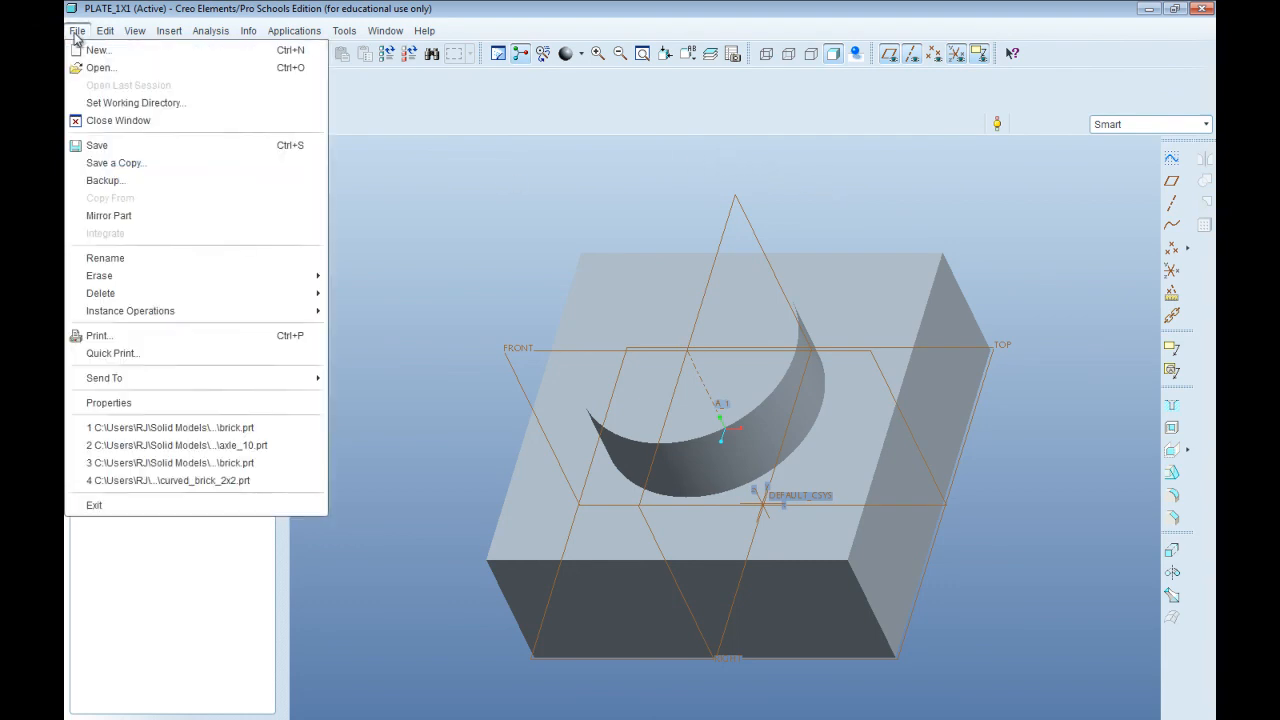
click(100, 145)
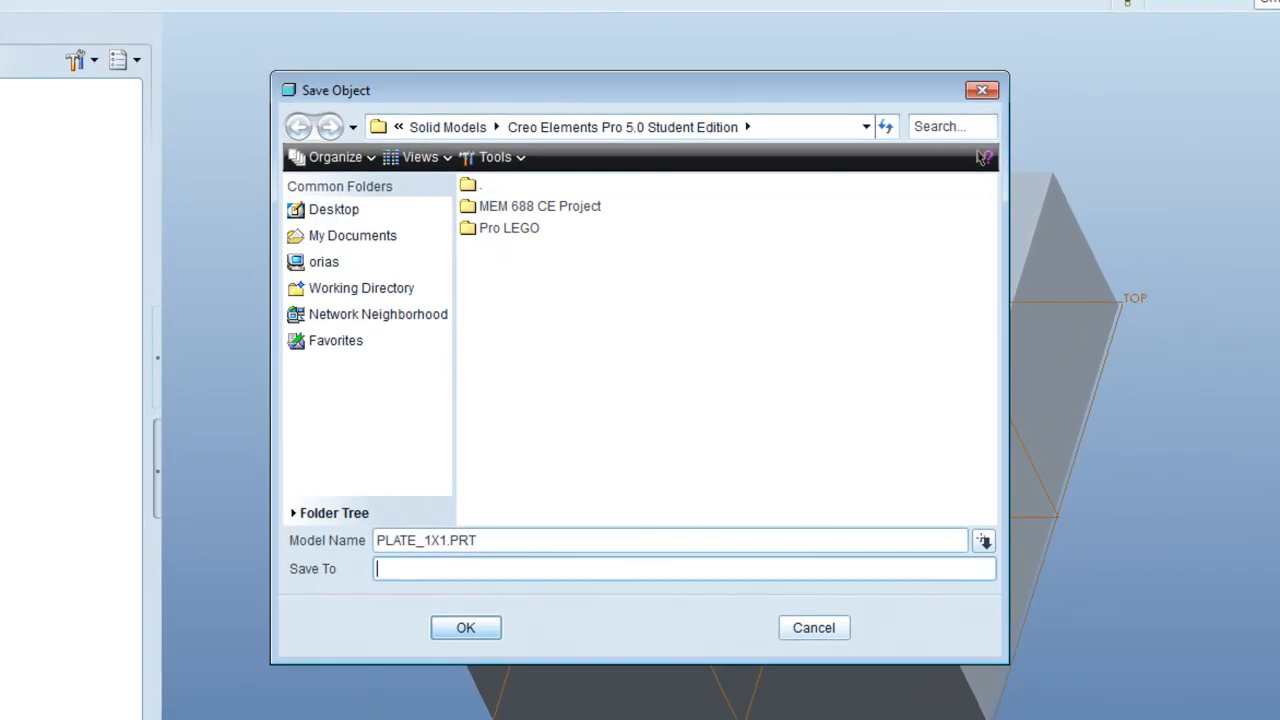
double_click(508, 230)
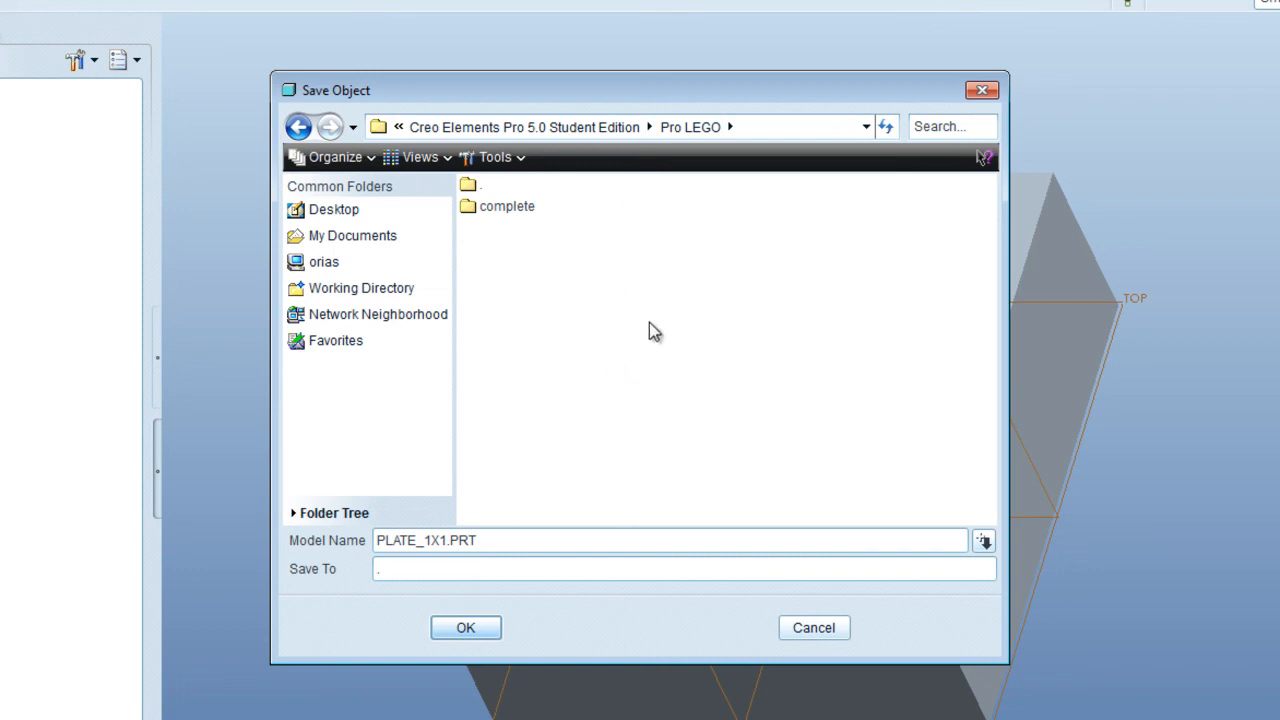
right_click(552, 310)
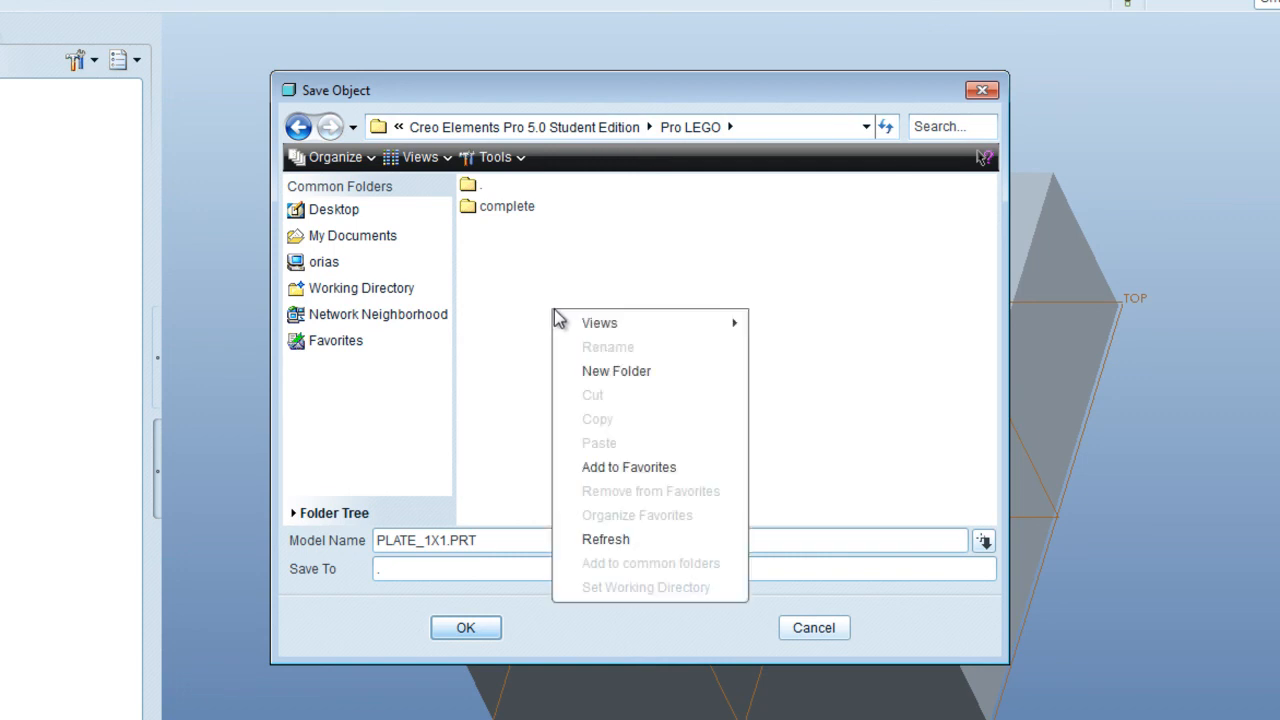
click(626, 371)
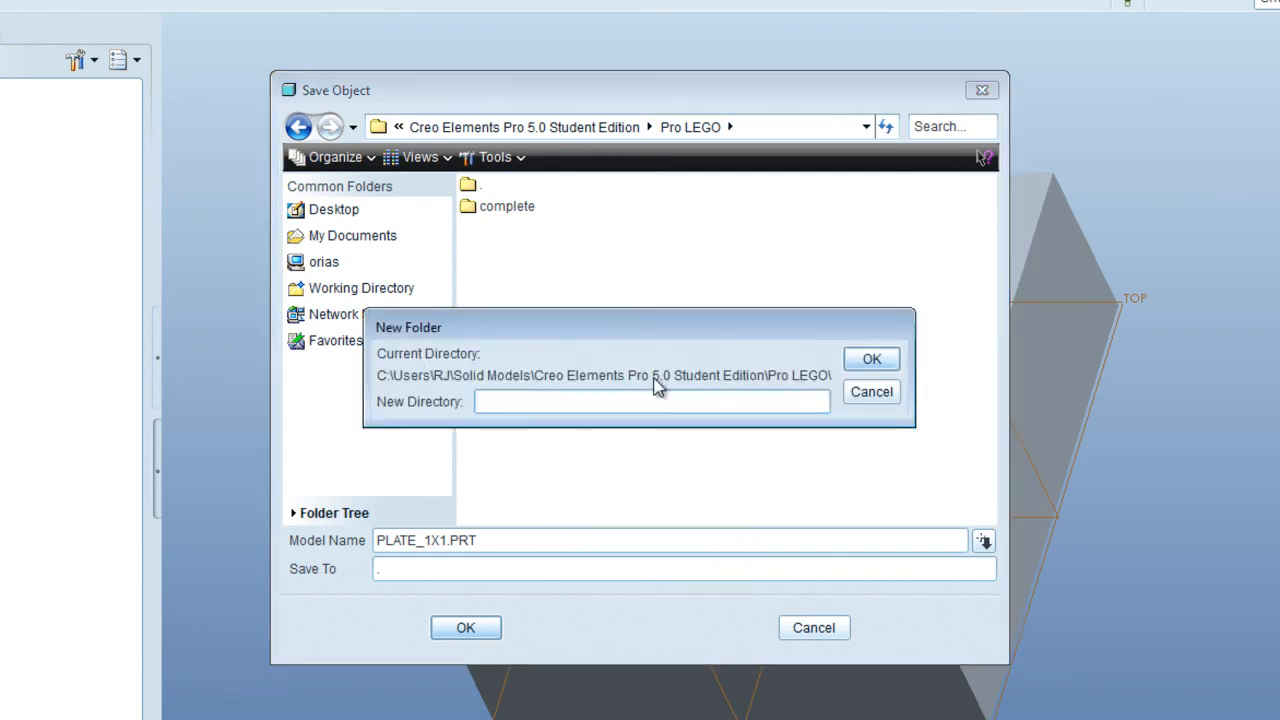
text(LEGO Parts)
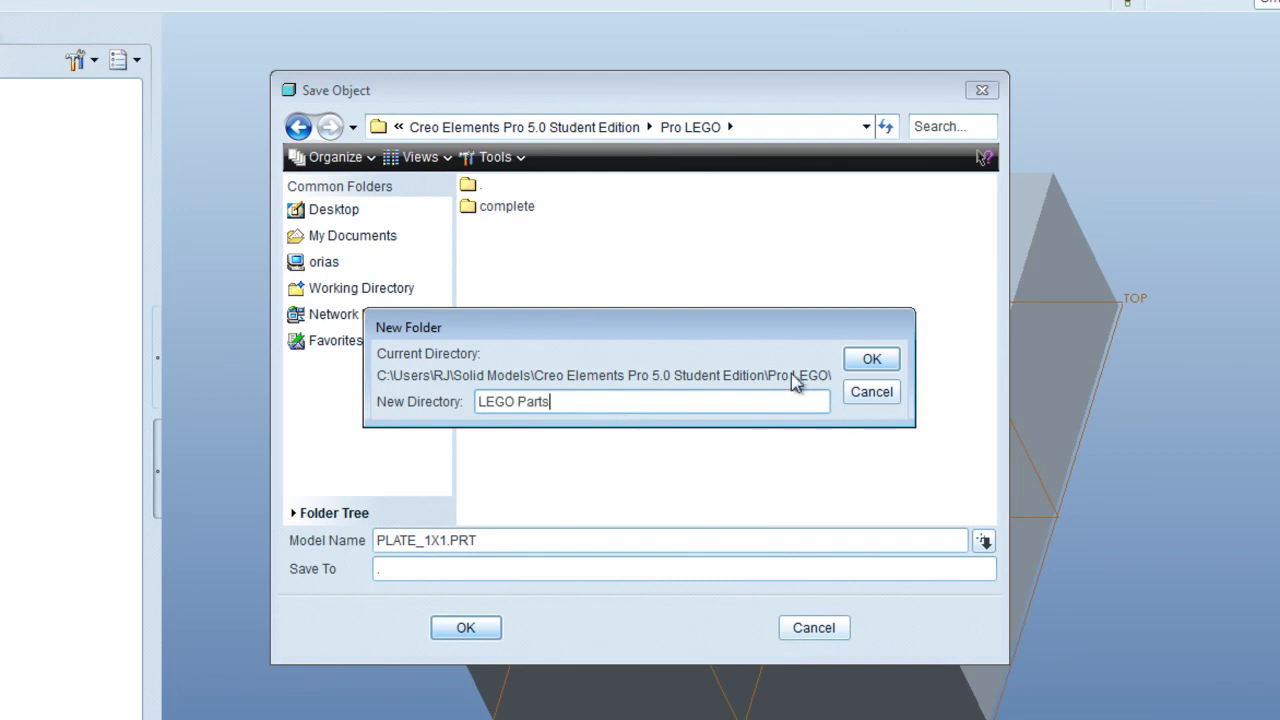
click(871, 359)
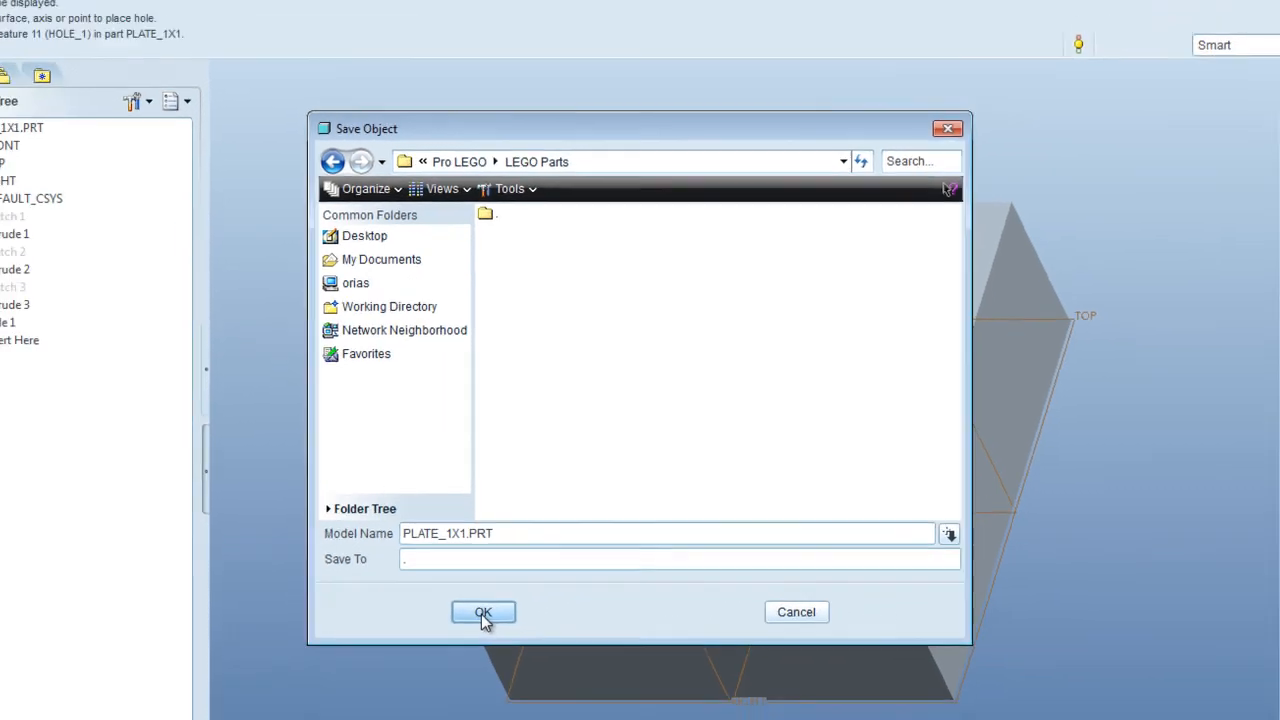
click(466, 630)
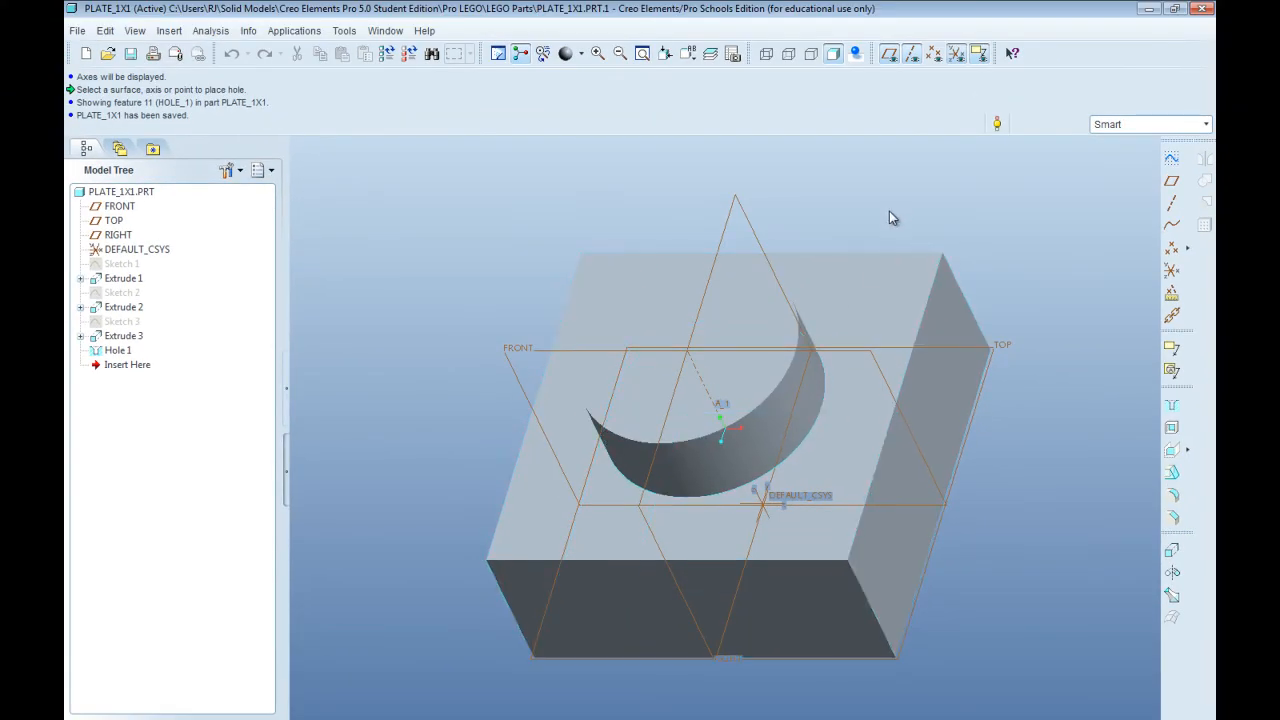